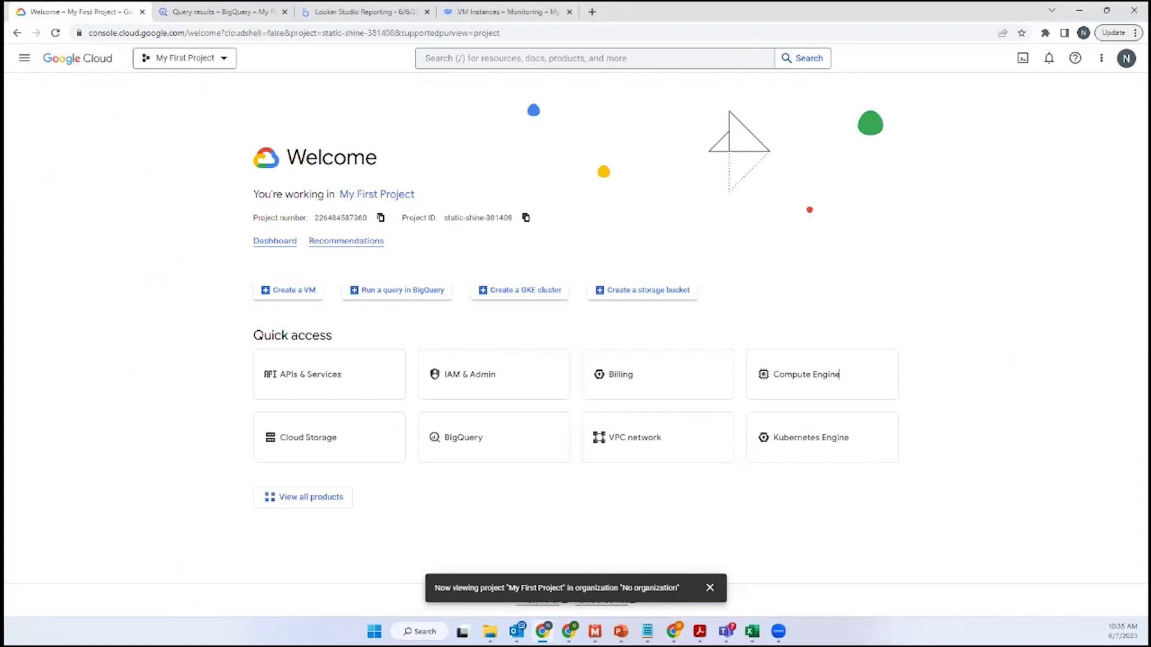
- Open the full list of Google Cloud products from the console's welcome page
left_click(1126, 58)
left_click(441, 194)
left_click(88, 68)
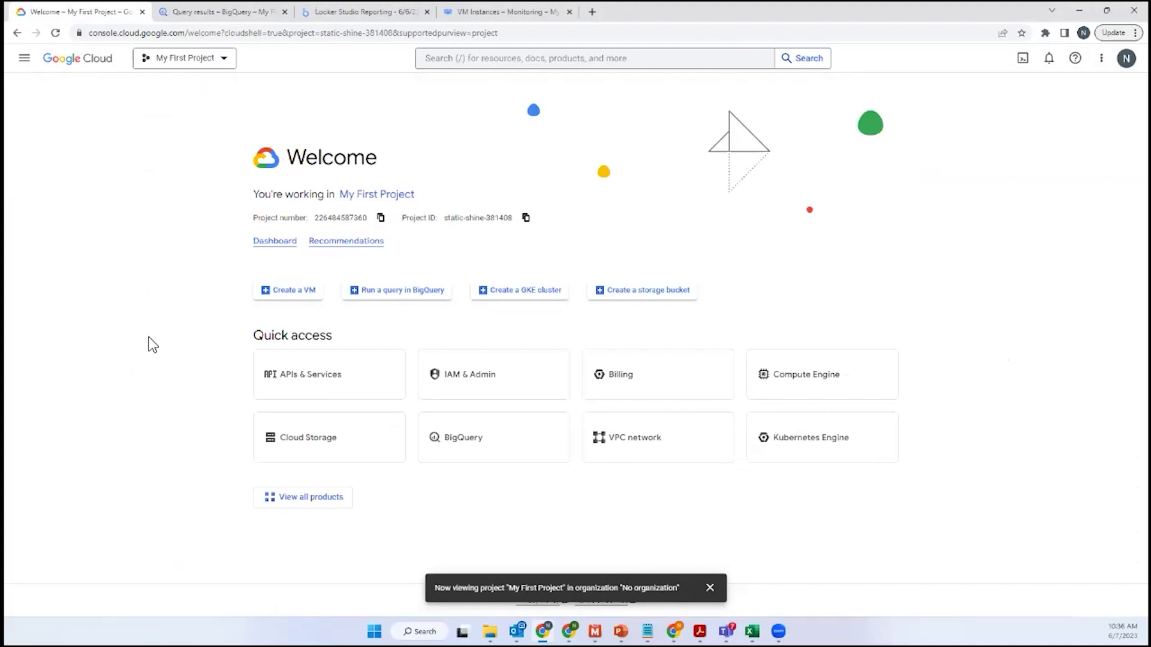
left_click(297, 505)
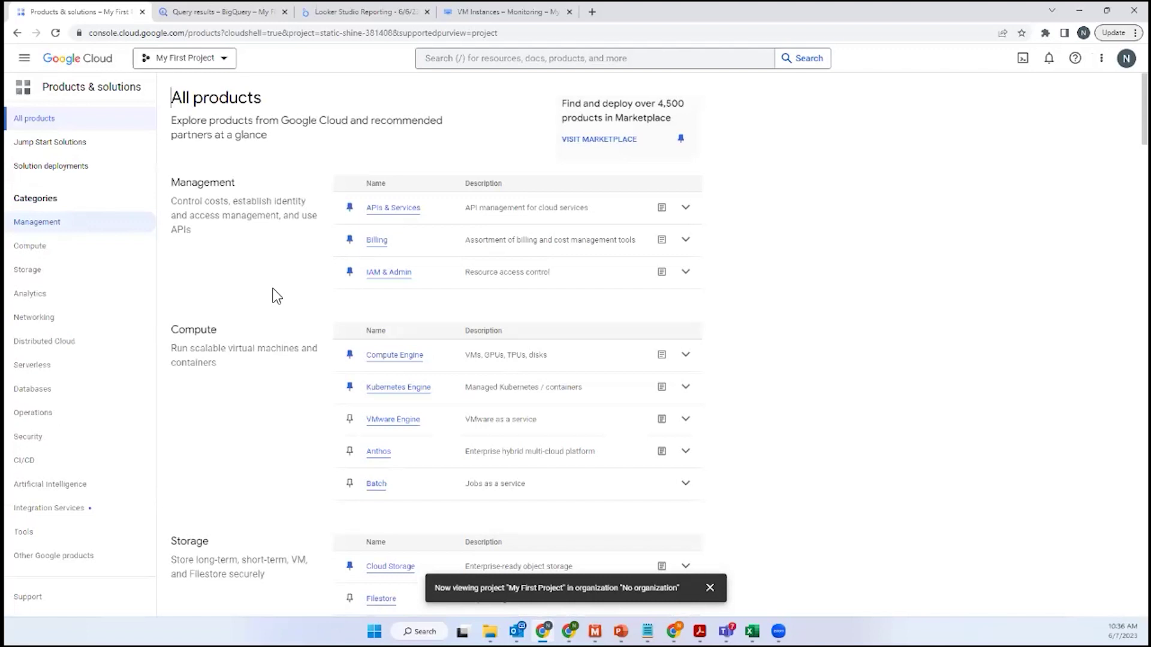
- Examine the Compute and Storage categories in the product list, including their services and descriptions
left_click_drag(200, 339, 223, 352)
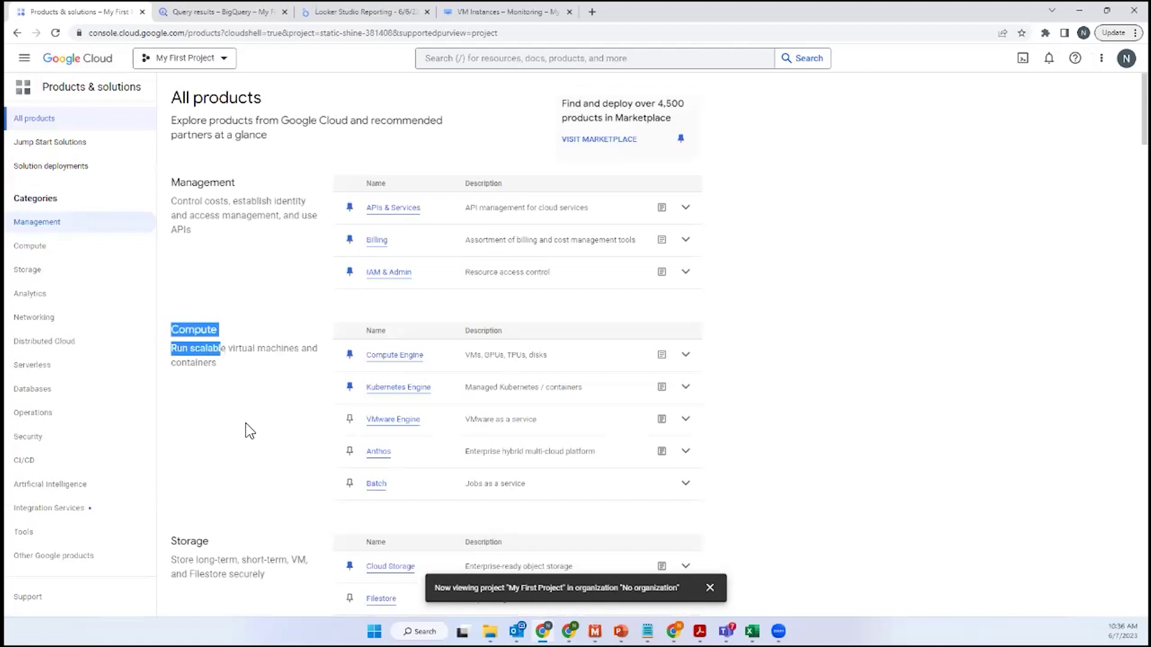
left_click(249, 430)
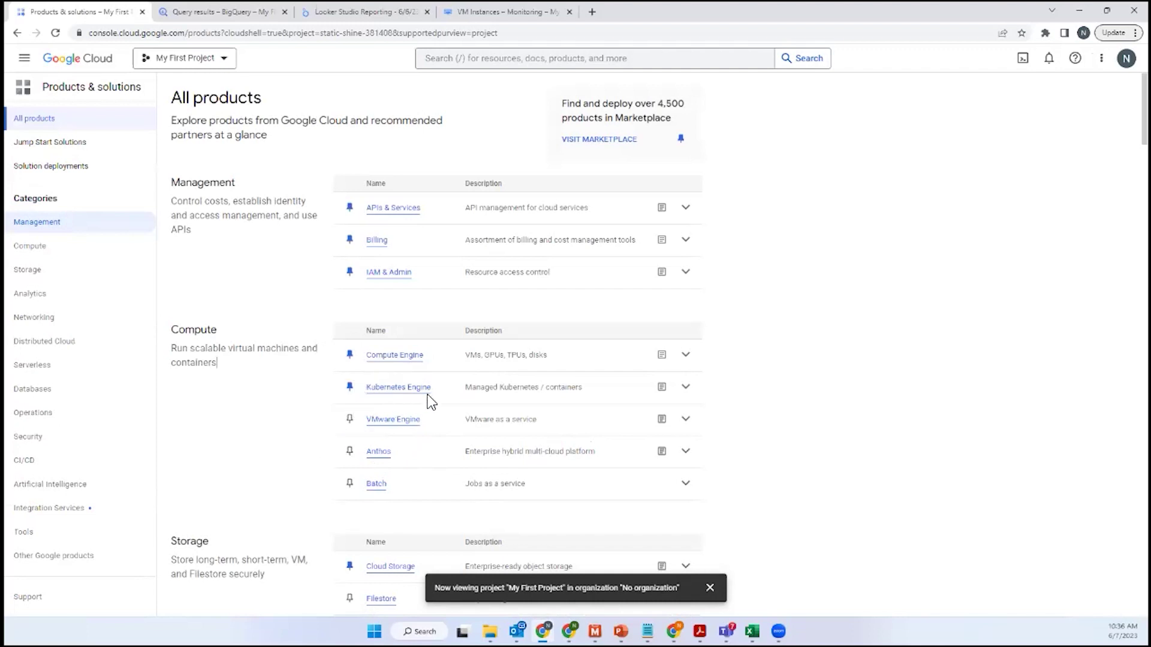
scroll(449, 408, "down", 2)
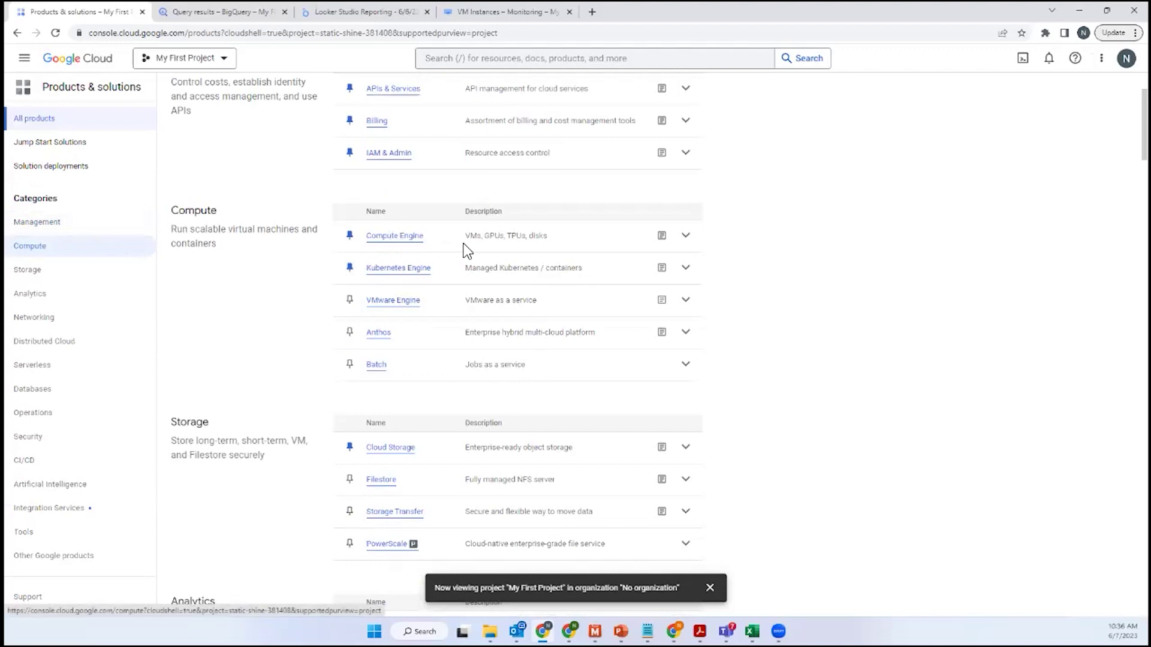
scroll(231, 360, "down", 2)
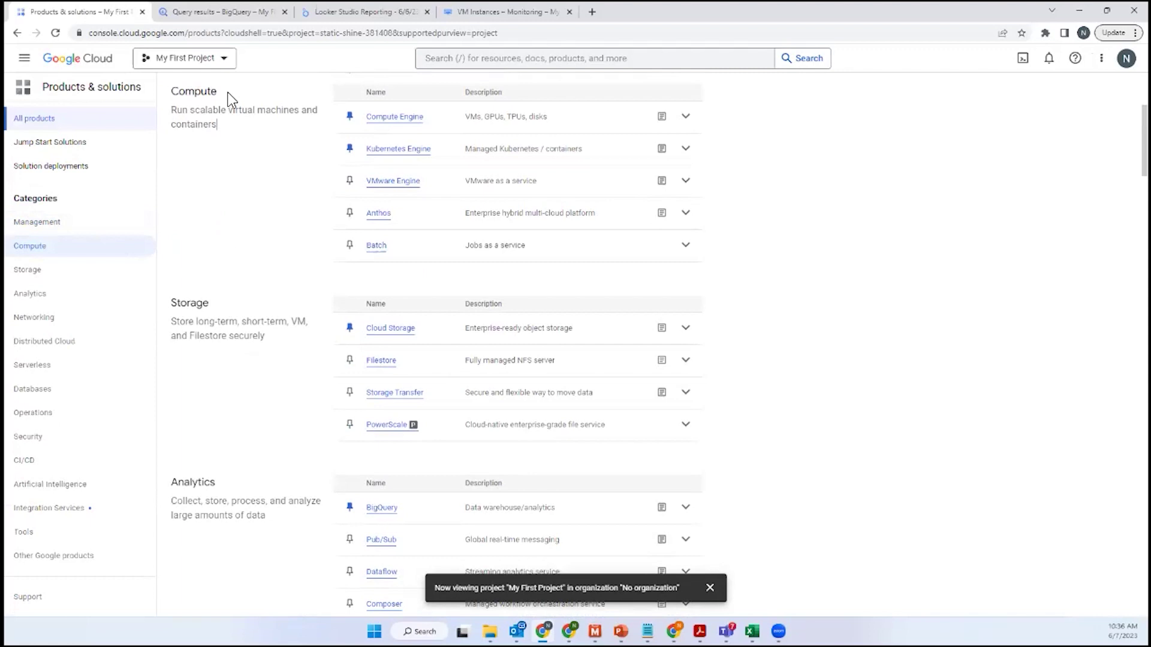
scroll(213, 316, "up", 2)
scroll(282, 334, "down", 5)
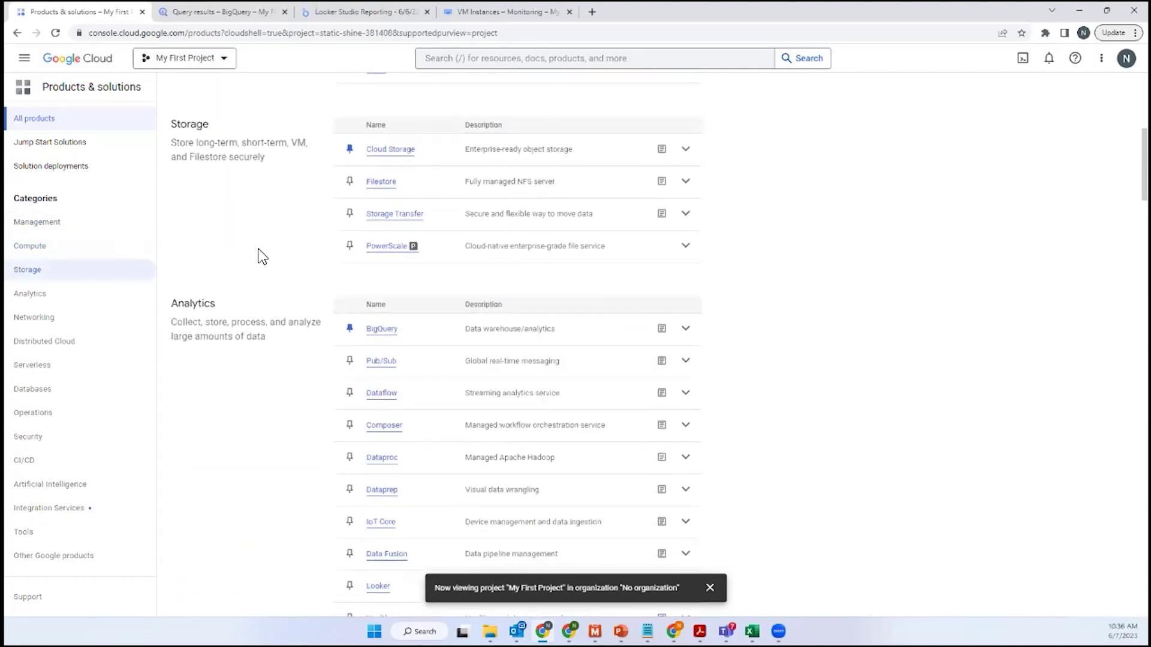
scroll(264, 360, "down", 1)
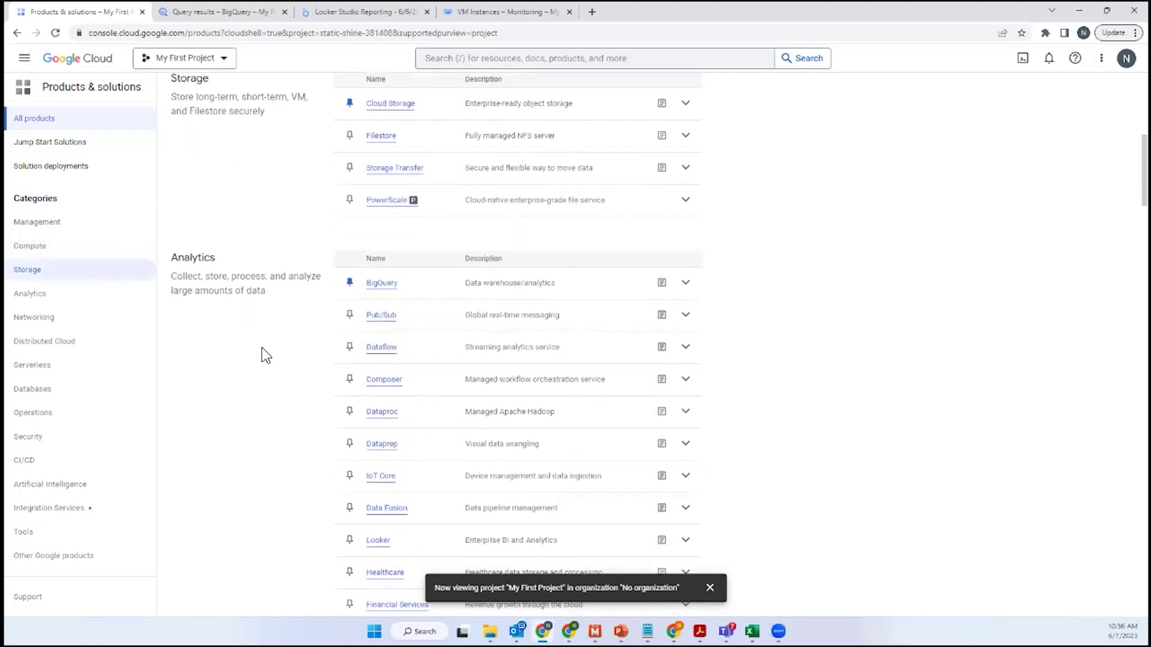
- Examine the Analytics category, from BigQuery through the remaining data processing services
left_click_drag(172, 242, 280, 290)
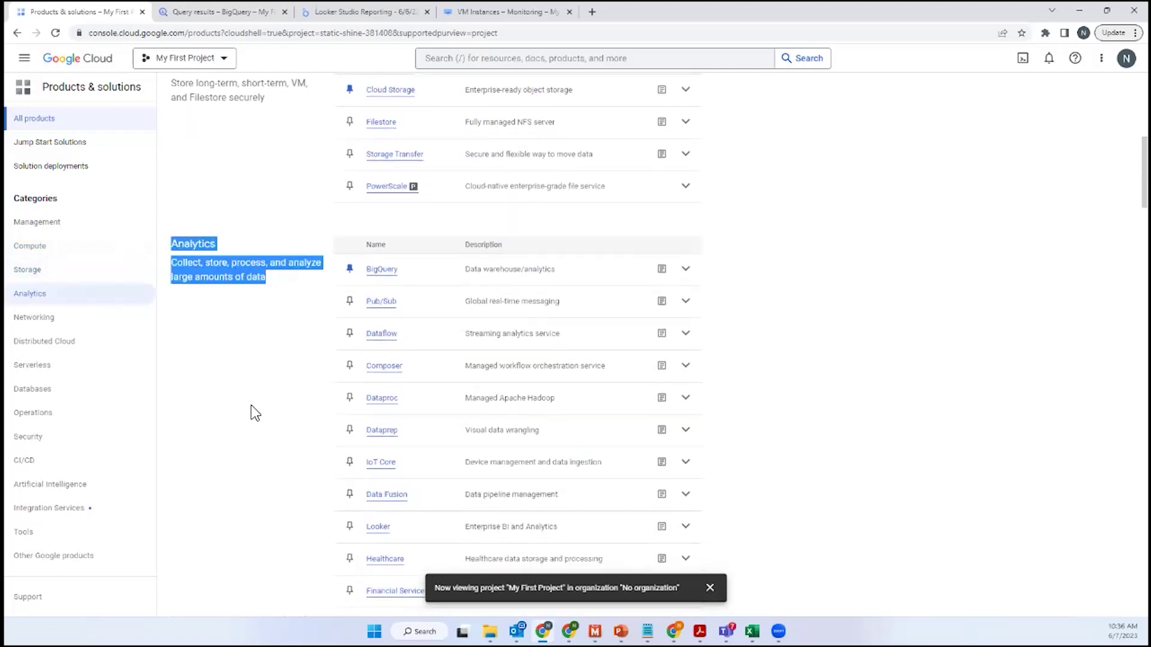
left_click(286, 287)
left_click_drag(401, 280, 368, 277)
left_click(276, 374)
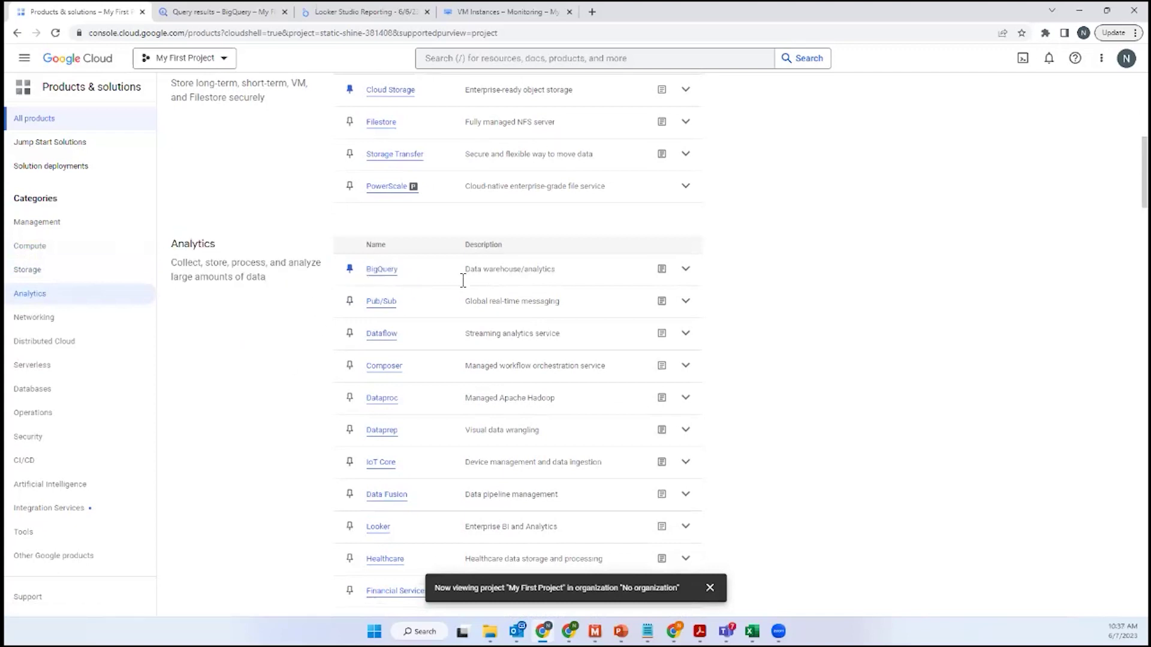
scroll(463, 280, "down", 2)
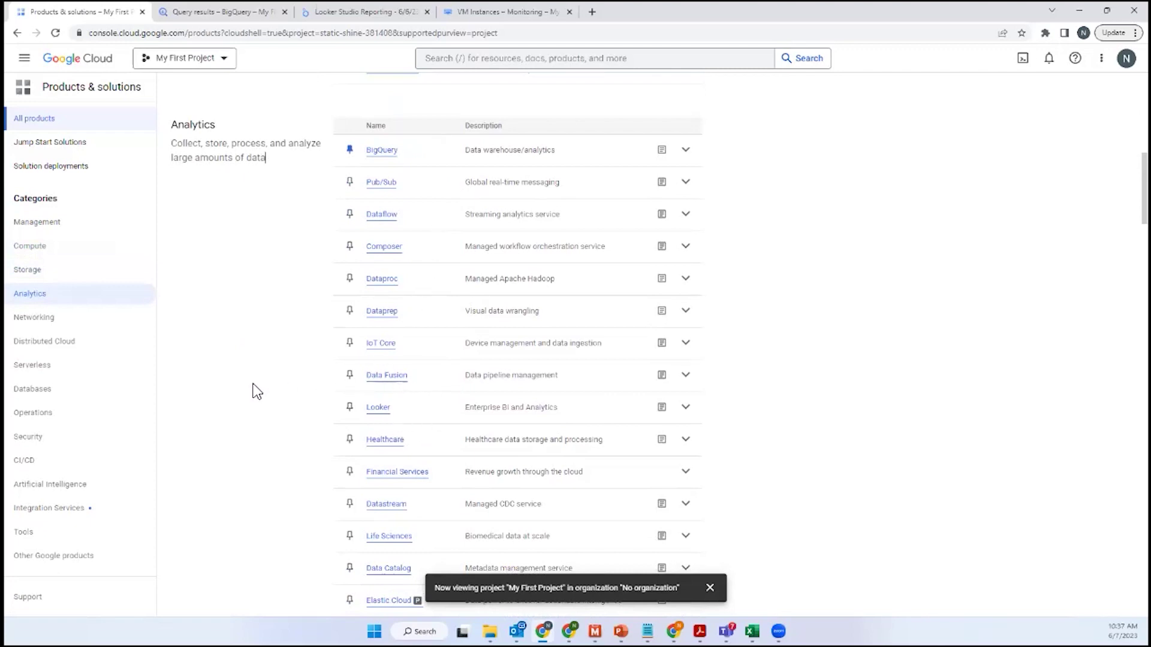
scroll(458, 403, "down", 3)
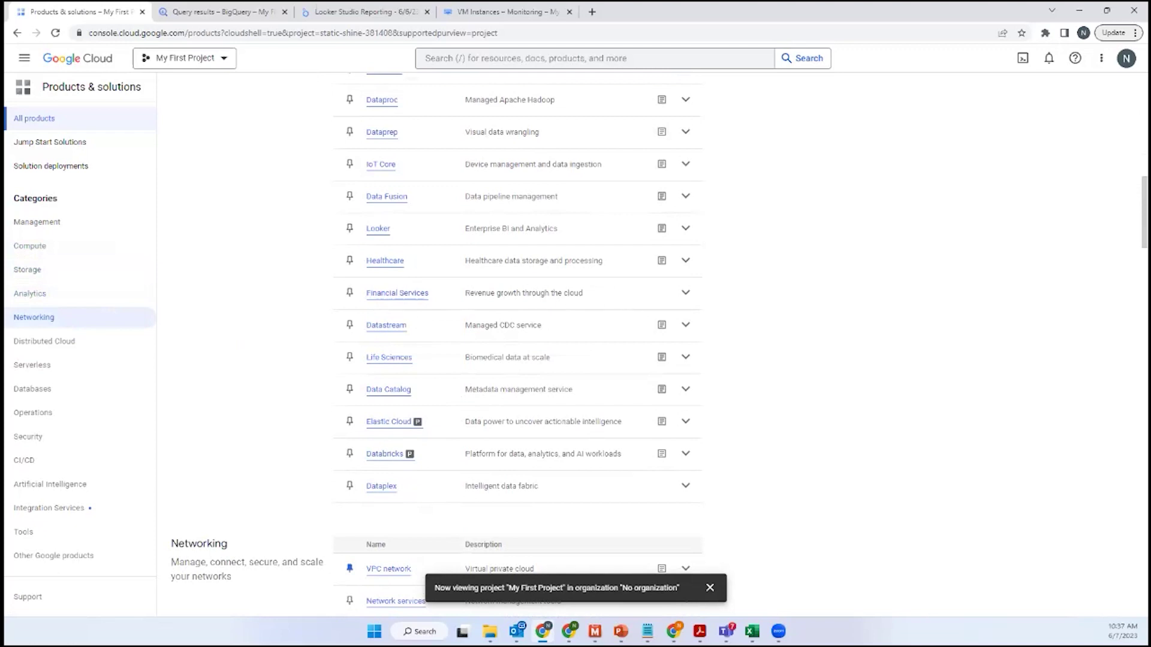
scroll(202, 133, "up", 3)
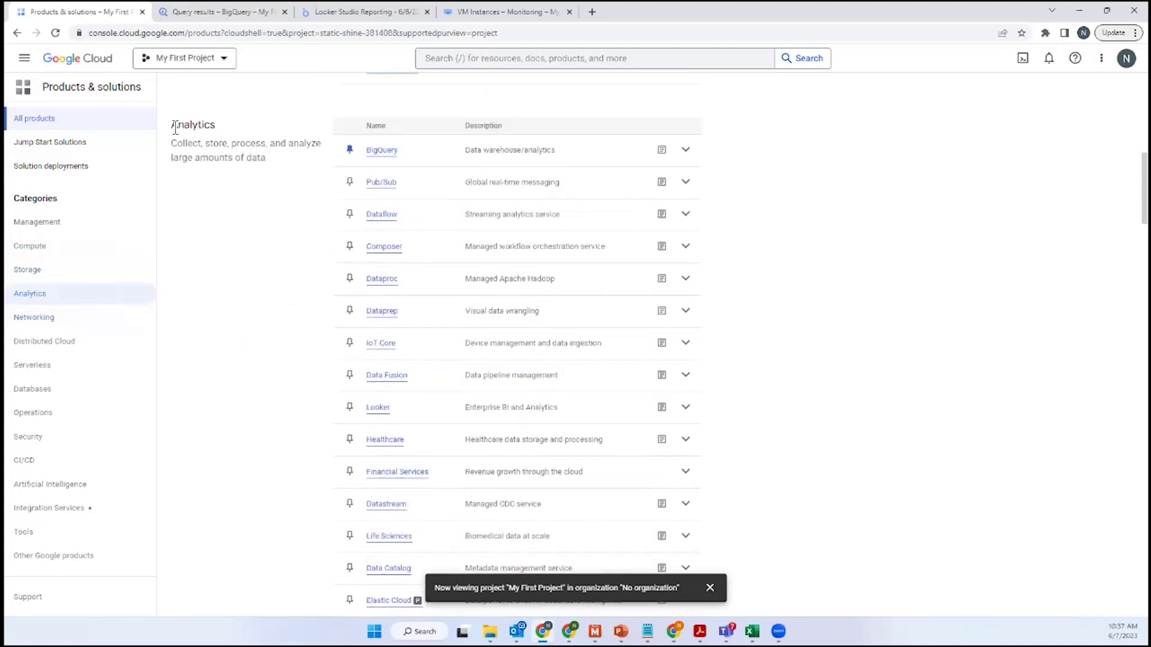
left_click_drag(175, 128, 270, 163)
scroll(235, 356, "down", 7)
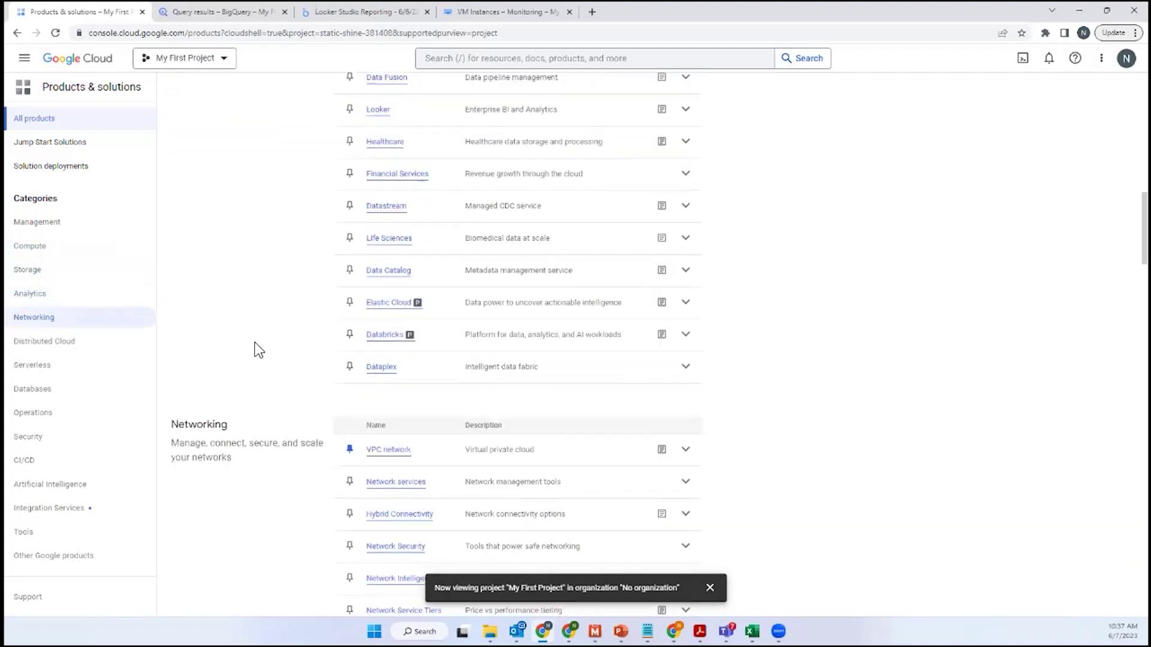
- Examine the Networking, Serverless, Databases, Operations and Security categories in the product list
left_click_drag(172, 301, 246, 343)
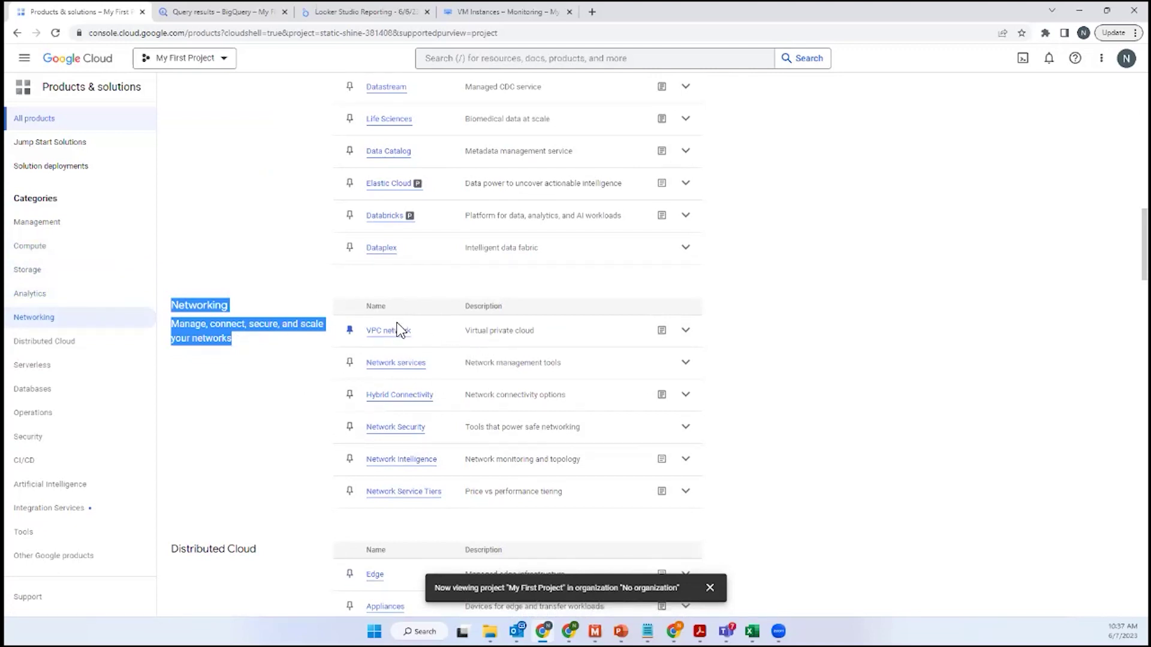
scroll(222, 441, "down", 6)
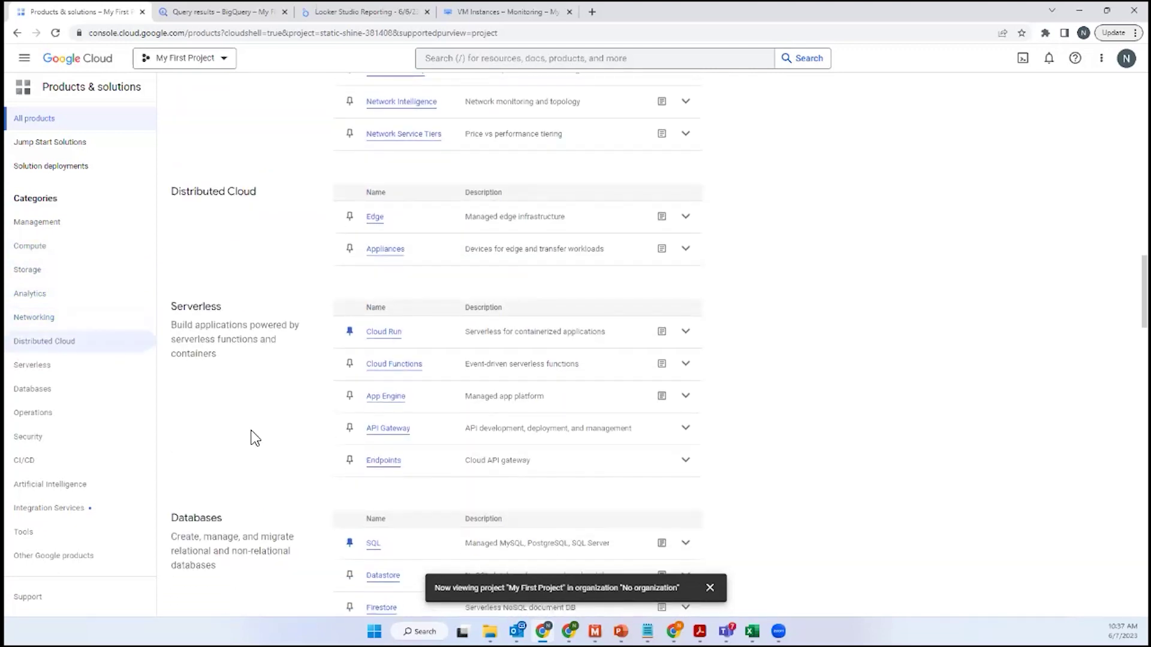
scroll(293, 437, "down", 1)
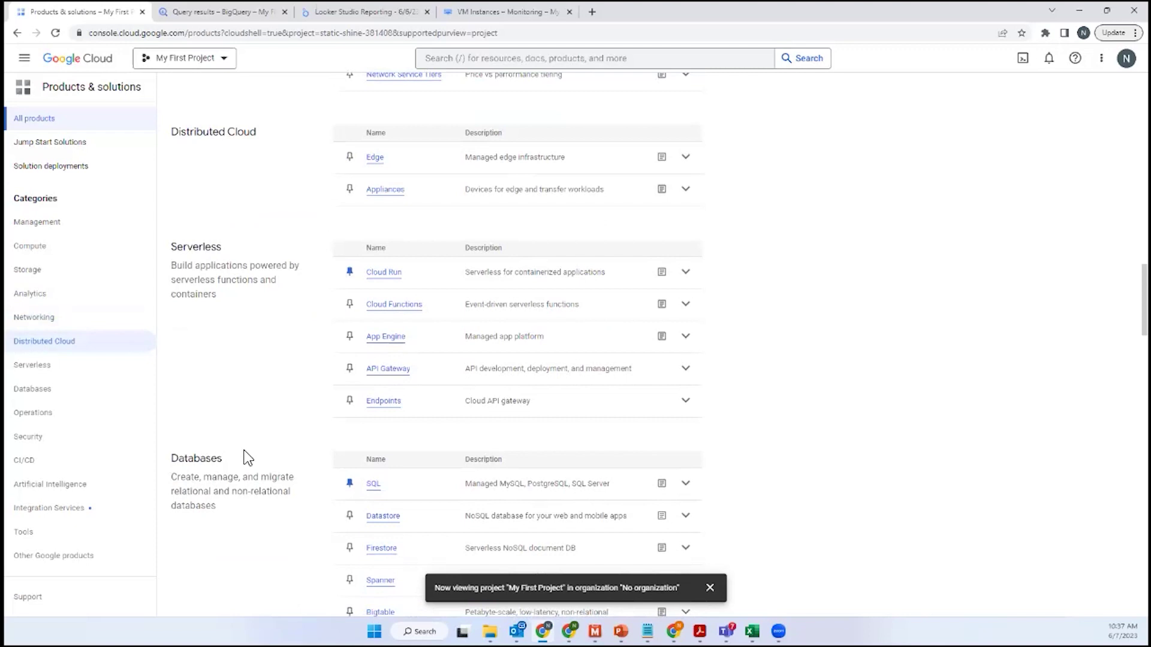
scroll(248, 449, "down", 1)
left_click_drag(168, 400, 272, 458)
scroll(282, 465, "down", 3)
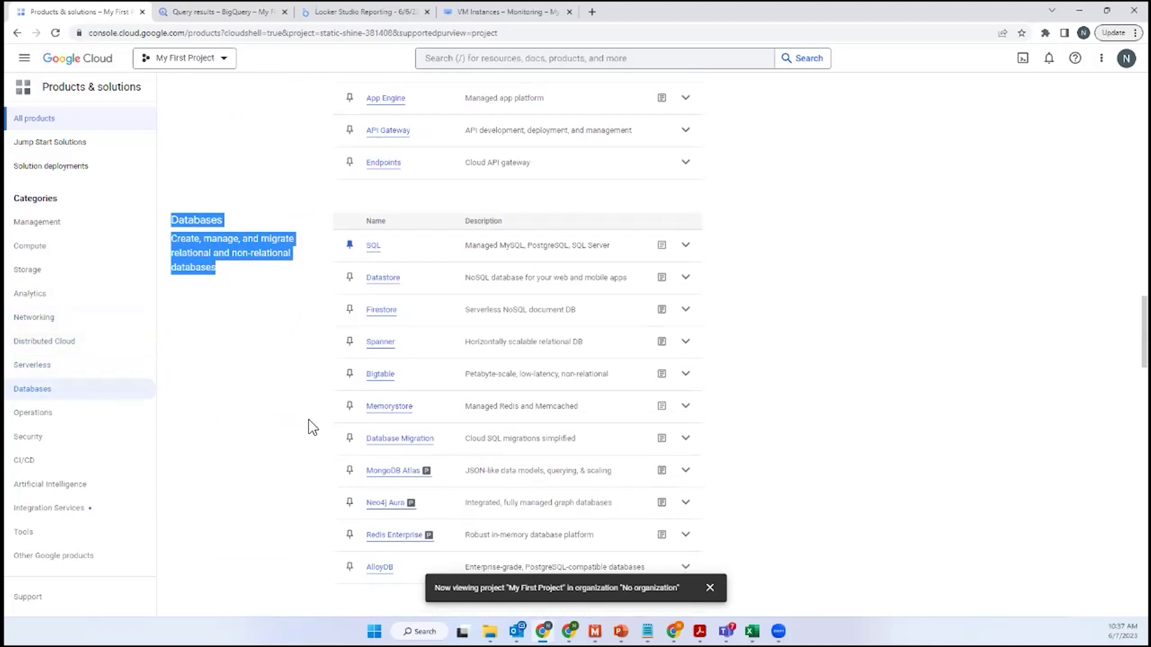
left_click(299, 361)
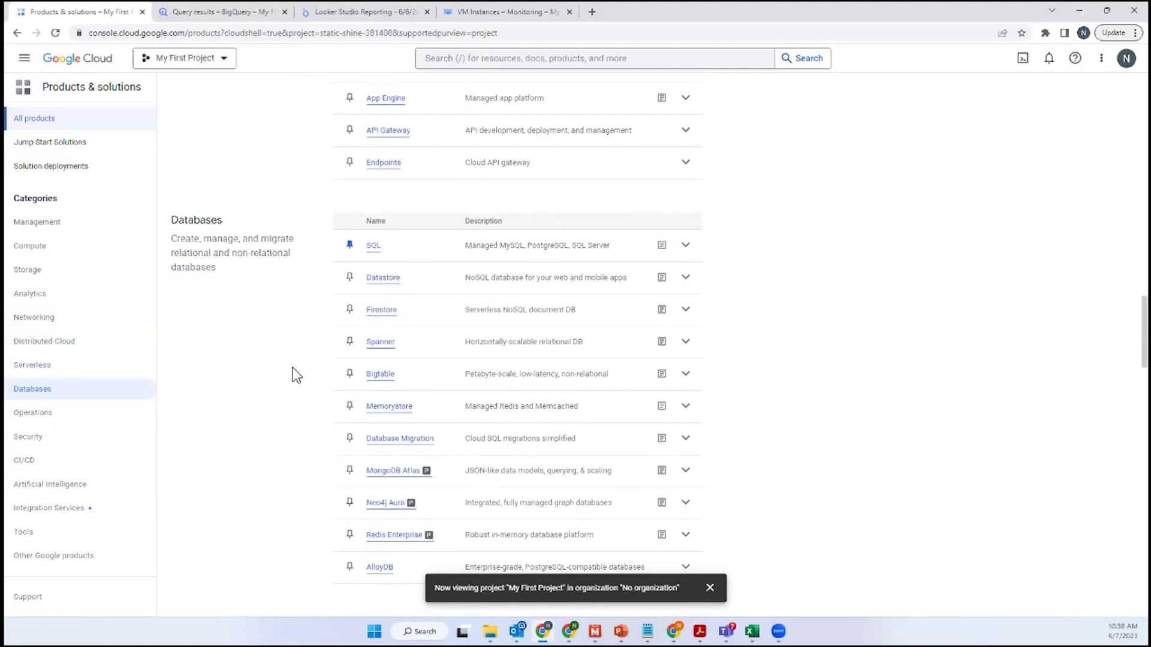
scroll(290, 373, "down", 8)
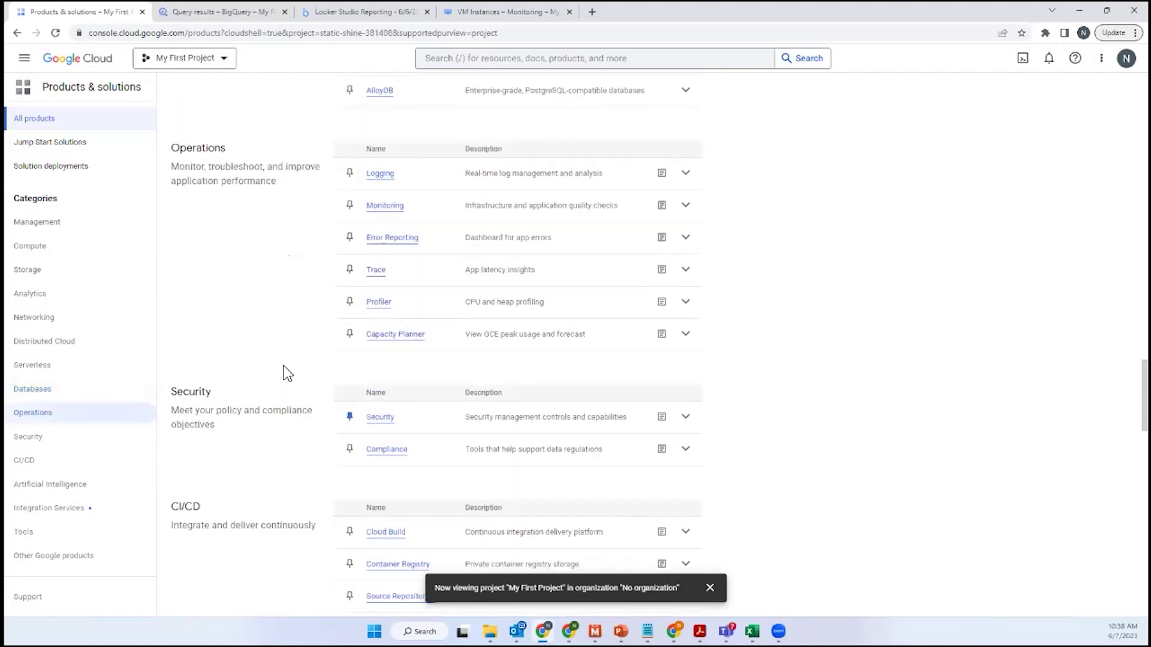
scroll(286, 366, "down", 2)
scroll(287, 411, "up", 15)
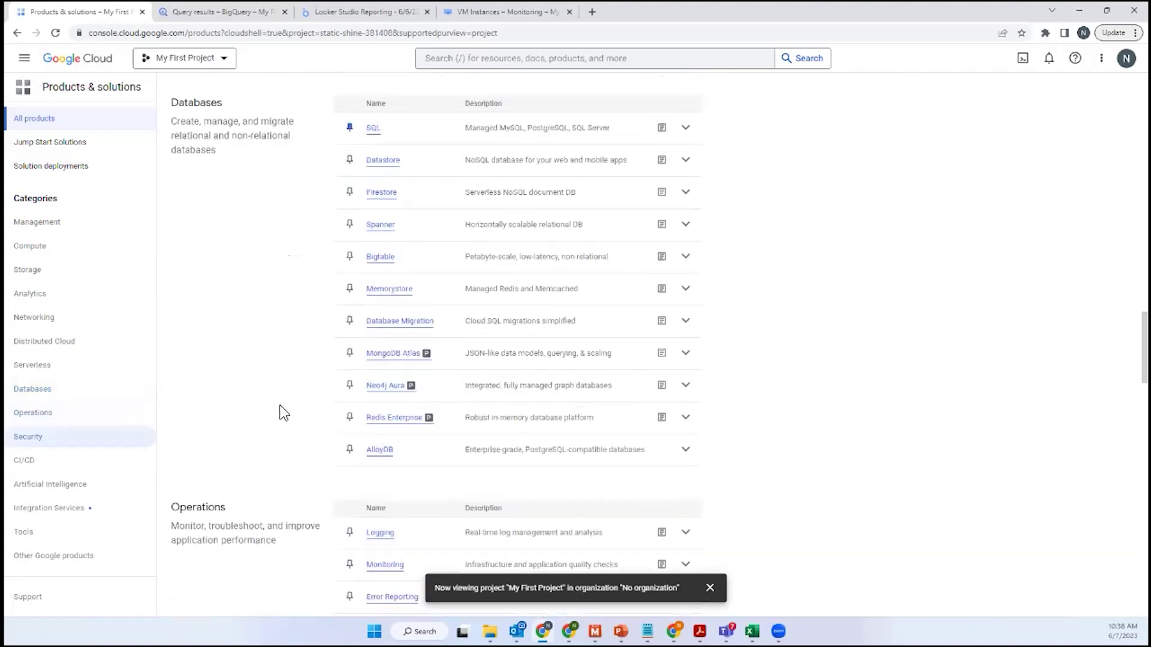
scroll(266, 420, "up", 20)
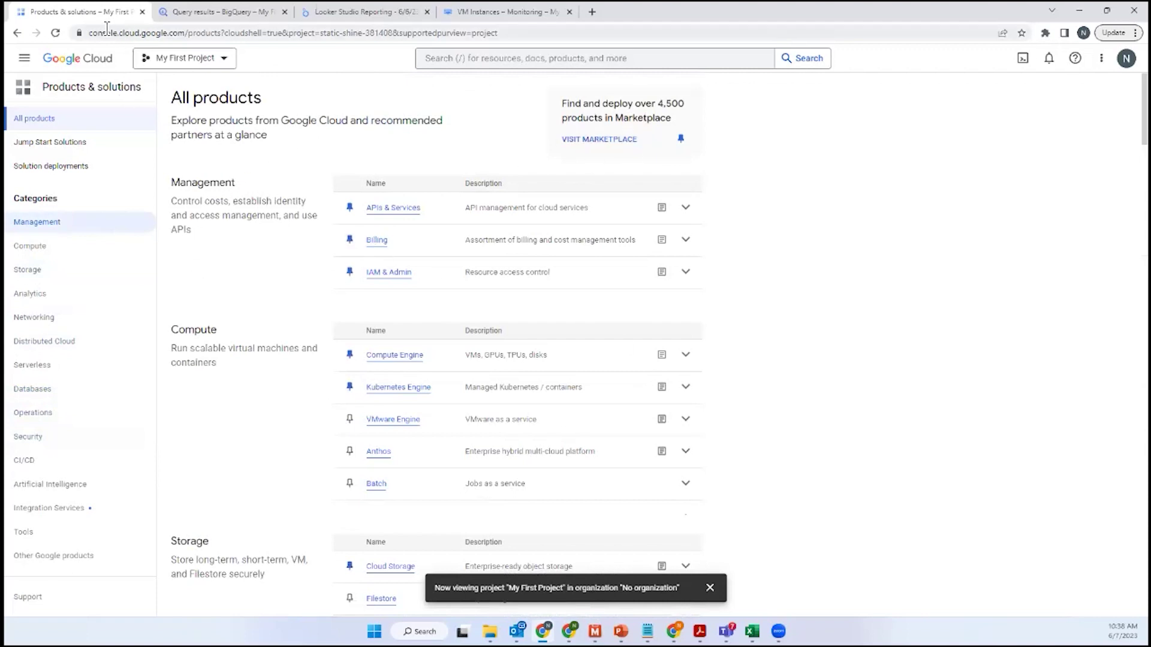
- Return to the welcome page and start creating a new VM instance, keeping the suggested instance name
left_click(75, 61)
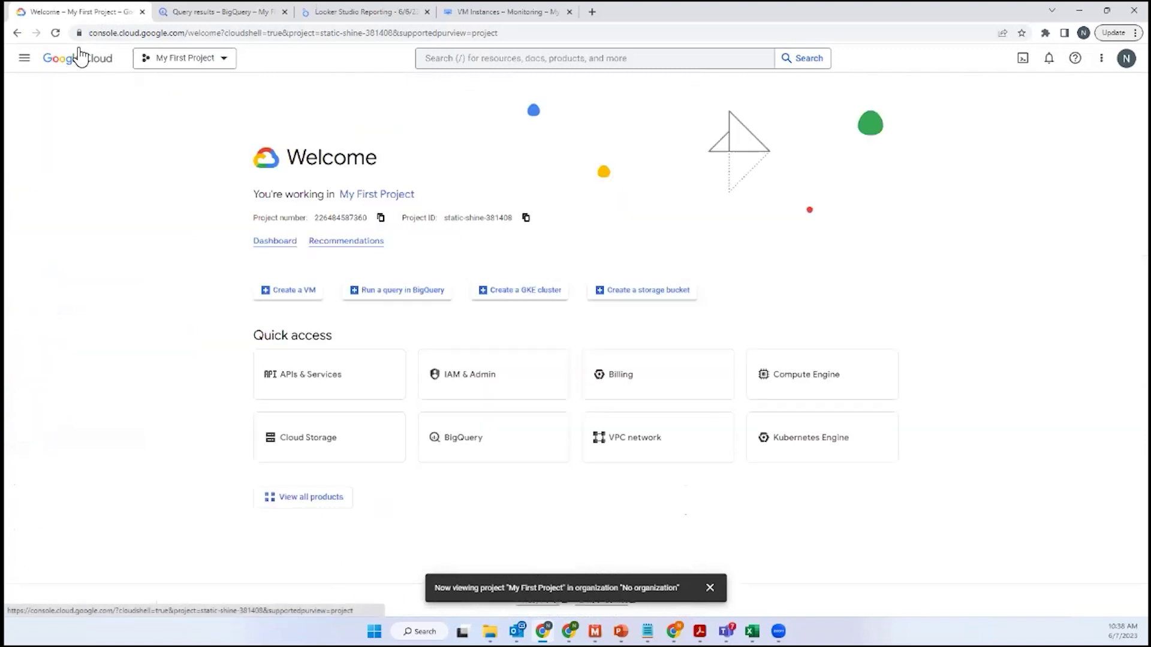
left_click(302, 293)
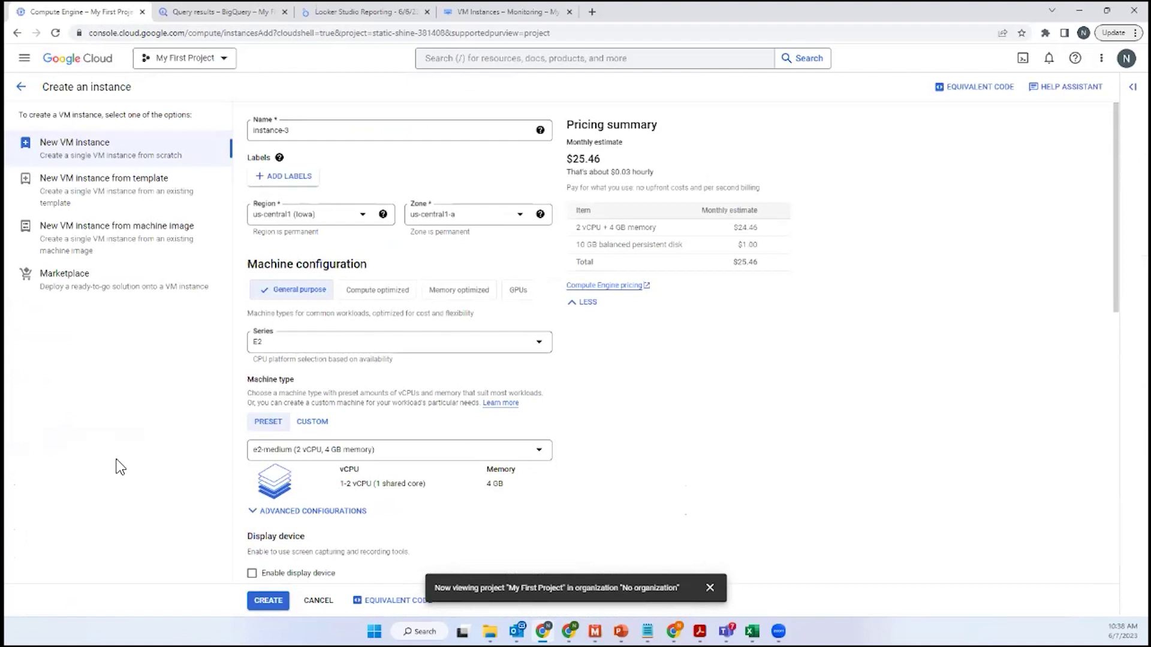
left_click(321, 133)
triple_click(322, 133)
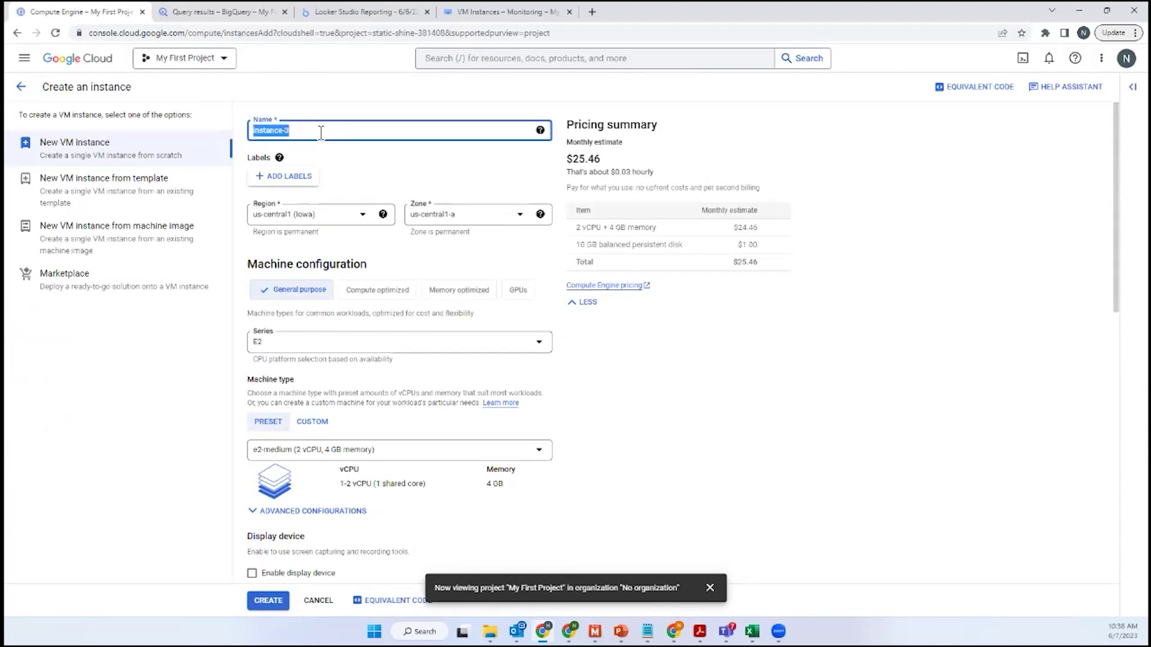
left_click(318, 132)
- Set the instance's region to asia-southeast1 (Singapore)
left_click(304, 217)
left_click(307, 217)
left_click(348, 222)
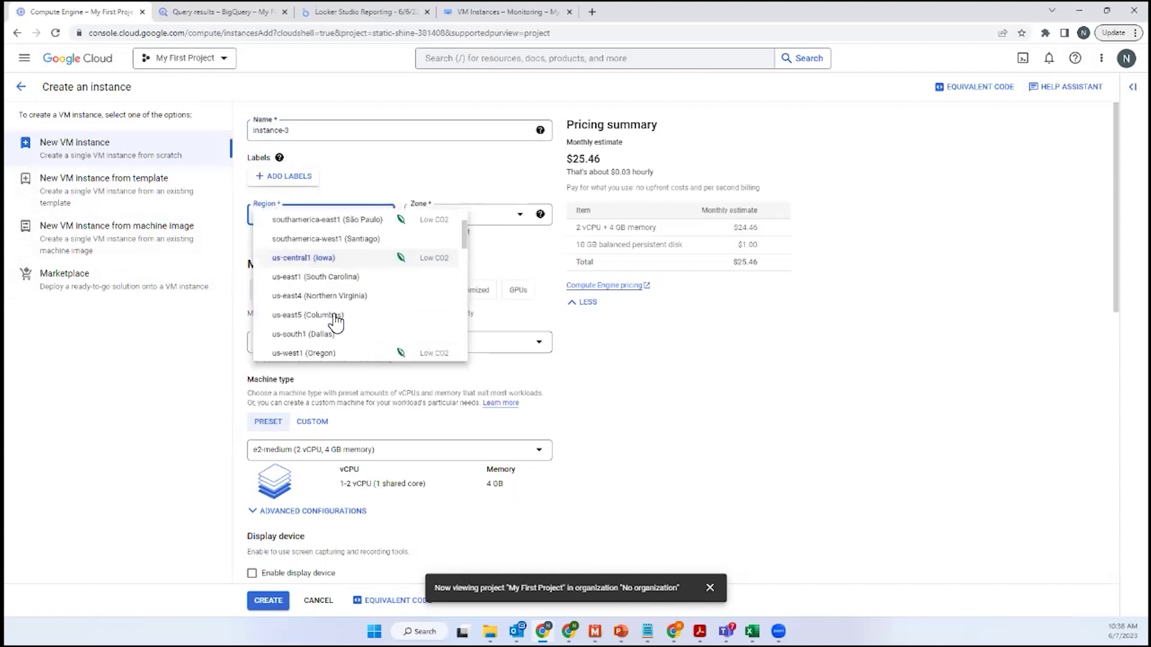
scroll(335, 323, "down", 8)
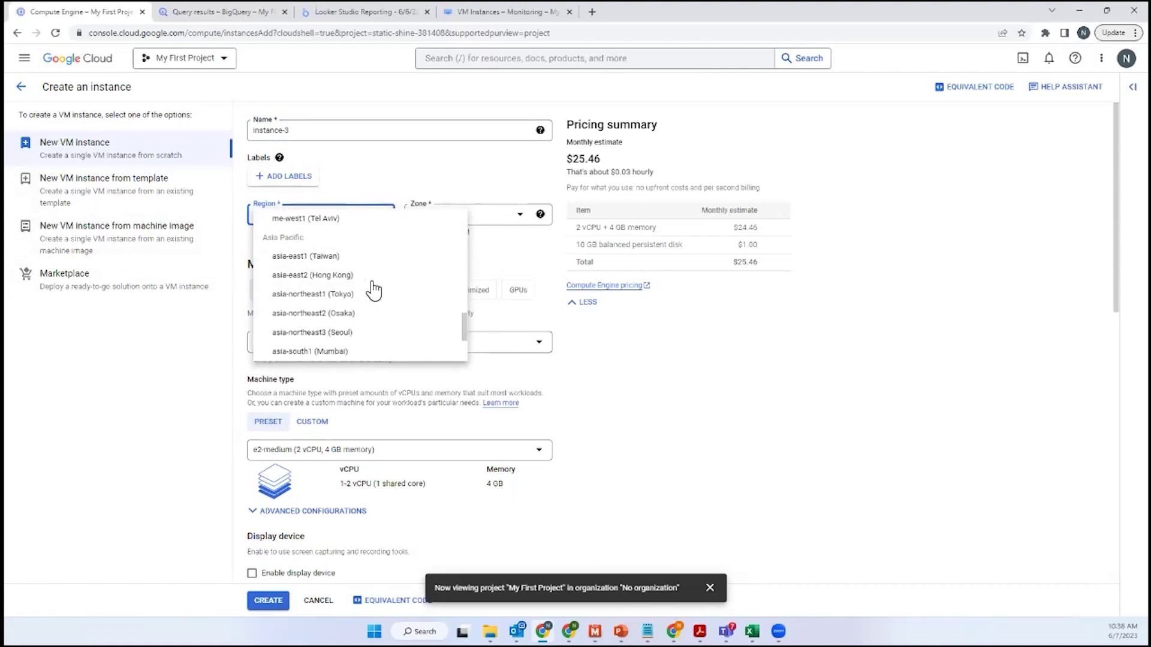
scroll(381, 312, "down", 2)
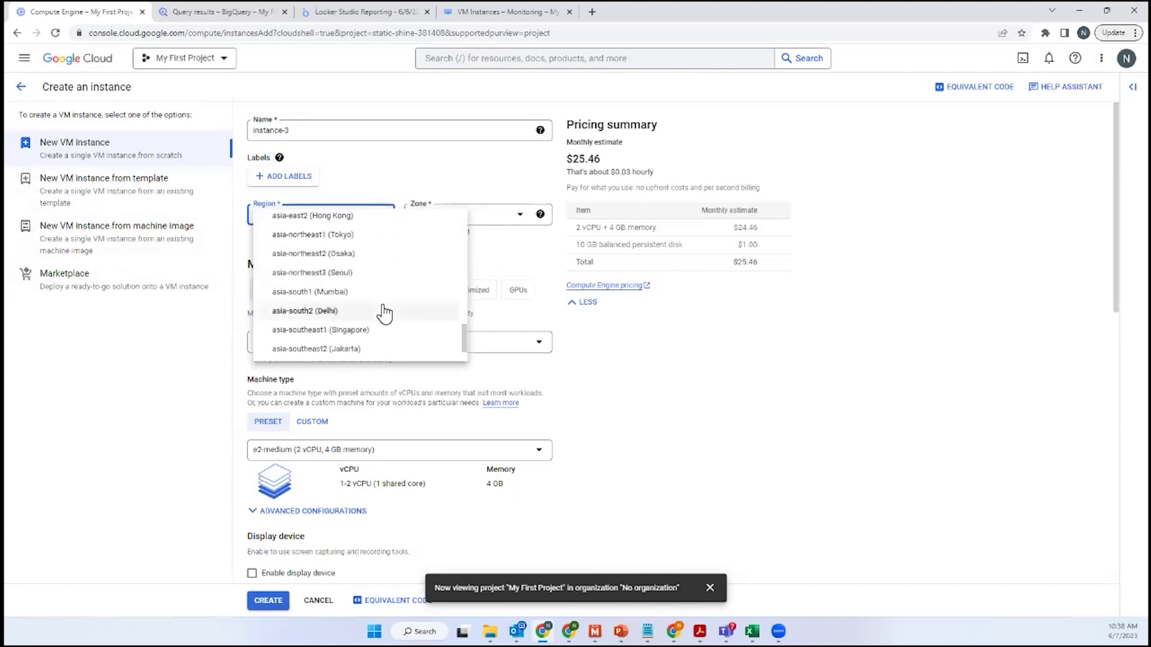
left_click(349, 330)
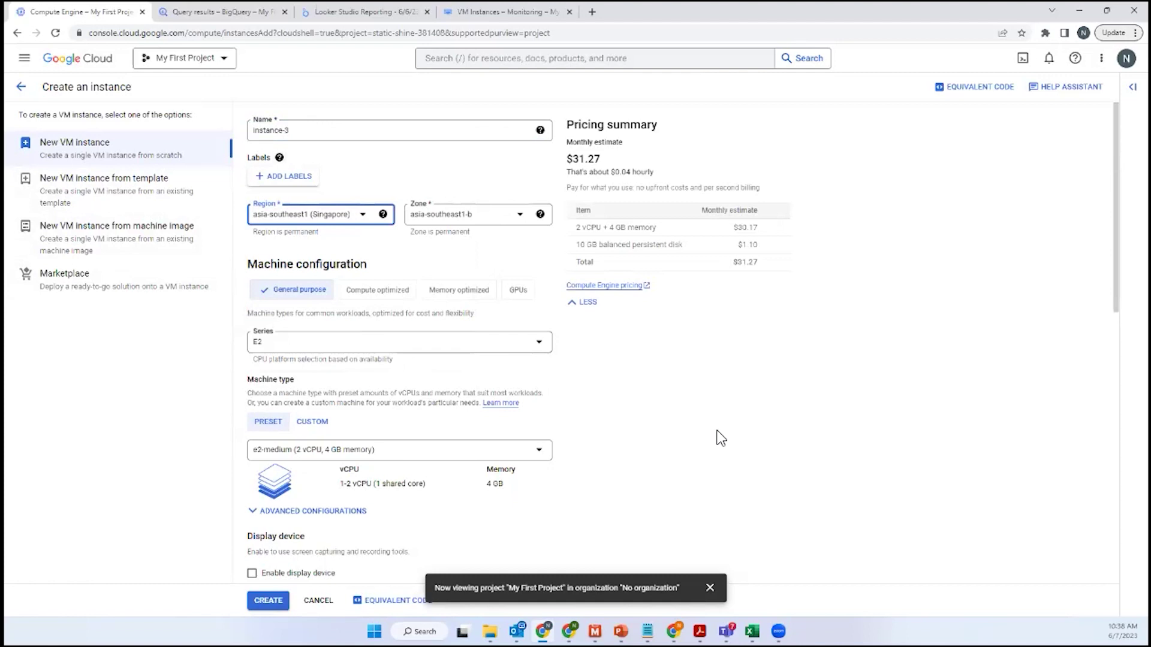
left_click(186, 458)
- Review the general-purpose machine series options and choose E2 for the instance
left_click(278, 347)
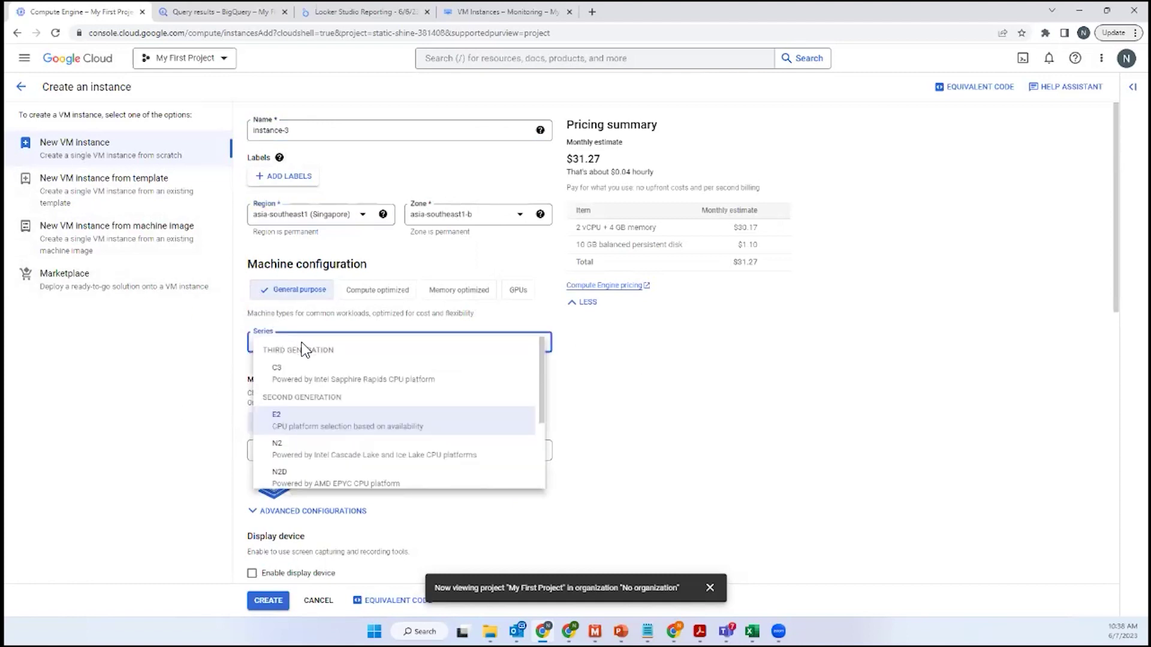
scroll(345, 473, "down", 1)
scroll(327, 471, "up", 1)
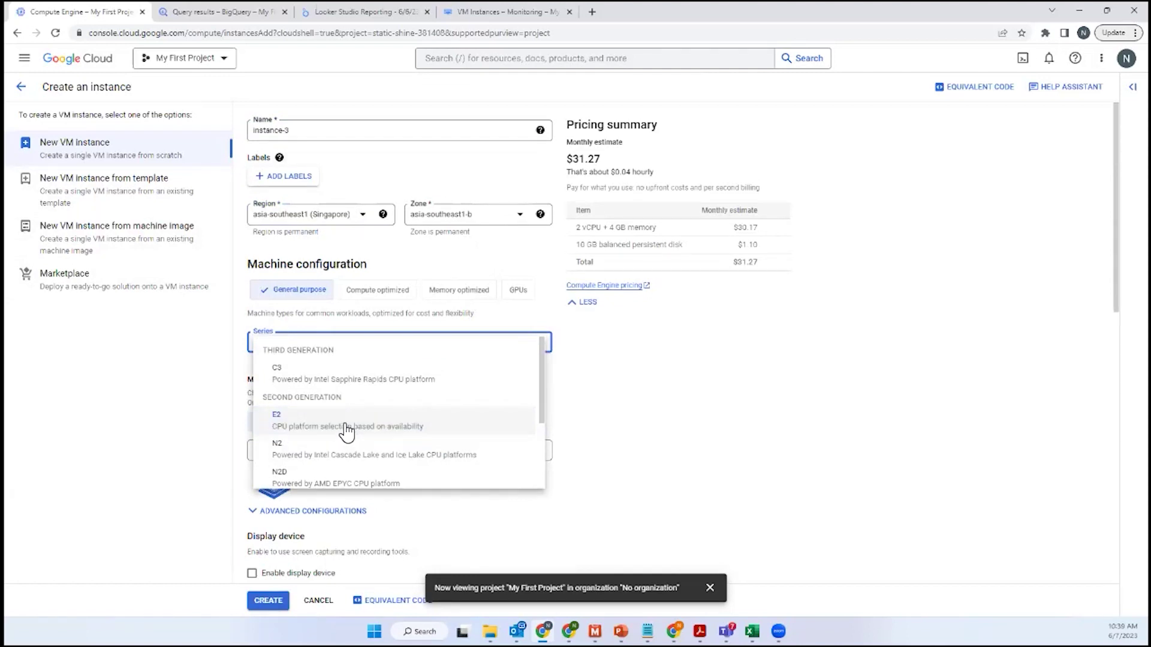
scroll(354, 430, "down", 1)
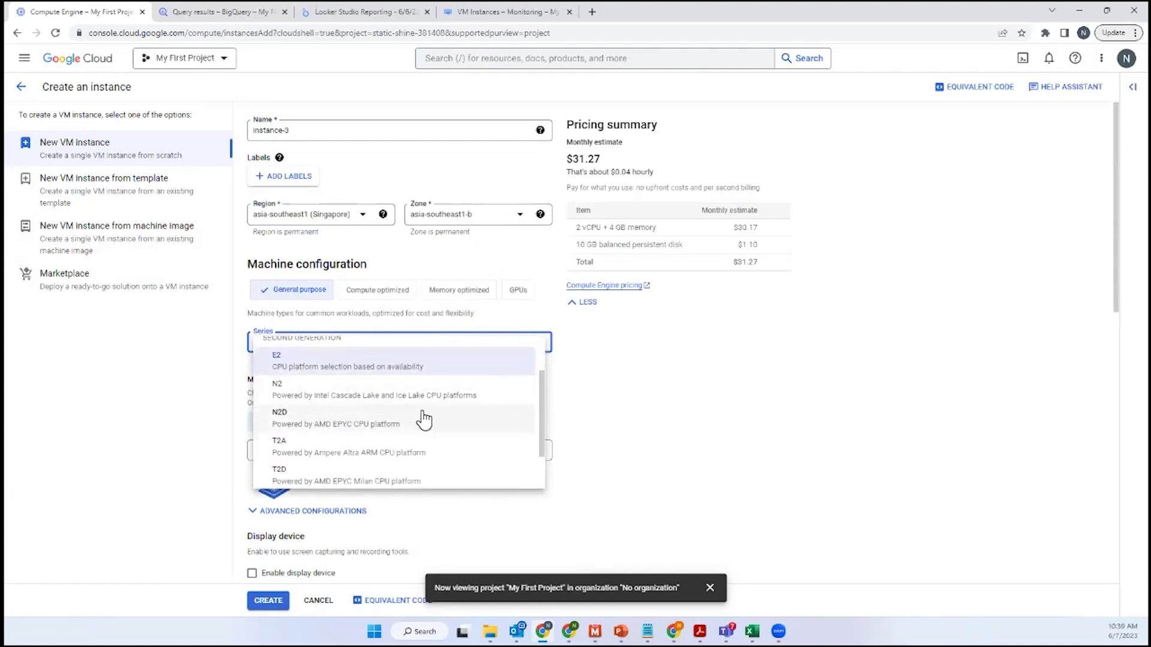
scroll(428, 420, "down", 1)
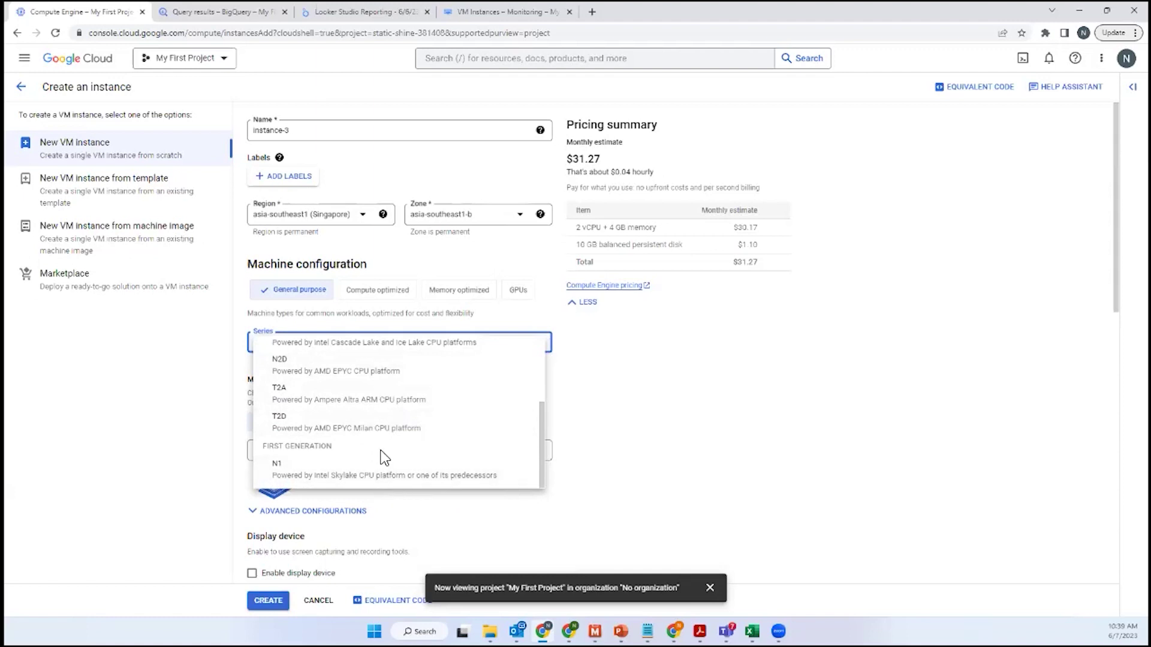
scroll(371, 470, "up", 1)
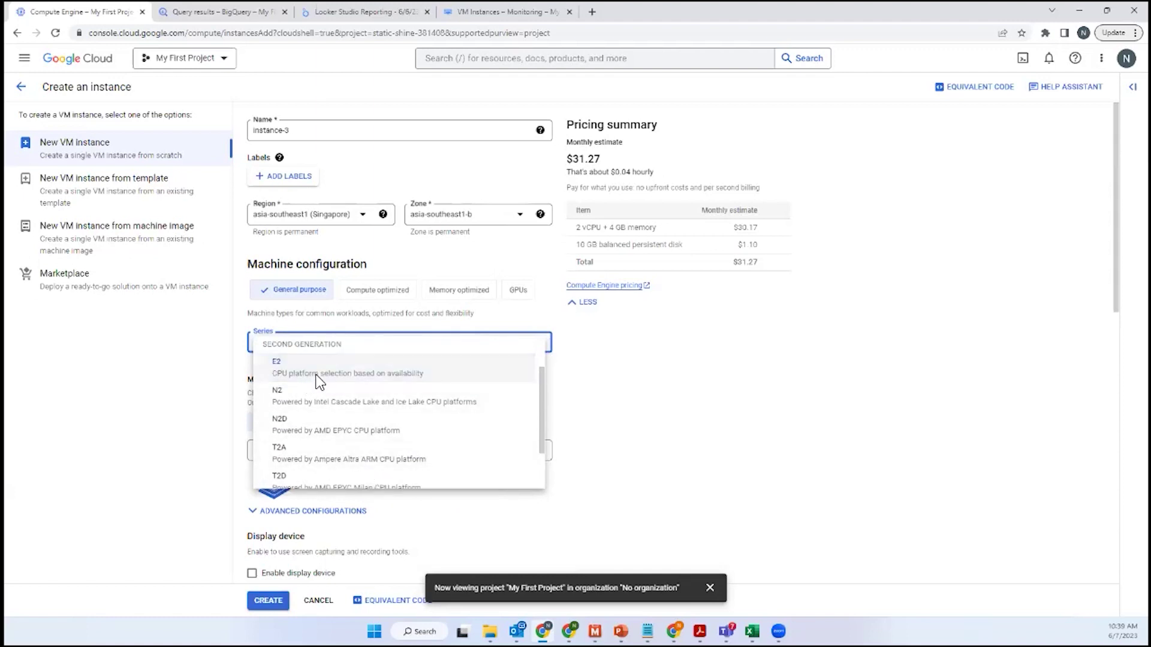
left_click(318, 377)
left_click_drag(396, 363, 282, 361)
left_click(273, 364)
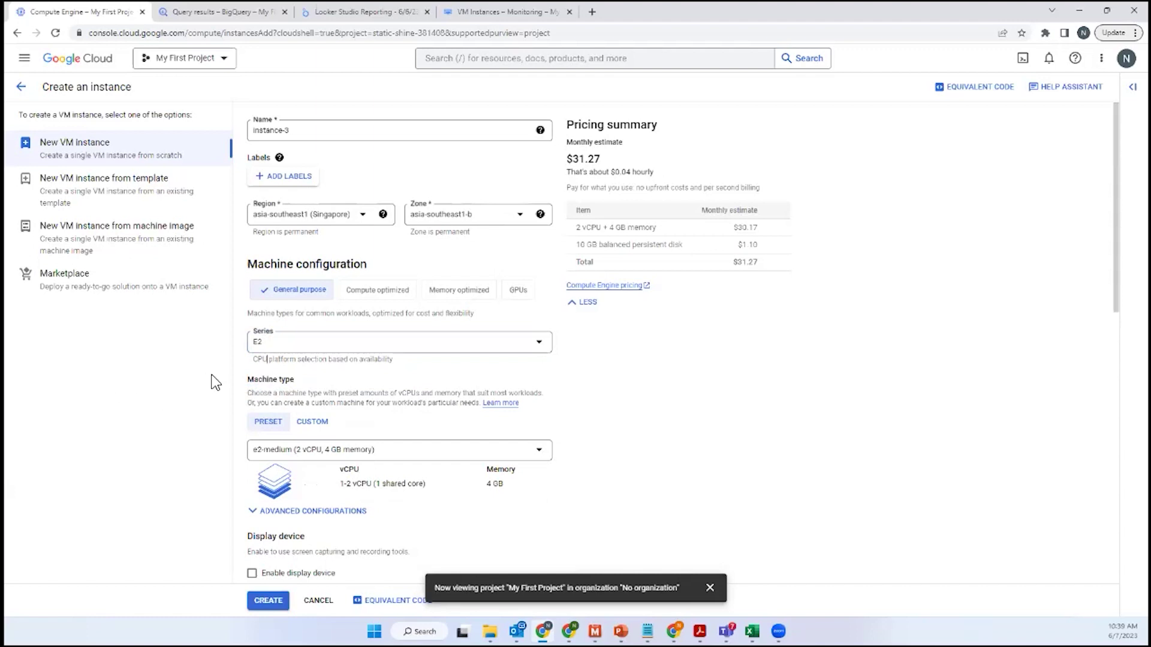
- Review the High CPU and Standard machine type presets and choose e2-standard-2 (2 vCPU, 8 GB memory) for the instance
left_click(285, 453)
left_click(444, 455)
left_click(444, 455)
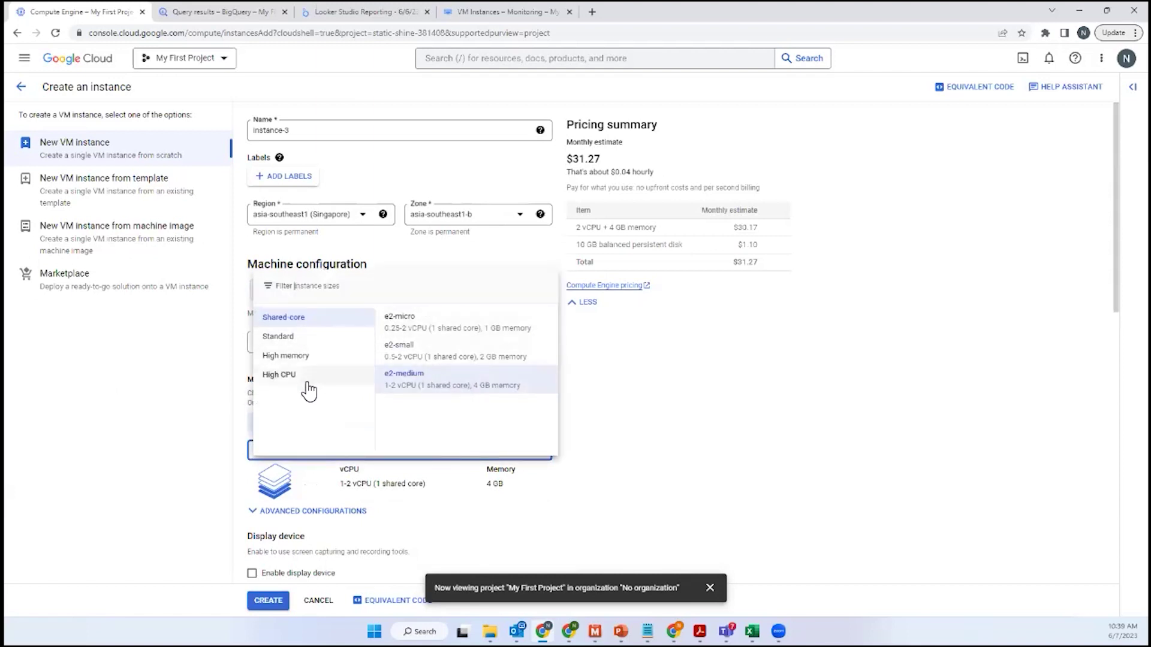
left_click(302, 360)
left_click(302, 378)
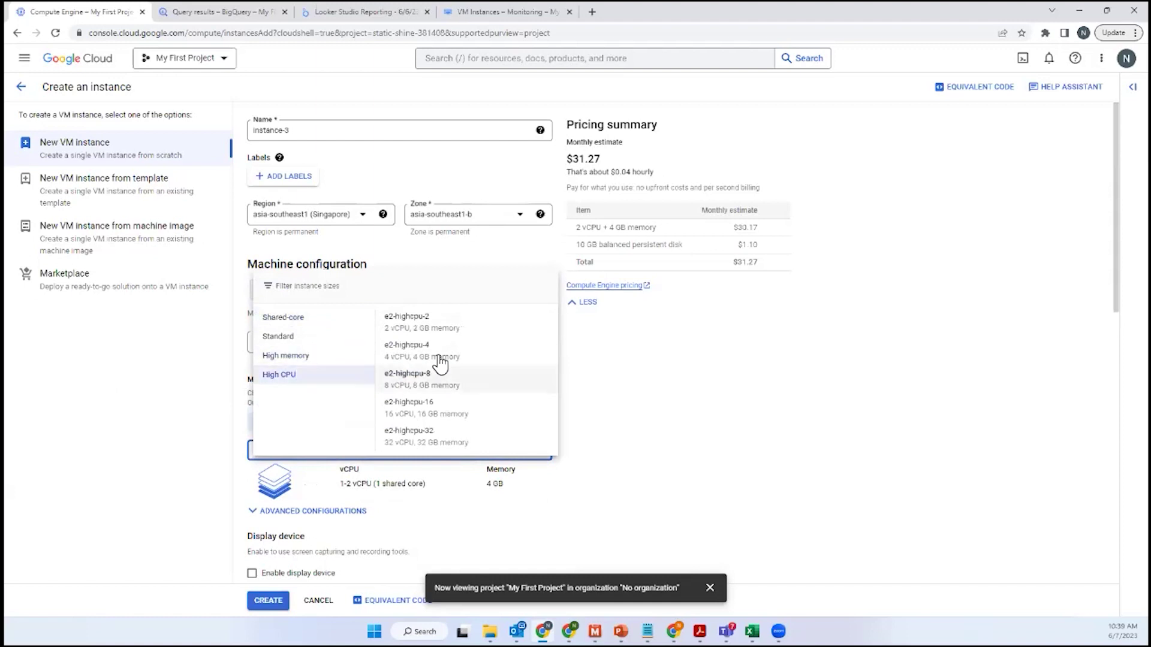
left_click(290, 339)
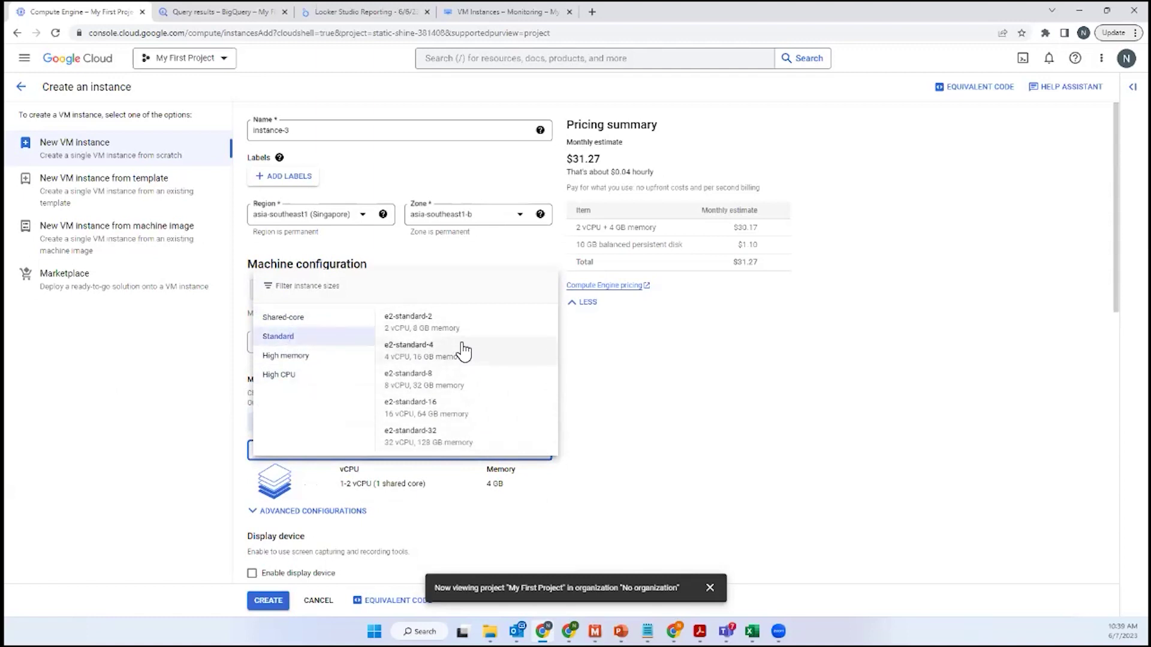
left_click(416, 327)
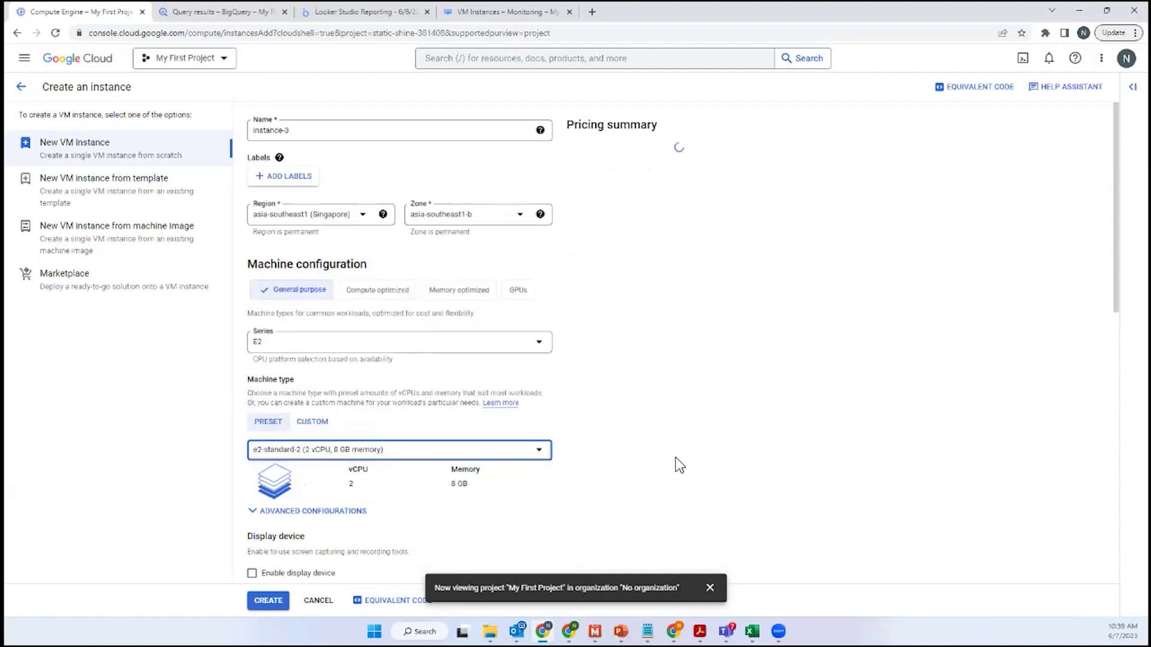
- Change the boot disk's operating system to Windows Server and apply the boot disk settings
scroll(665, 459, "down", 5)
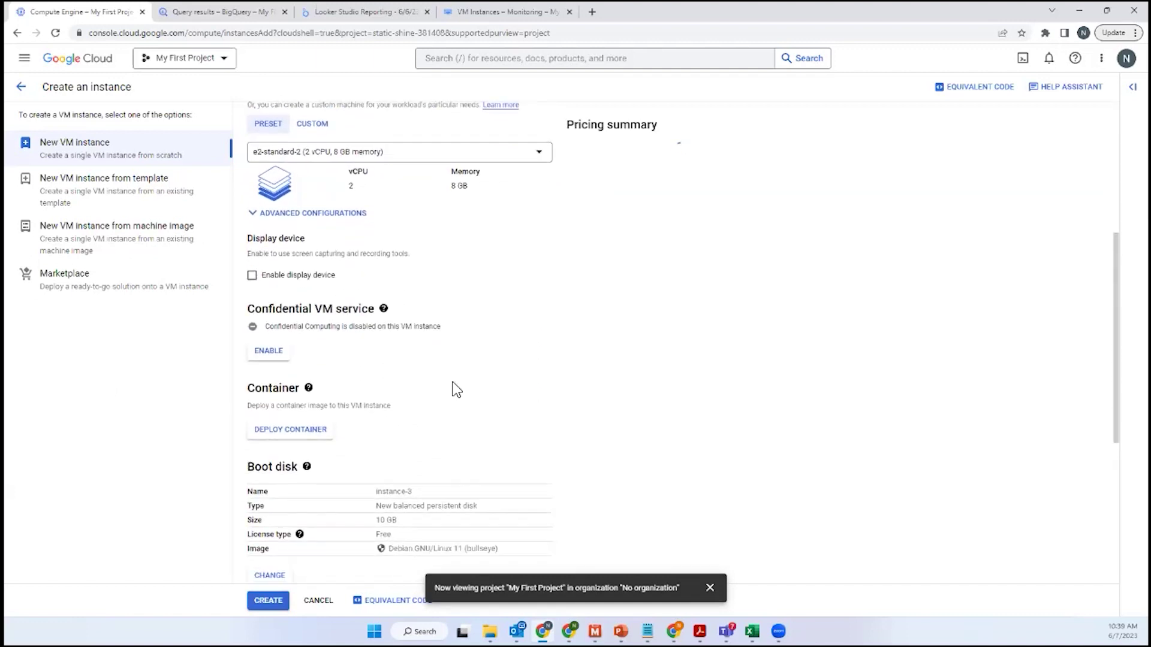
scroll(535, 376, "down", 2)
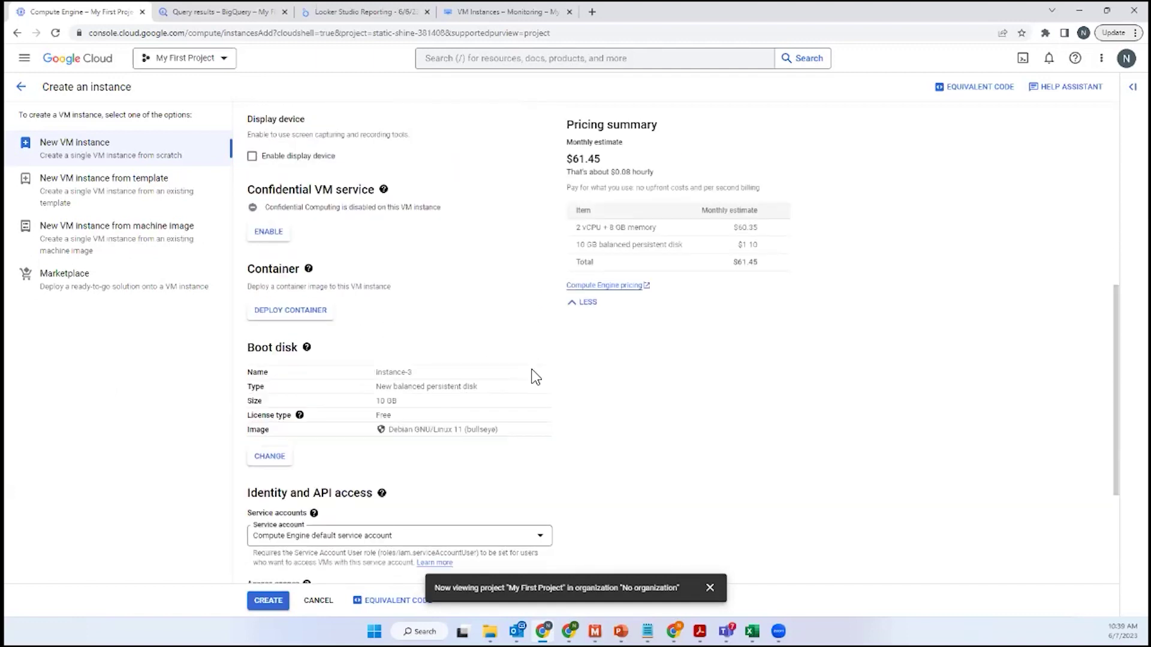
scroll(536, 376, "up", 1)
scroll(316, 472, "down", 1)
left_click_drag(511, 437, 370, 431)
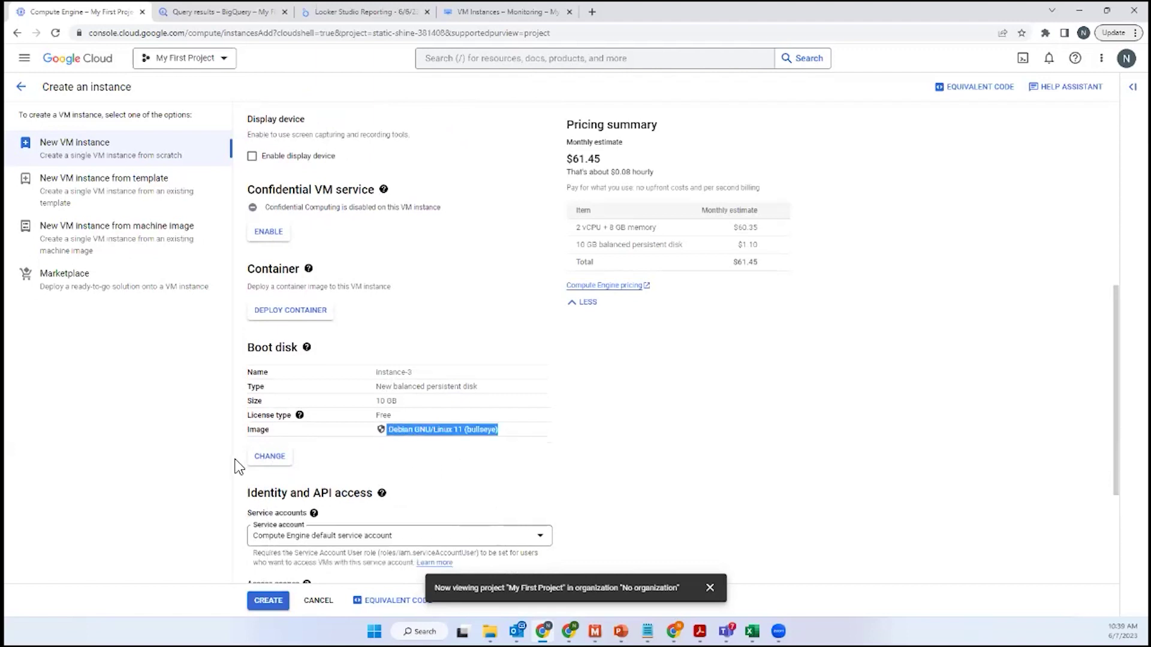
left_click(273, 459)
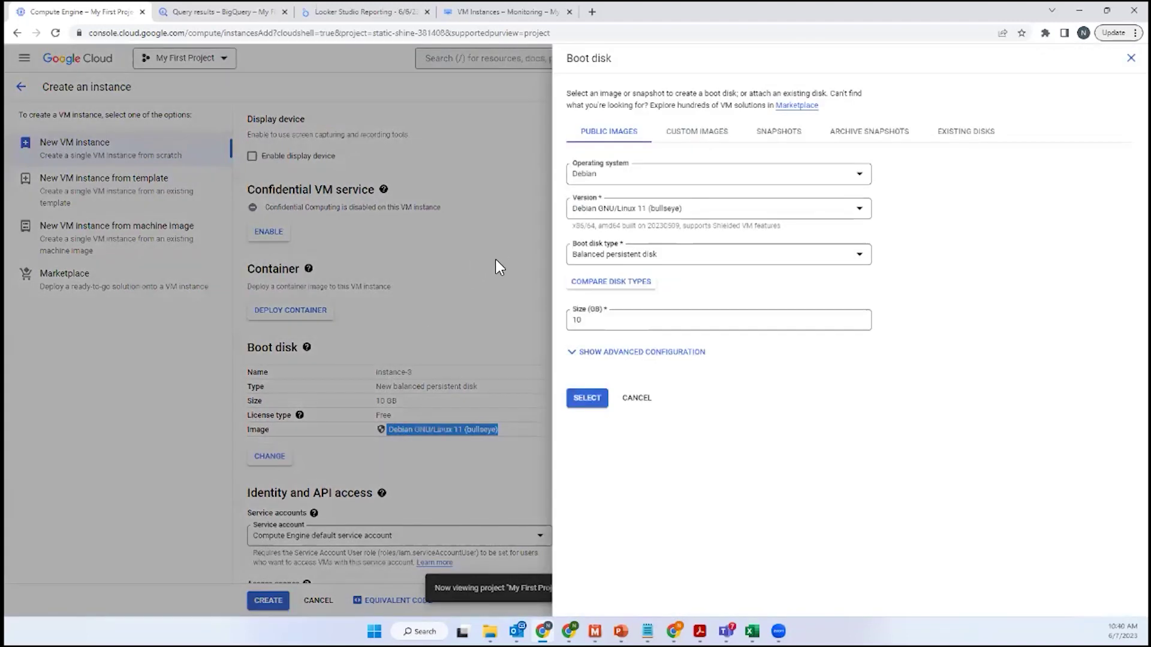
left_click(612, 182)
scroll(696, 258, "down", 5)
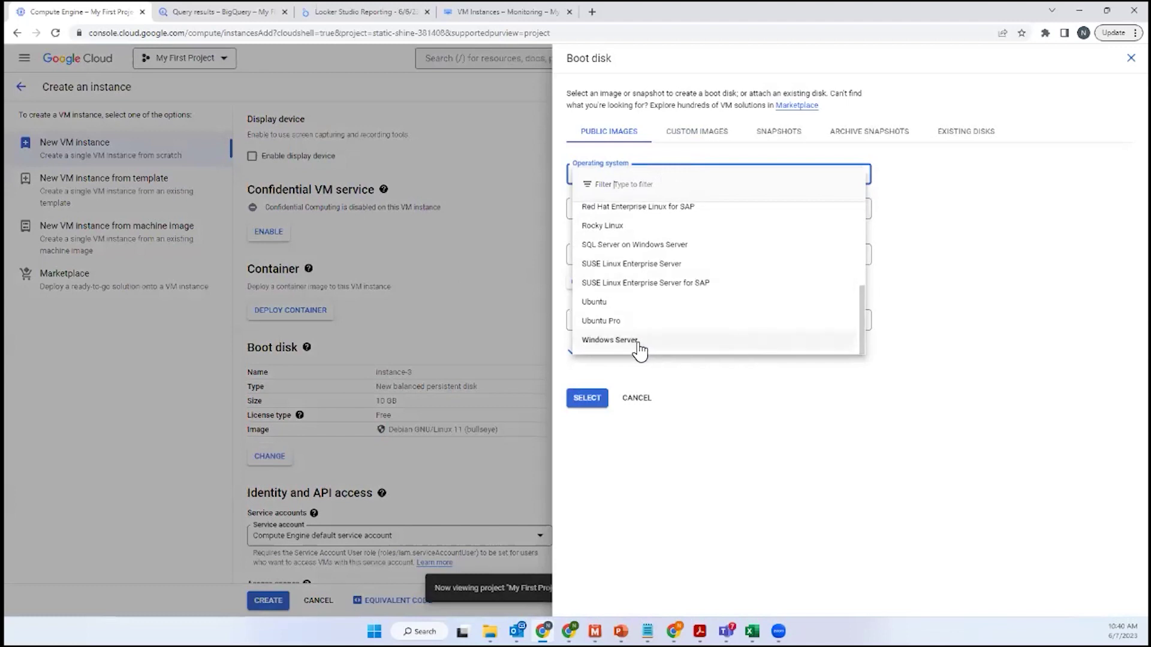
scroll(650, 341, "up", 5)
scroll(620, 312, "down", 5)
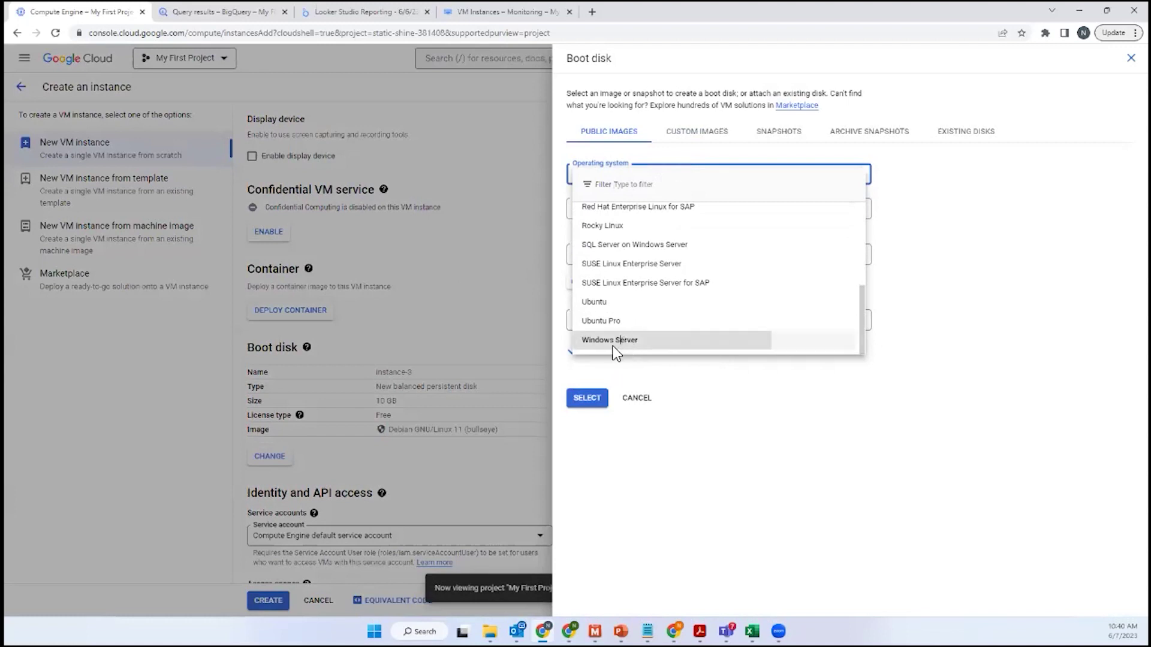
left_click(617, 341)
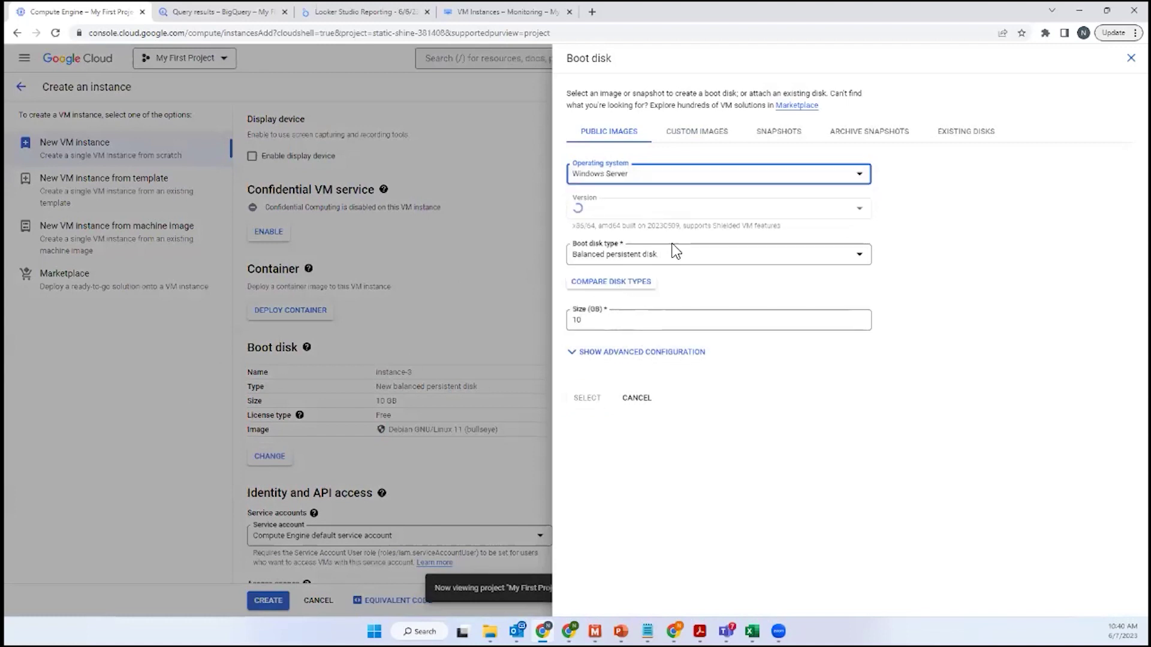
left_click(600, 399)
- Allow both HTTP and HTTPS traffic in the instance's firewall settings
scroll(549, 358, "down", 4)
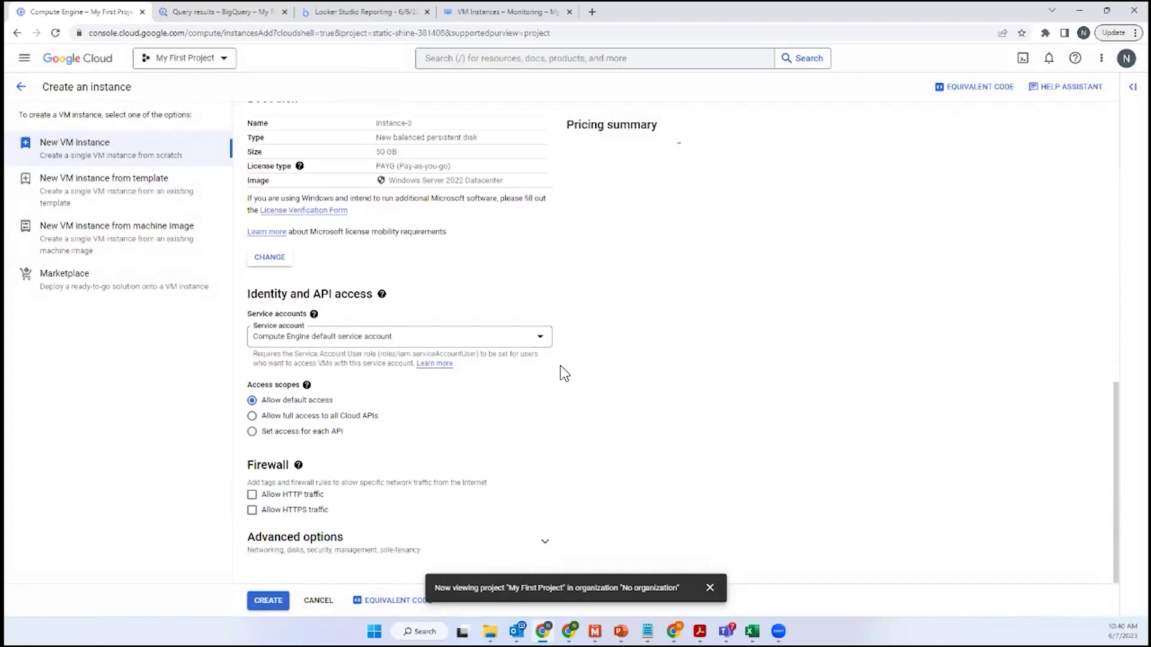
scroll(560, 372, "up", 4)
scroll(563, 380, "down", 4)
left_click(252, 494)
left_click(252, 510)
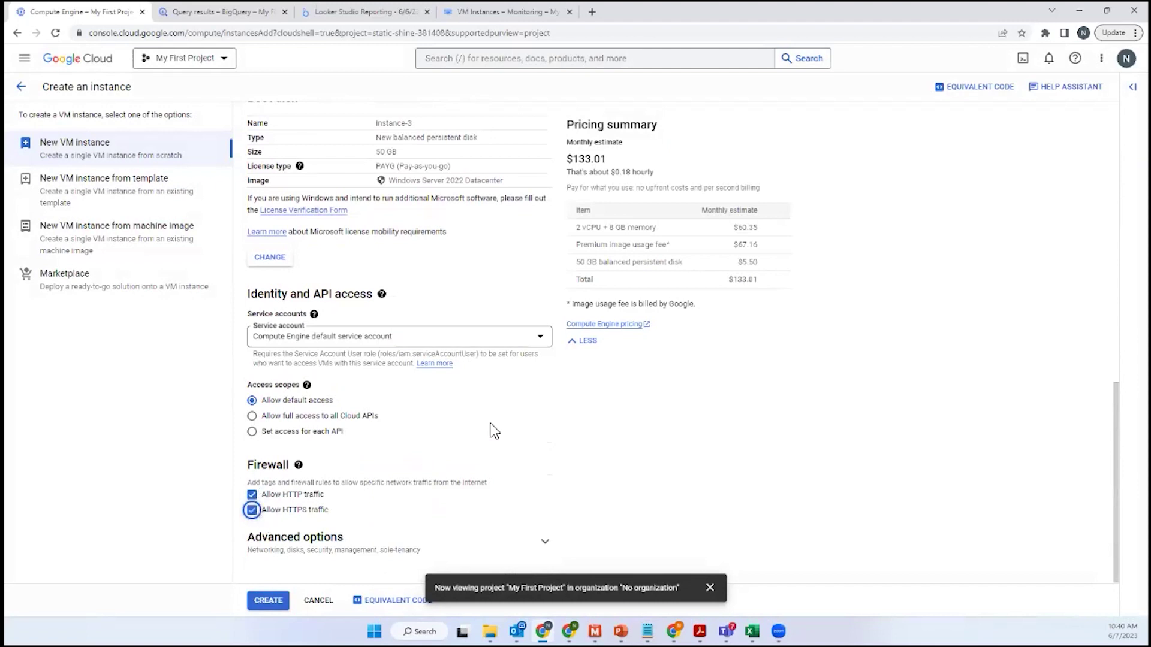
- Review the full instance configuration and create the VM instance
scroll(704, 470, "up", 5)
scroll(509, 457, "up", 6)
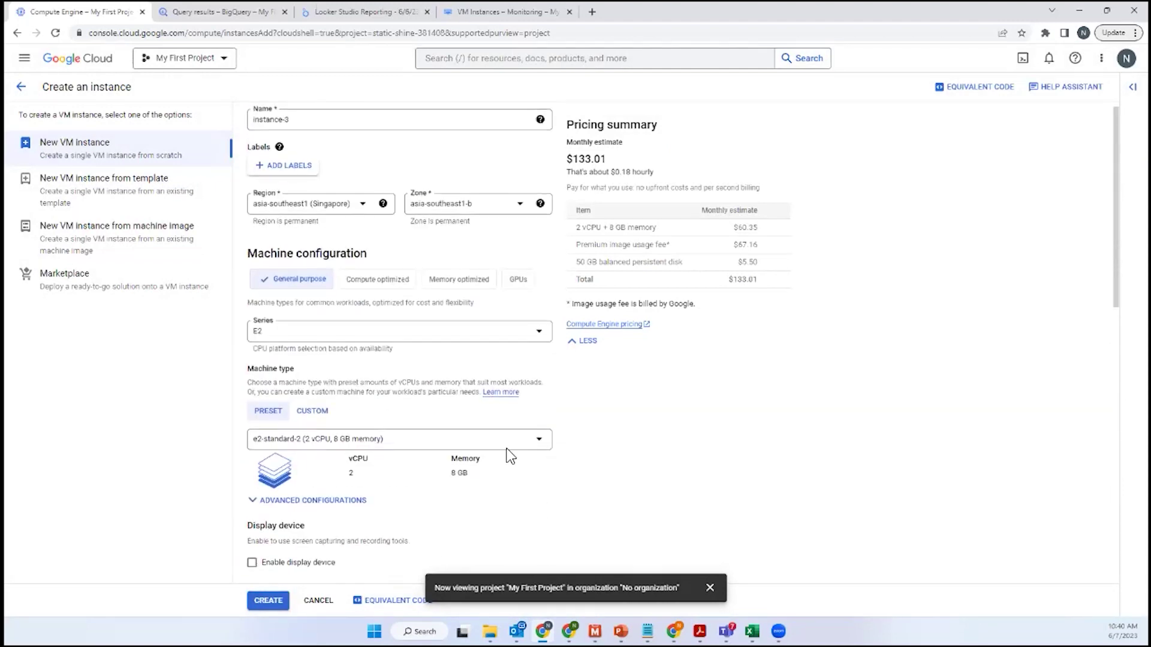
scroll(528, 431, "up", 1)
scroll(544, 402, "down", 11)
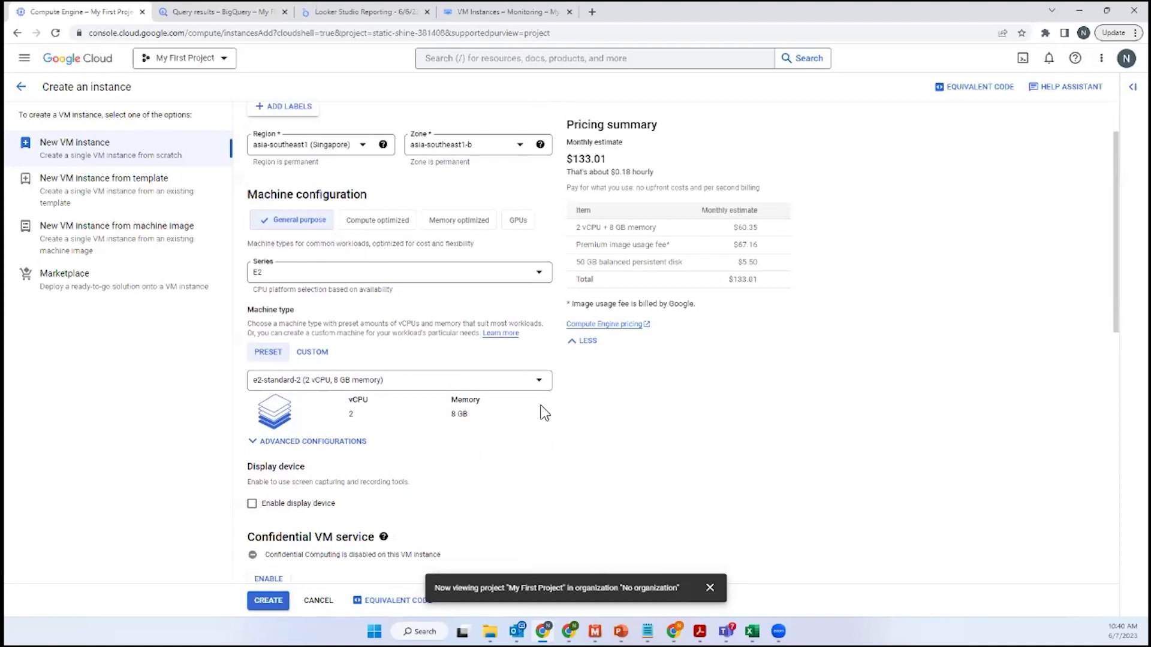
left_click(270, 601)
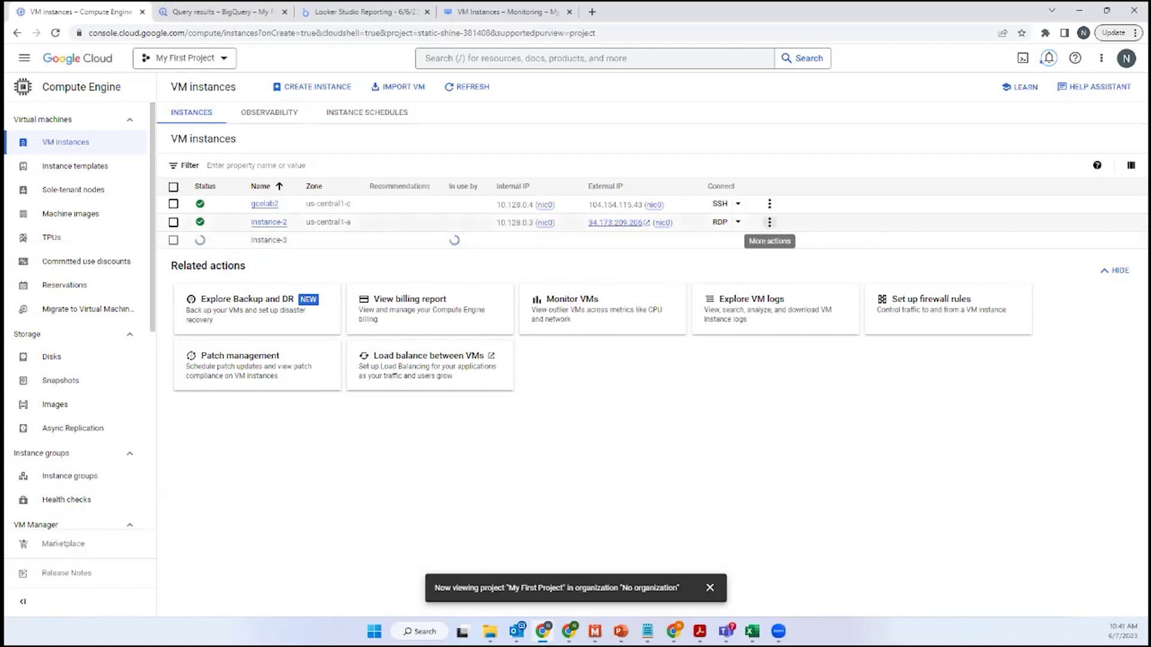
- Download the RDP file for instance-2, open it, and dismiss the remote connection dialogs
left_click(720, 222)
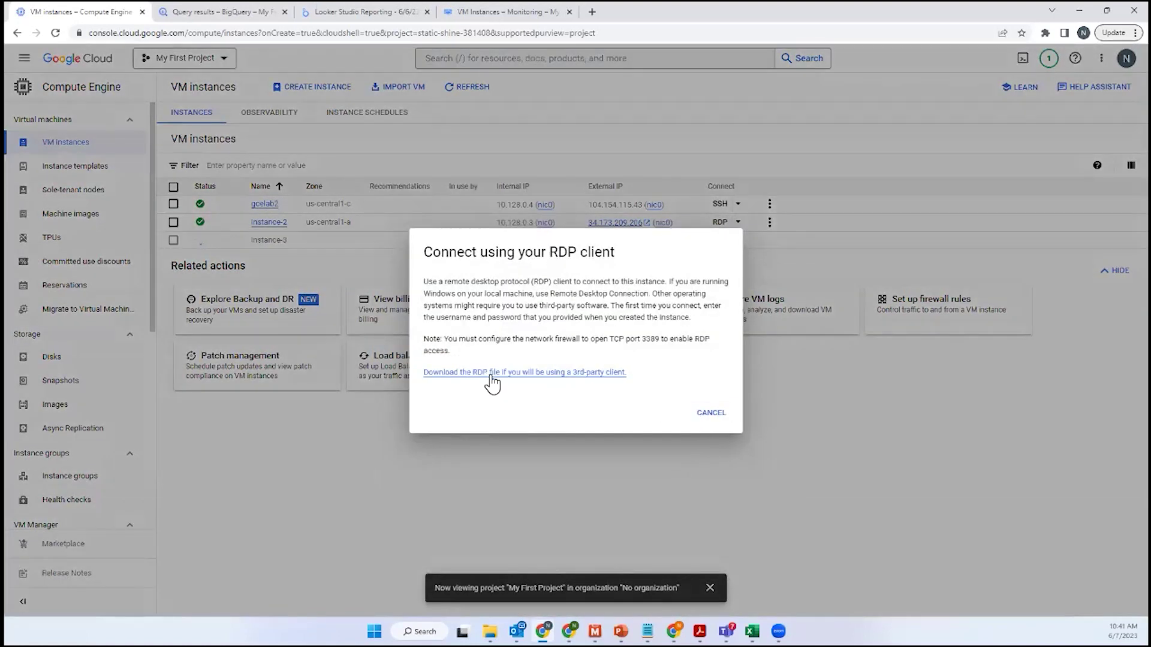
left_click(494, 373)
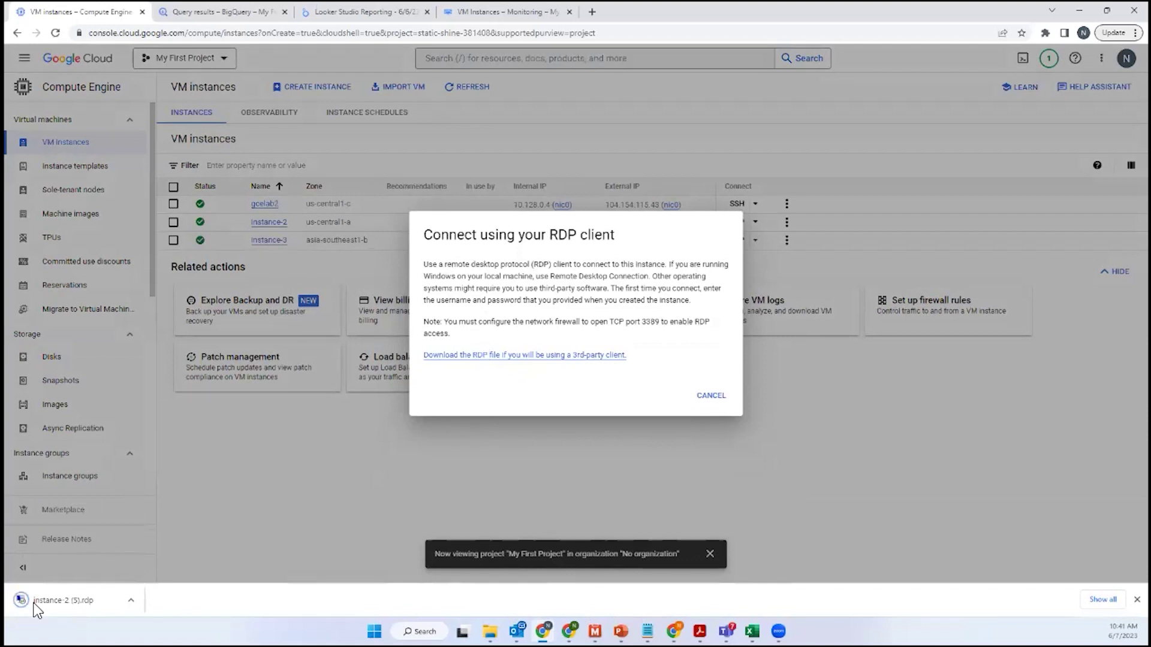
left_click(82, 611)
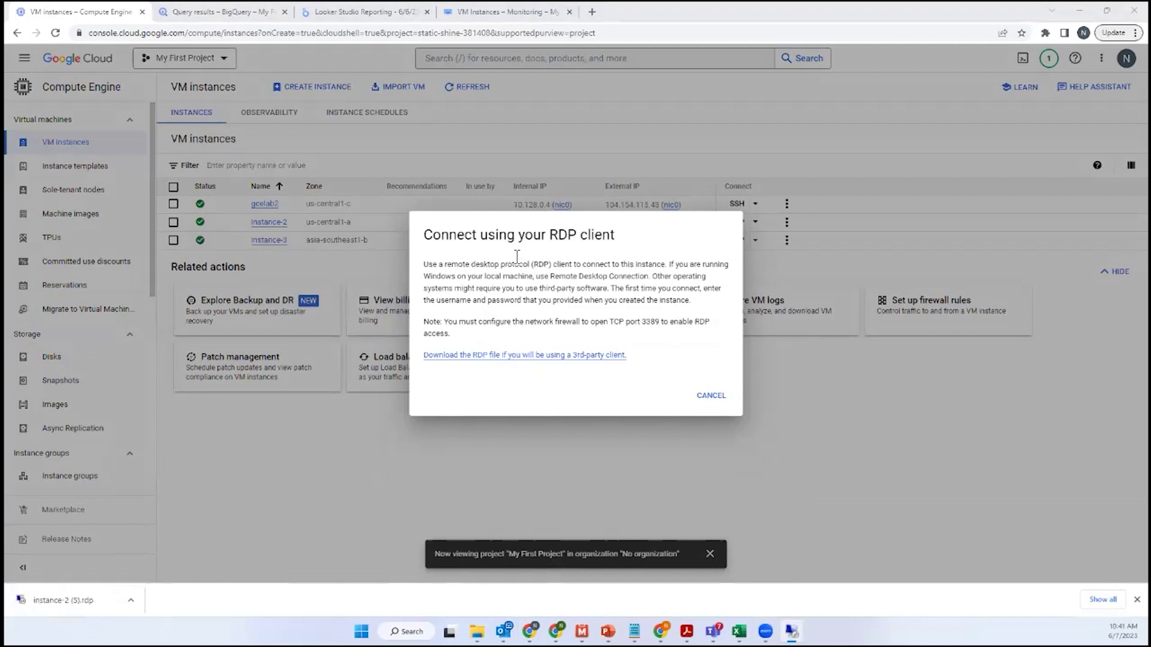
right_click(713, 393)
left_click(692, 429)
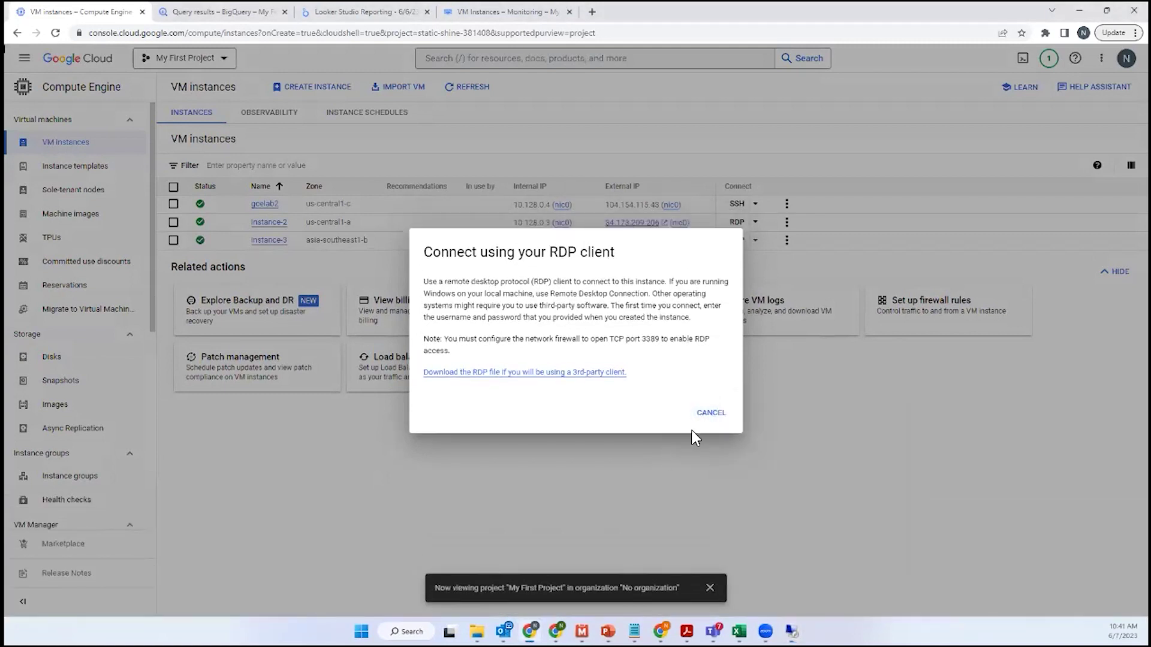
left_click(691, 430)
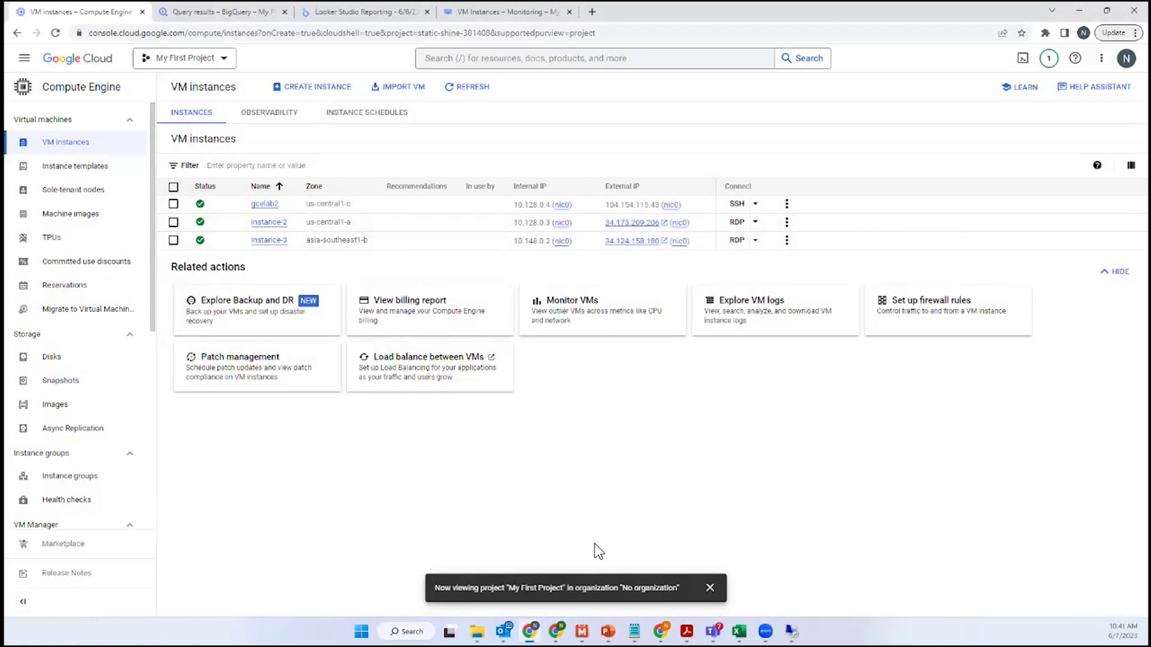
- Select instance-3 in the VM list to view the available instance actions, and clear the selection
left_click(340, 240)
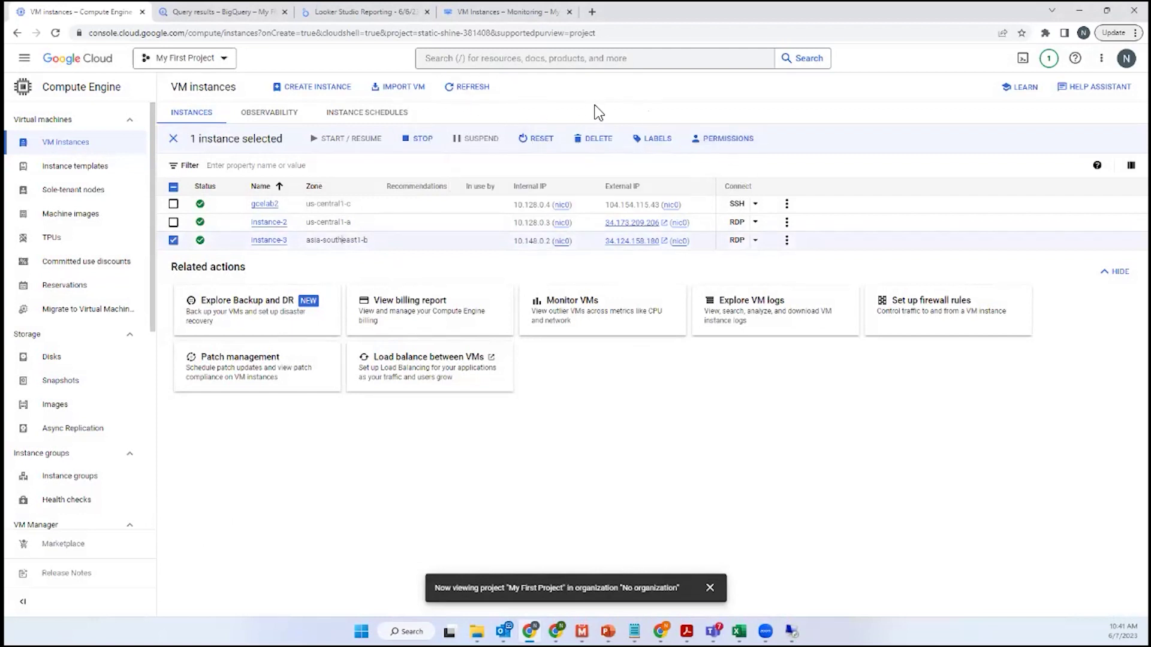
left_click(177, 242)
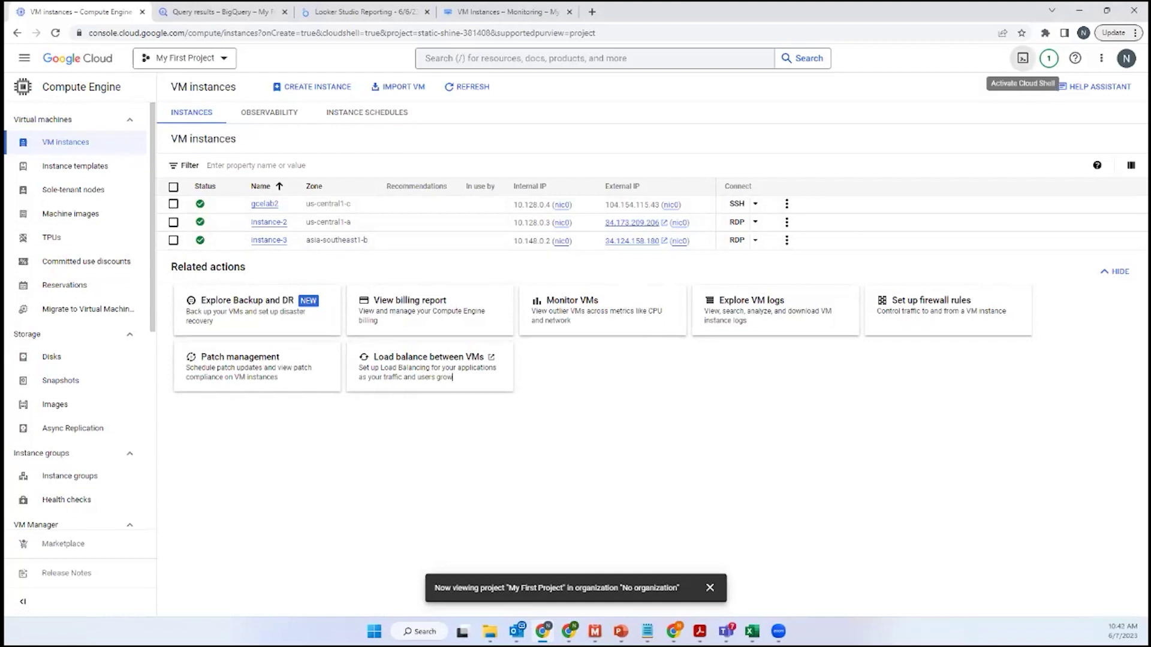
- Activate Cloud Shell and enter "gcloud compute instances create gcelab2 --machine-type n1-standard-2 --zone us-central1-c" at the prompt without running it
left_click(1022, 58)
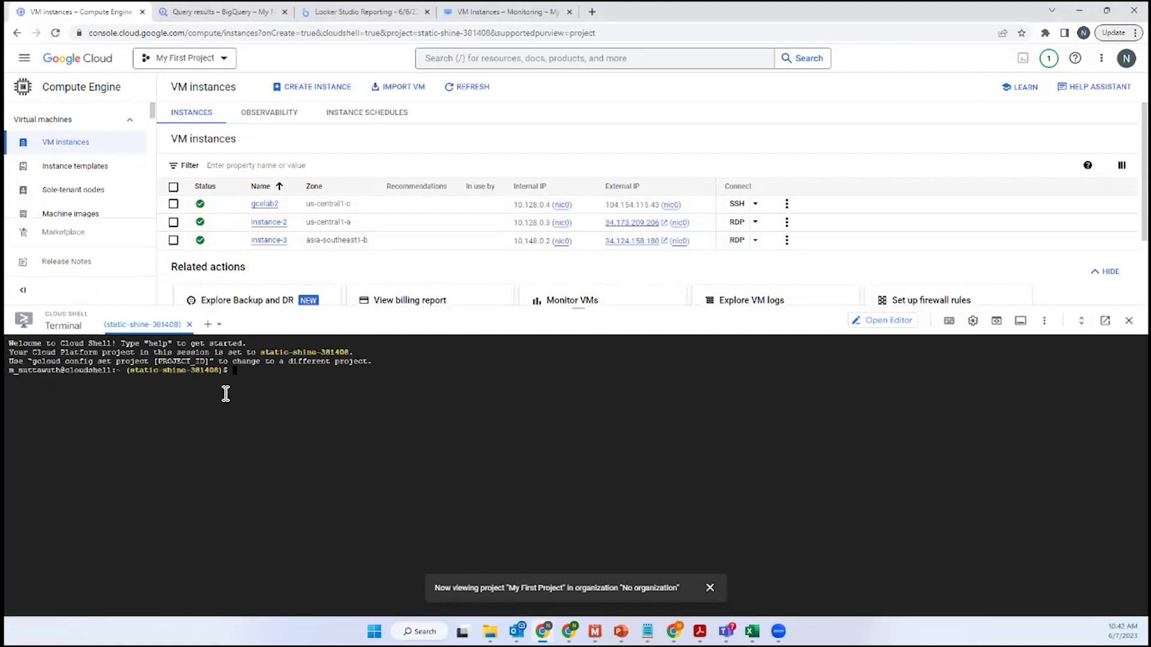
left_click(246, 376)
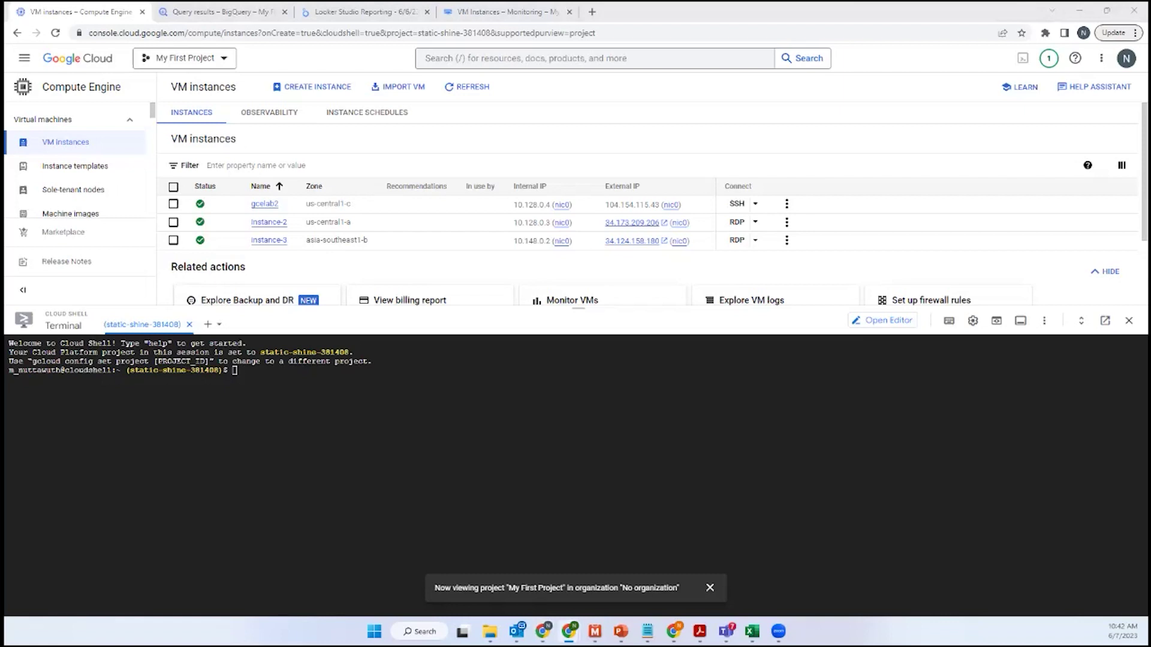
left_click(275, 372)
type("gcloud compute instances create gcelab2 --machine-type n1-standard-2 --zone us-central1-c")
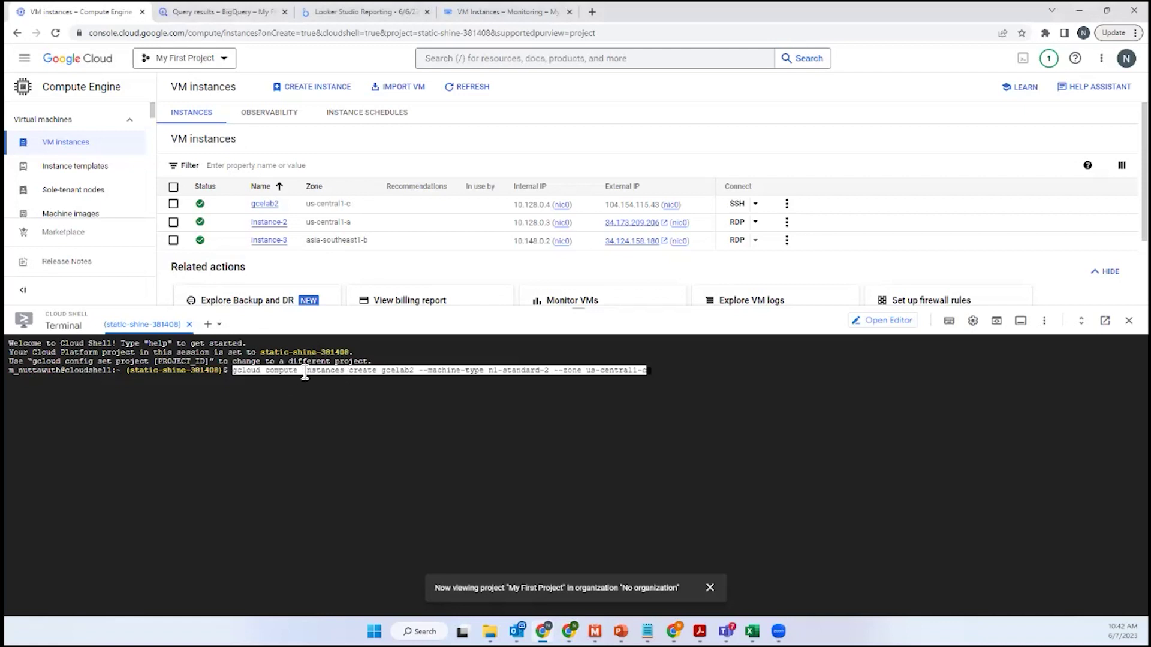
- Change the instance name in the gcloud create command to gcelab3 and run the command
key("ctrl+c")
left_click(425, 372)
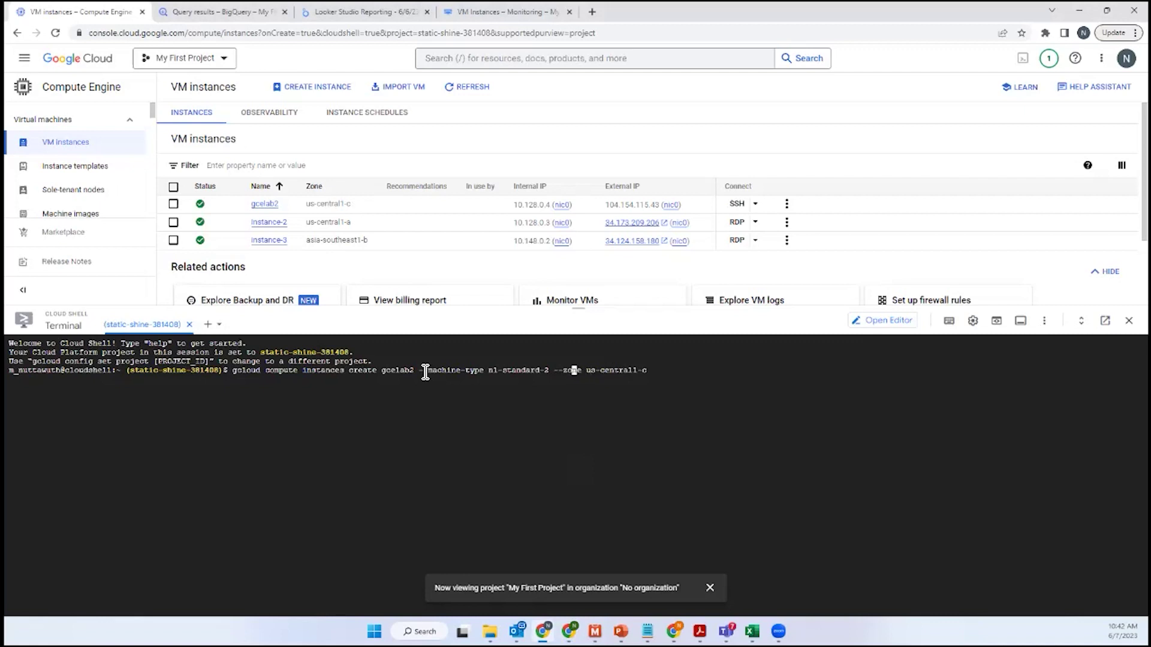
key("BackSpace")
type("-")
key("BackSpace")
type("3")
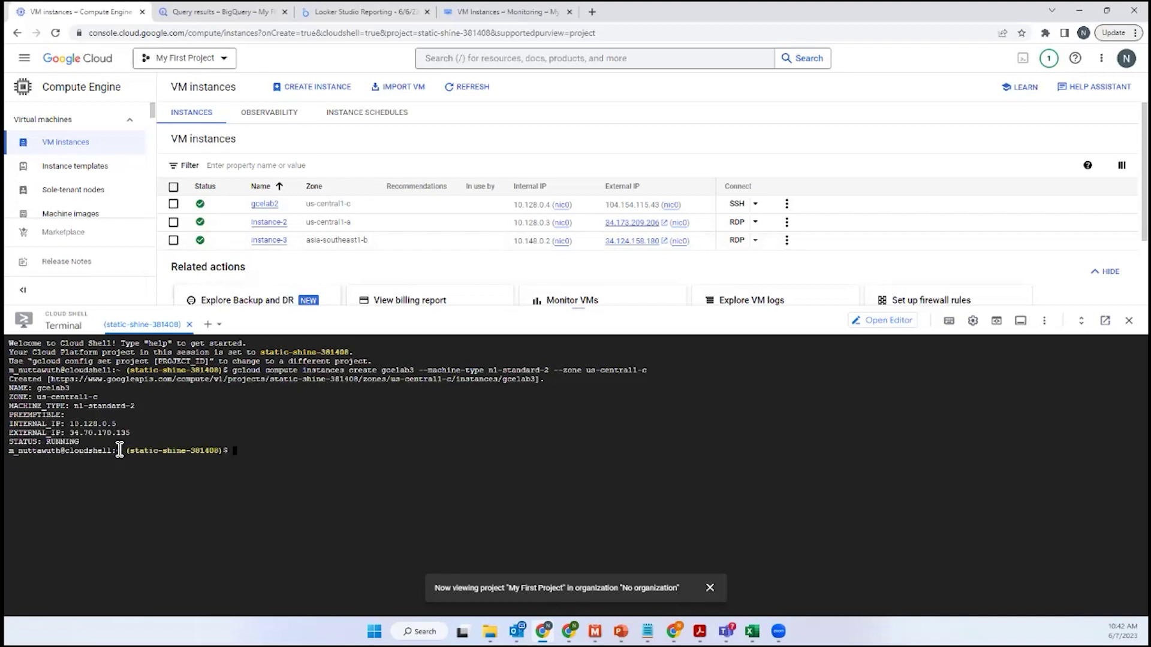
- Reload the VM instances list to check for the gcelab3 instance, and return to the Cloud Shell prompt
left_click(304, 279)
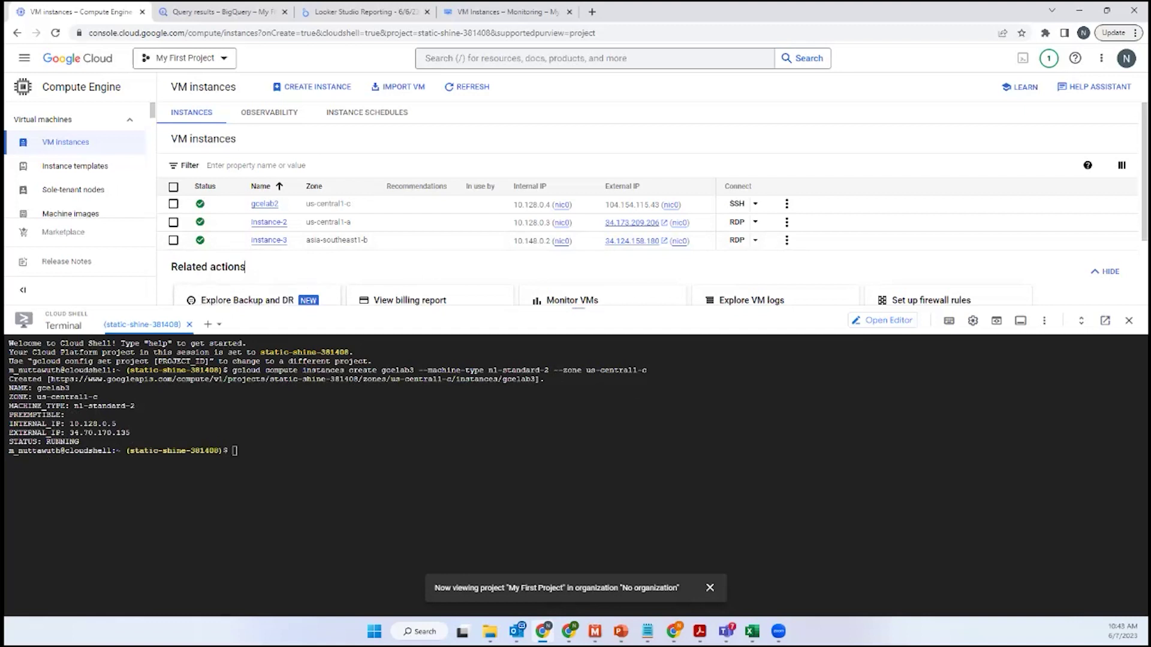
left_click(55, 33)
left_click(686, 102)
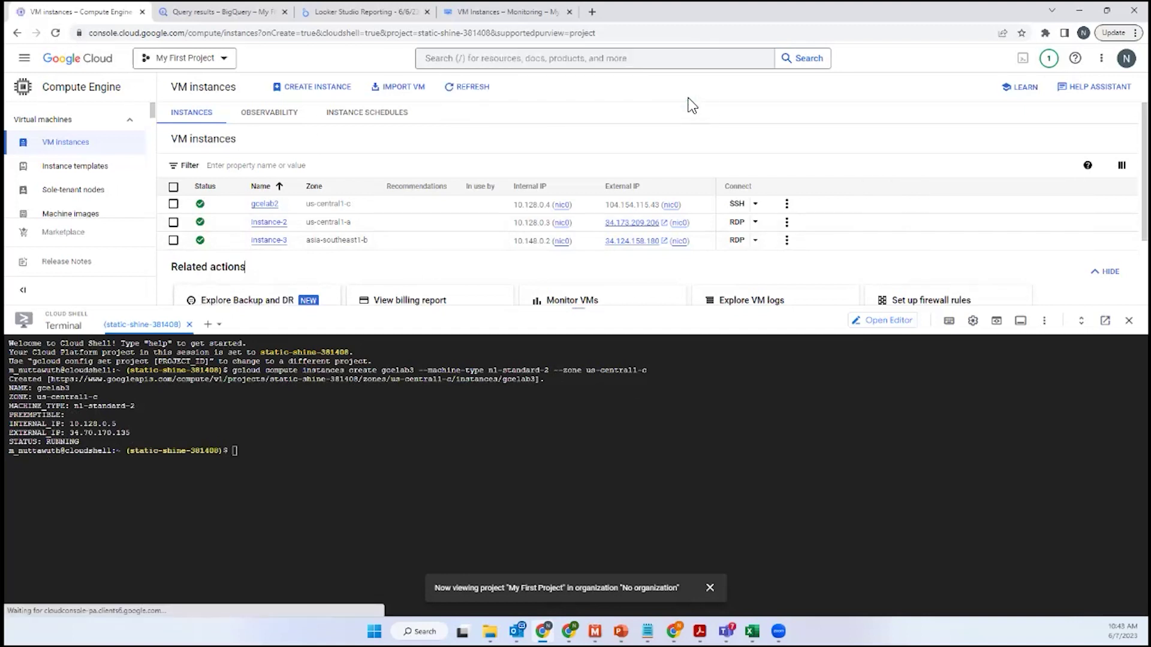
scroll(358, 180, "down", 2)
scroll(358, 179, "up", 2)
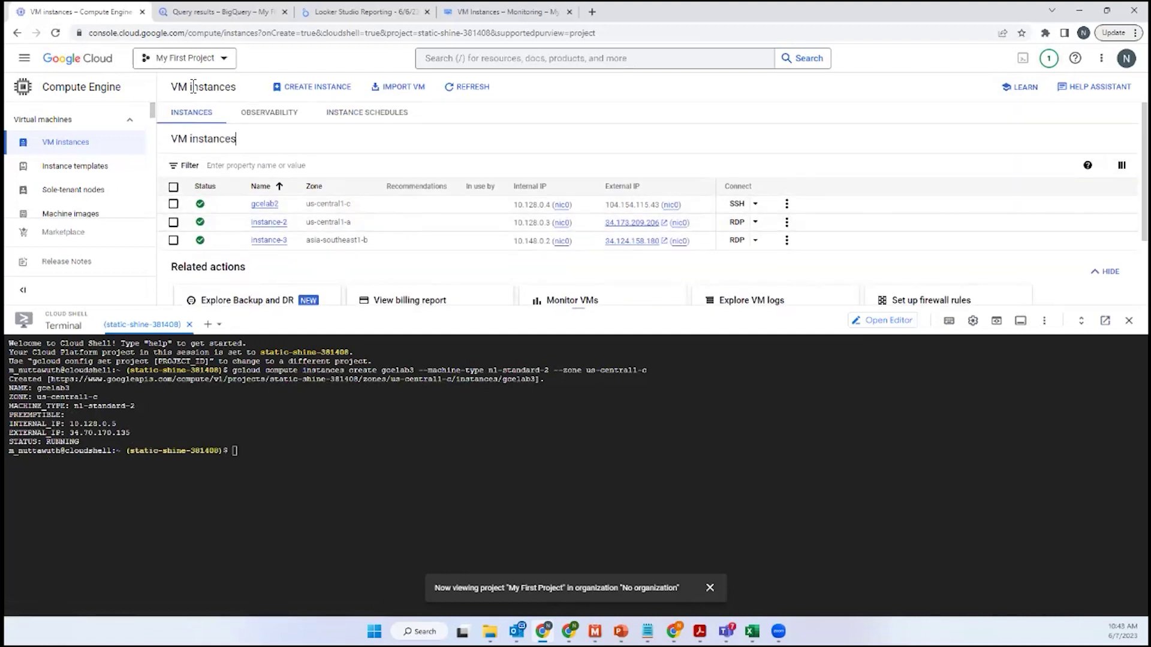
left_click(270, 114)
left_click(193, 114)
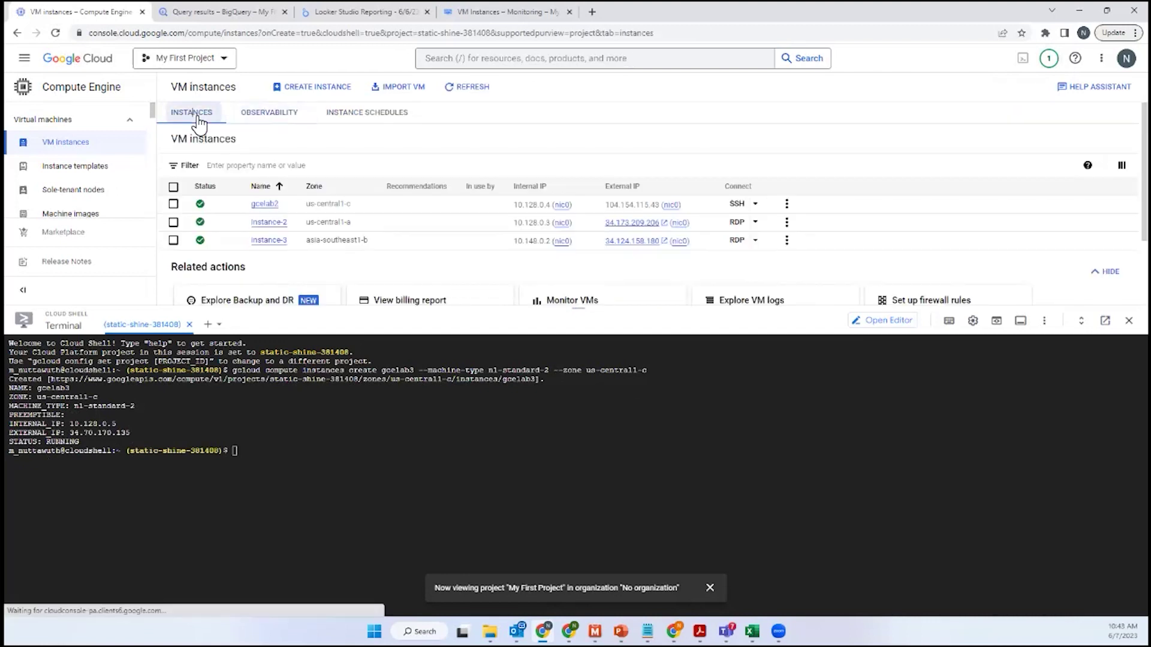
scroll(282, 249, "down", 2)
scroll(318, 237, "up", 2)
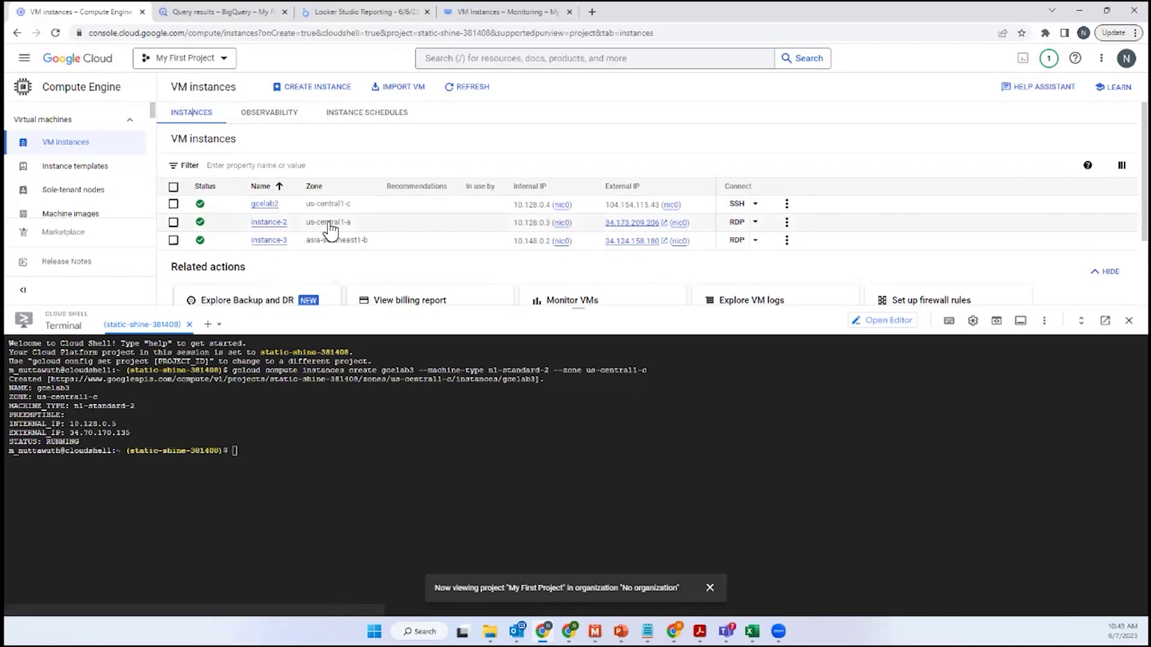
left_click(88, 148)
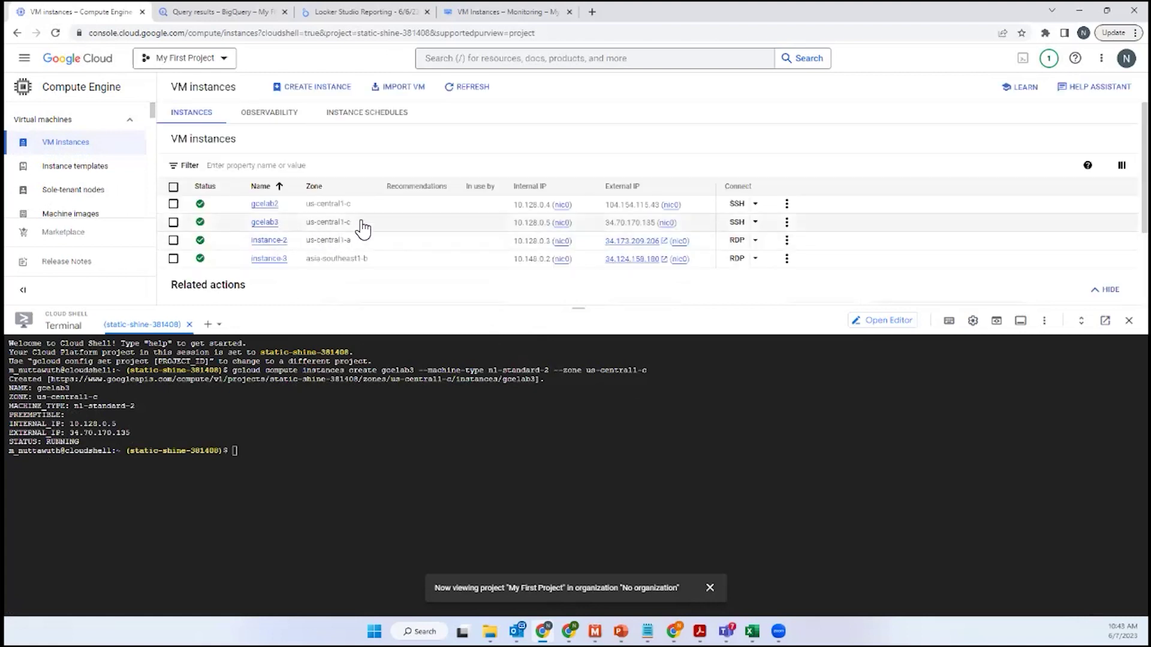
triple_click(244, 456)
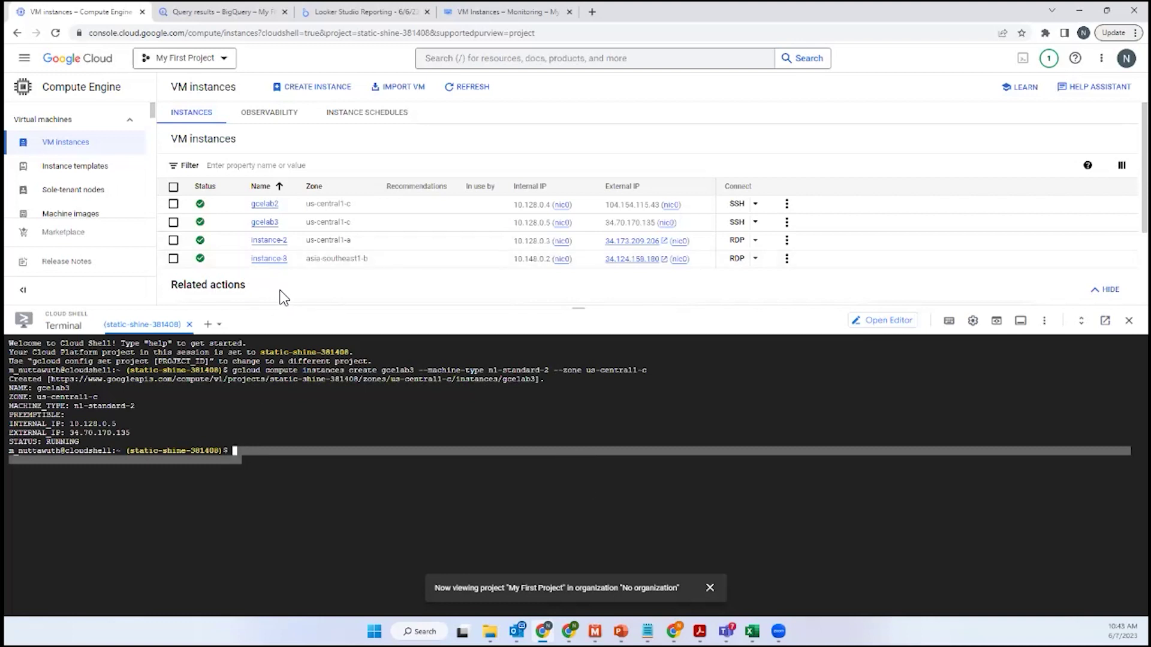
- Look over the VM instances list, its related actions and the Compute Engine navigation entries down to Storage
left_click(230, 458)
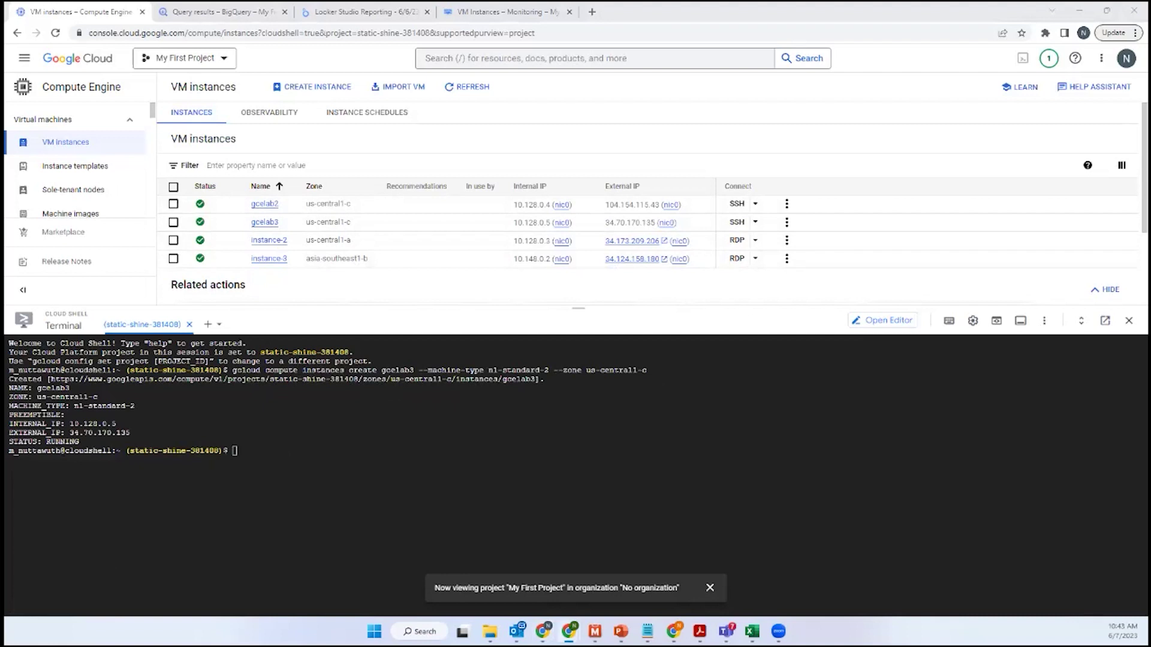
scroll(368, 276, "down", 2)
scroll(369, 275, "up", 2)
left_click(652, 296)
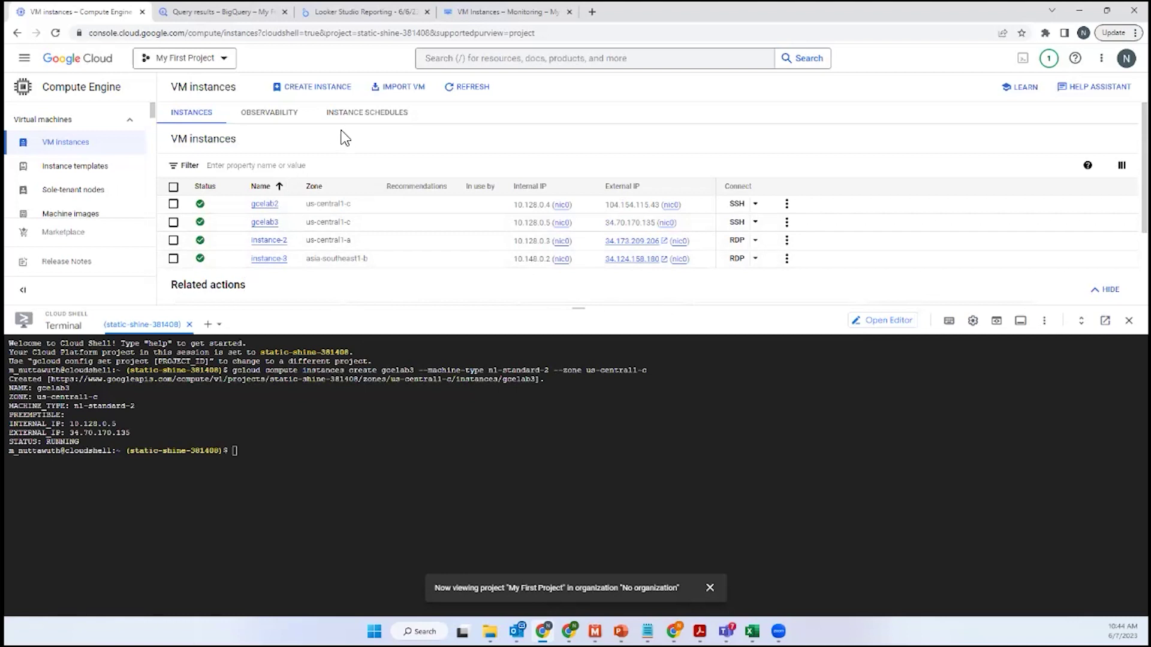
scroll(353, 155, "down", 2)
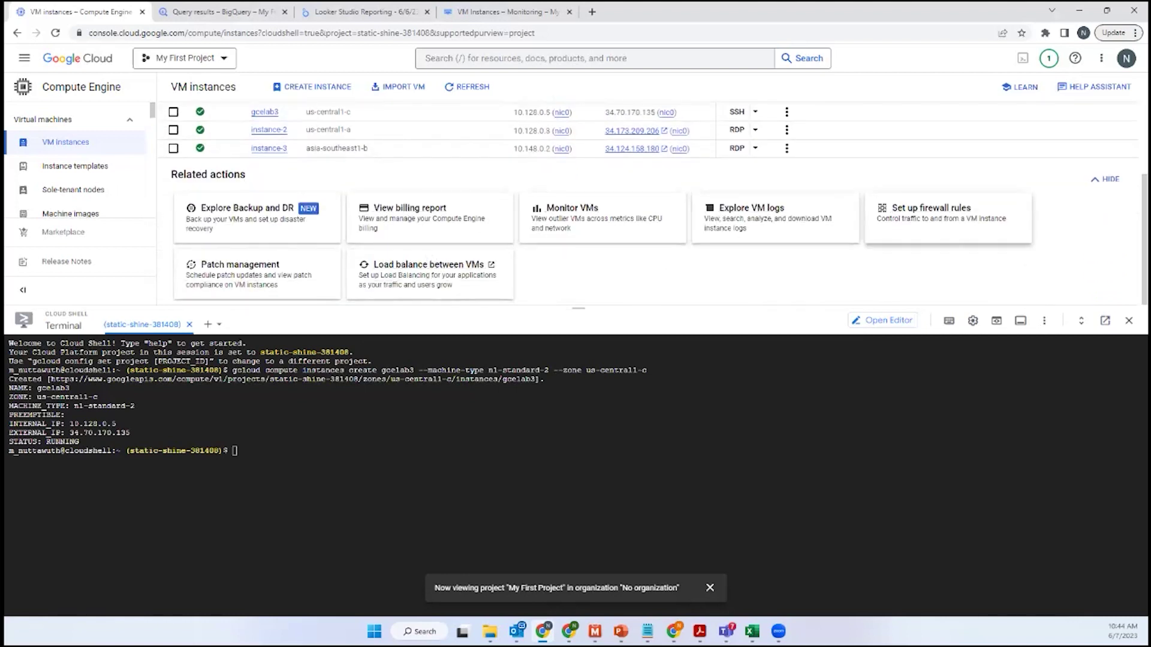
scroll(66, 215, "down", 3)
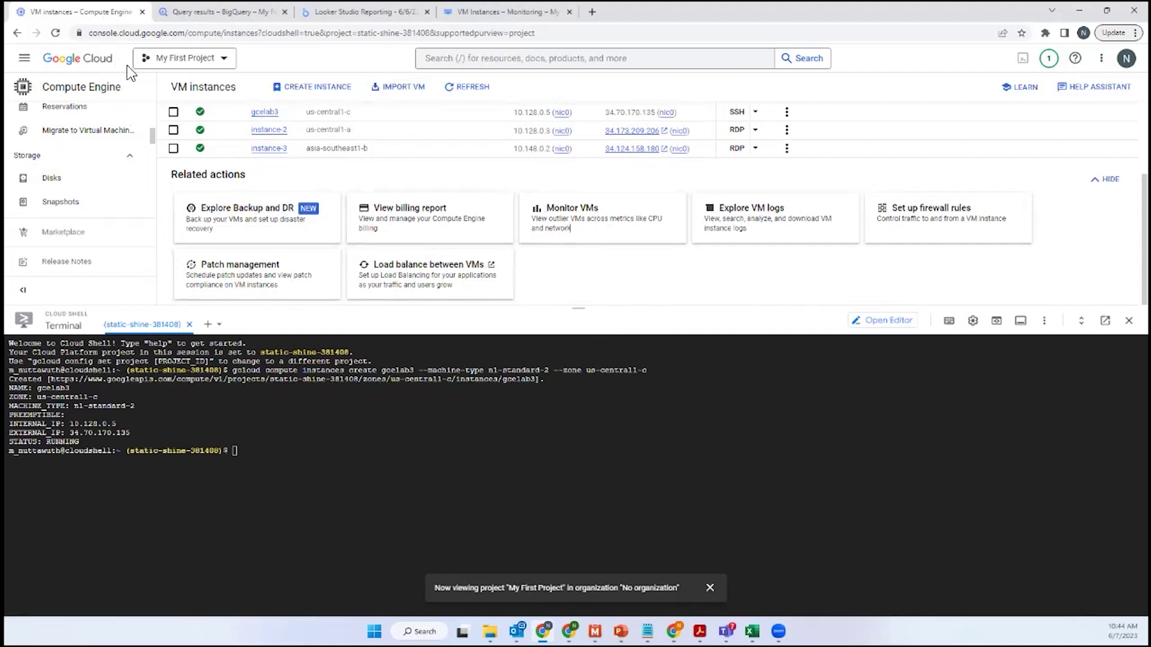
scroll(231, 259, "up", 2)
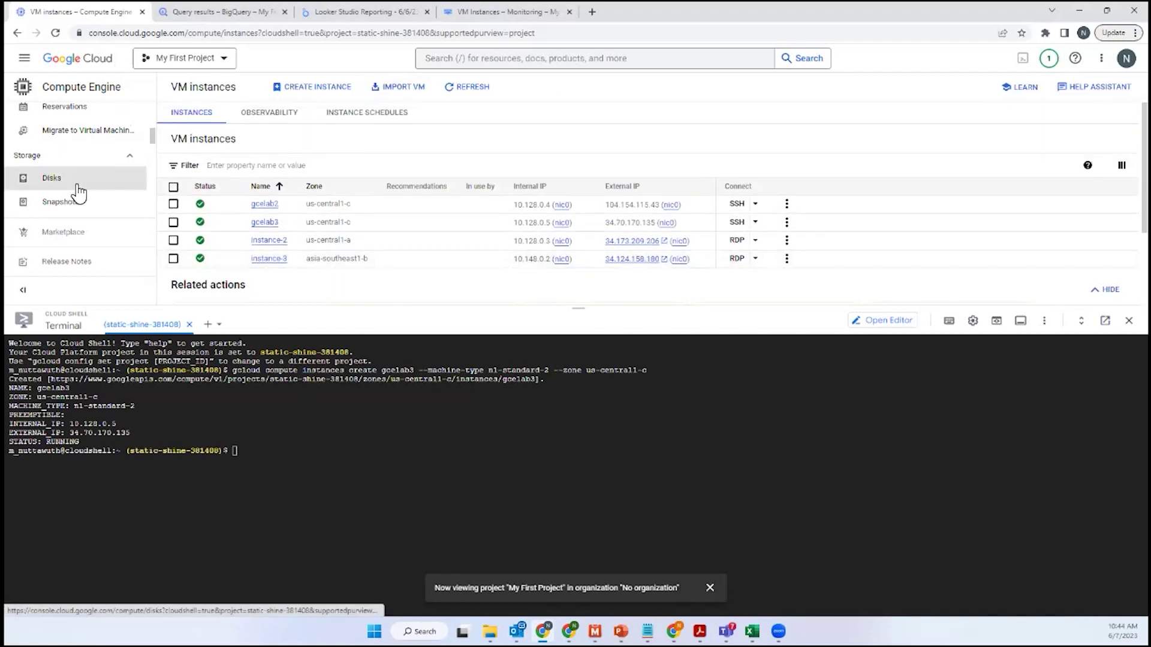
scroll(90, 210, "up", 3)
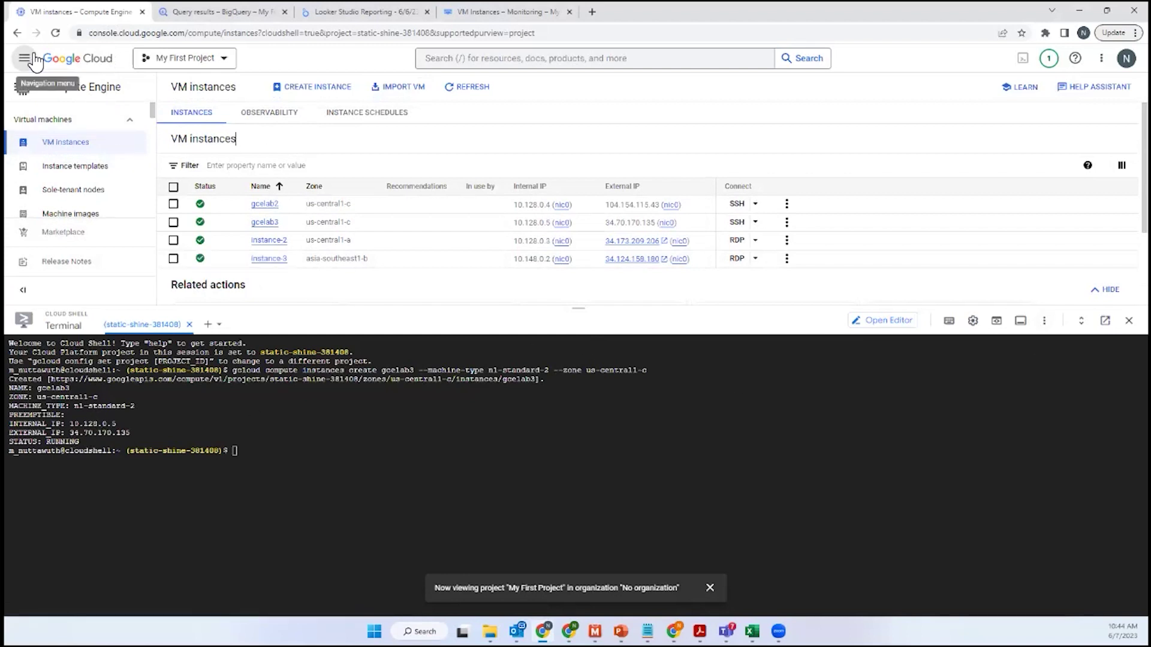
- Open the Google Cloud welcome page and shrink the Cloud Shell terminal to reveal the quick access products
left_click(193, 14)
left_click(84, 12)
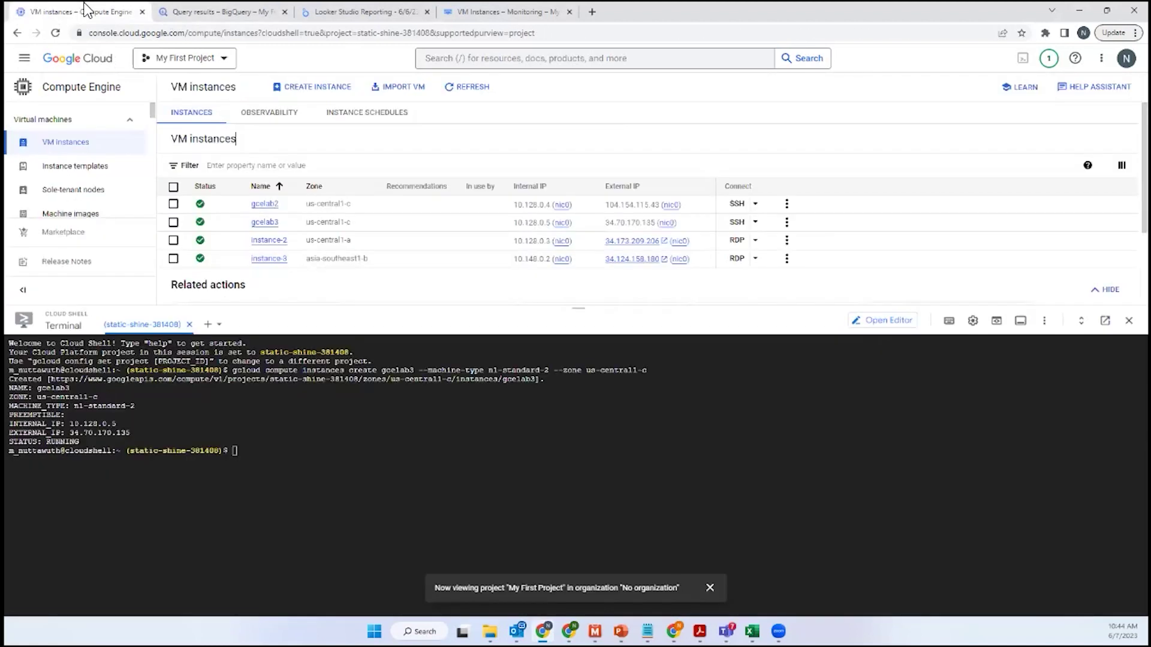
left_click(72, 62)
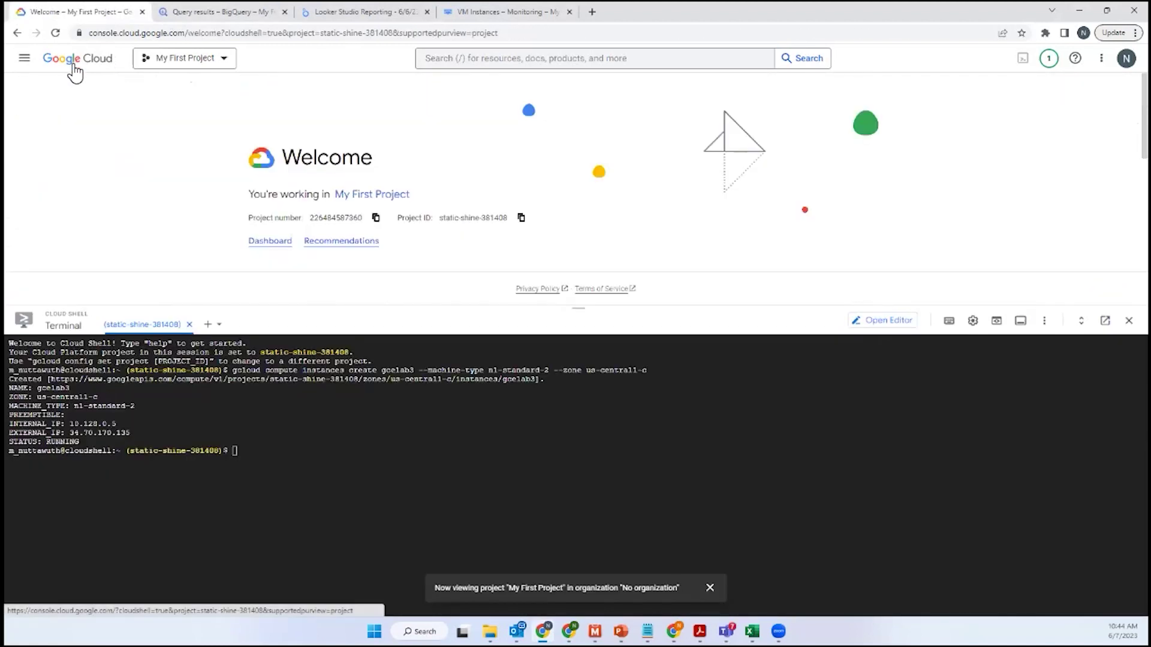
left_click_drag(579, 308, 559, 573)
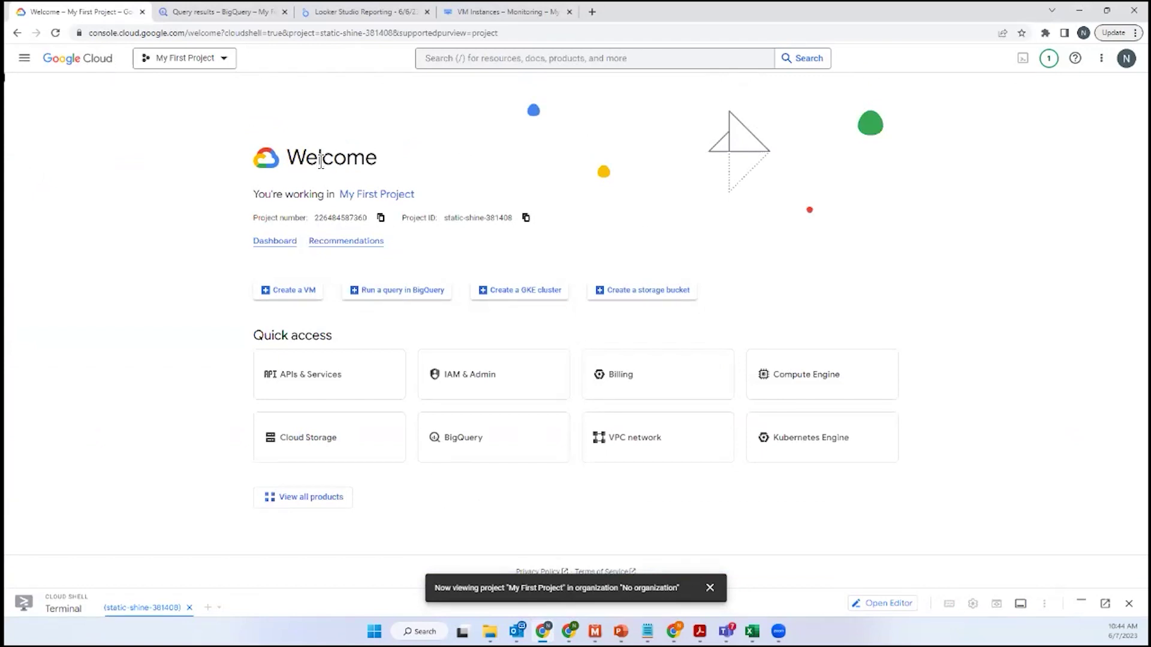
- Open BigQuery and examine the options for adding data from Google Cloud Storage, Google Drive and a local file
left_click(478, 445)
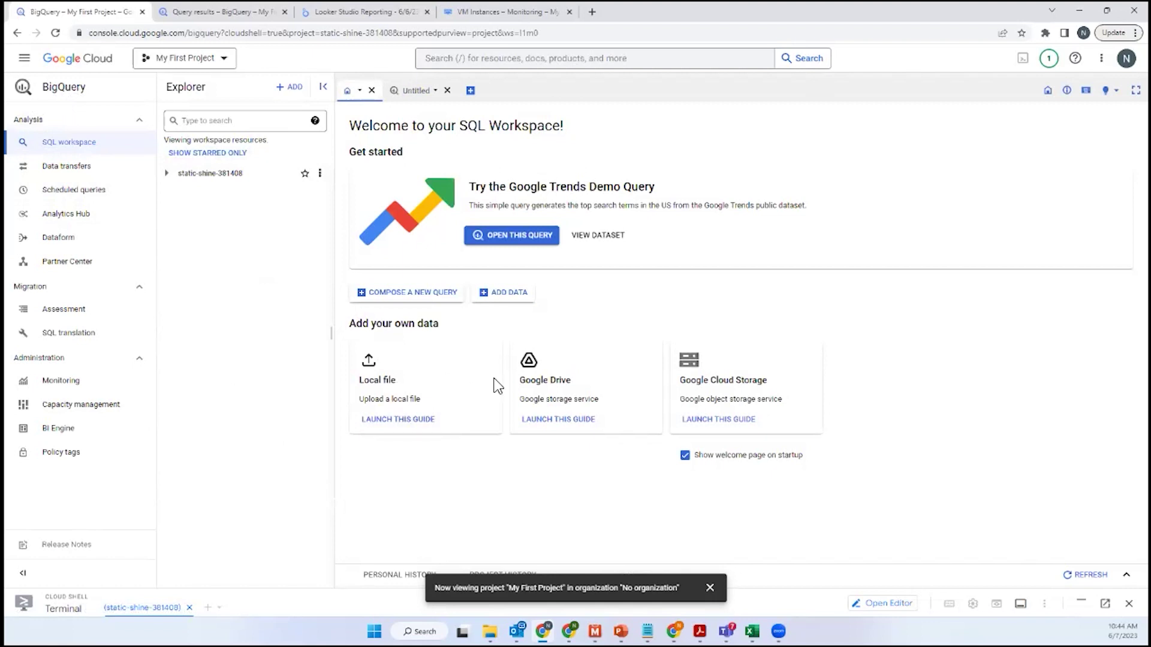
left_click_drag(681, 381, 762, 381)
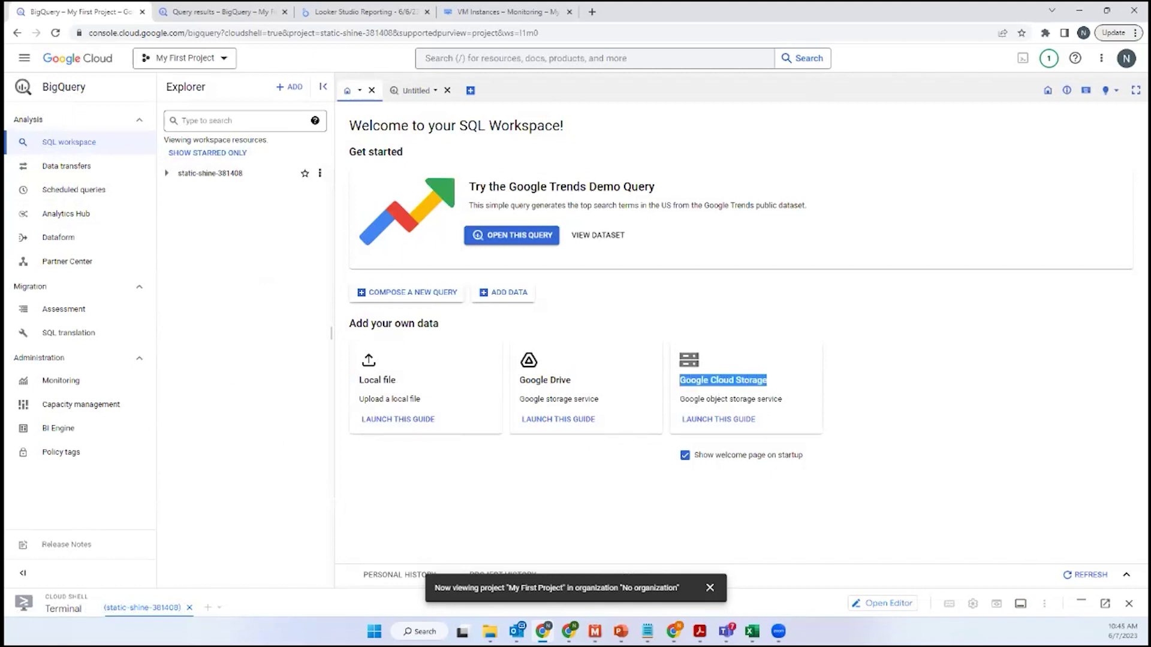
left_click_drag(519, 382, 586, 388)
left_click_drag(365, 381, 419, 390)
left_click(293, 373)
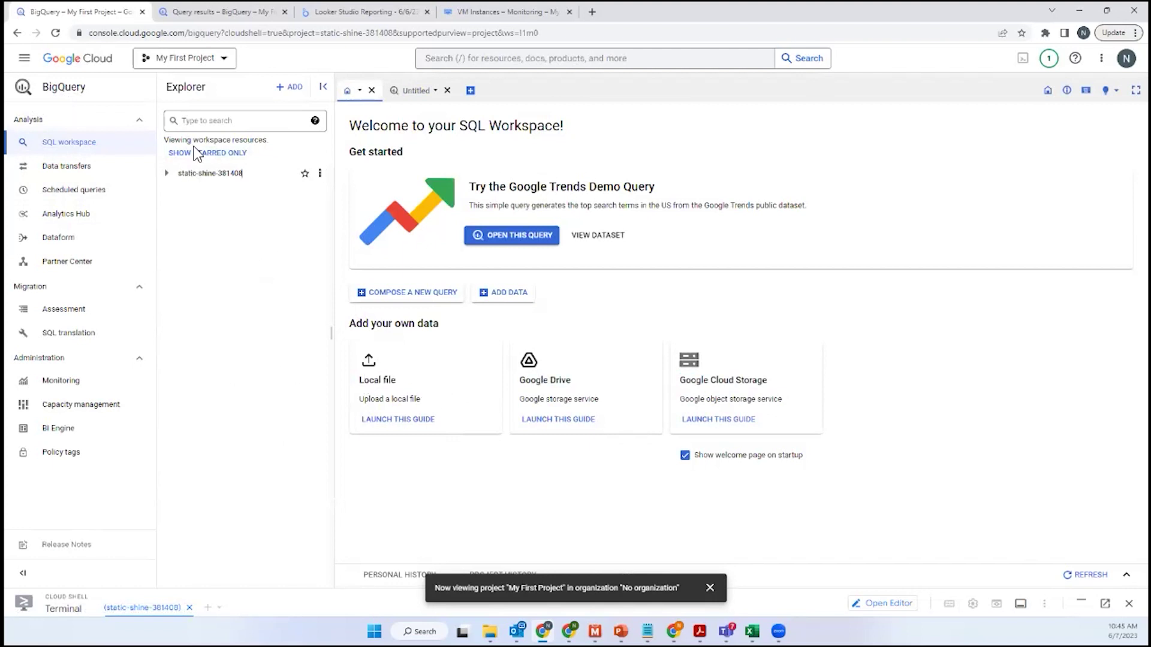
- Search the console for "Covid data" and open the Dataflix COVID Dataset listing from the Marketplace results
left_click(199, 123)
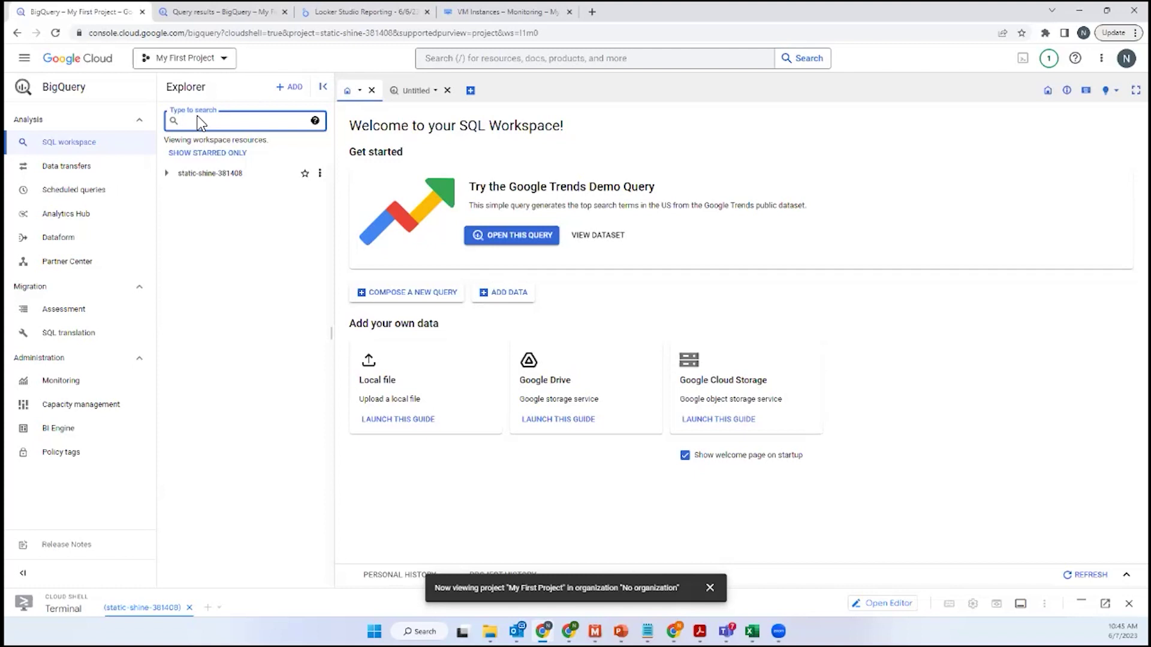
type("s")
left_click(579, 65)
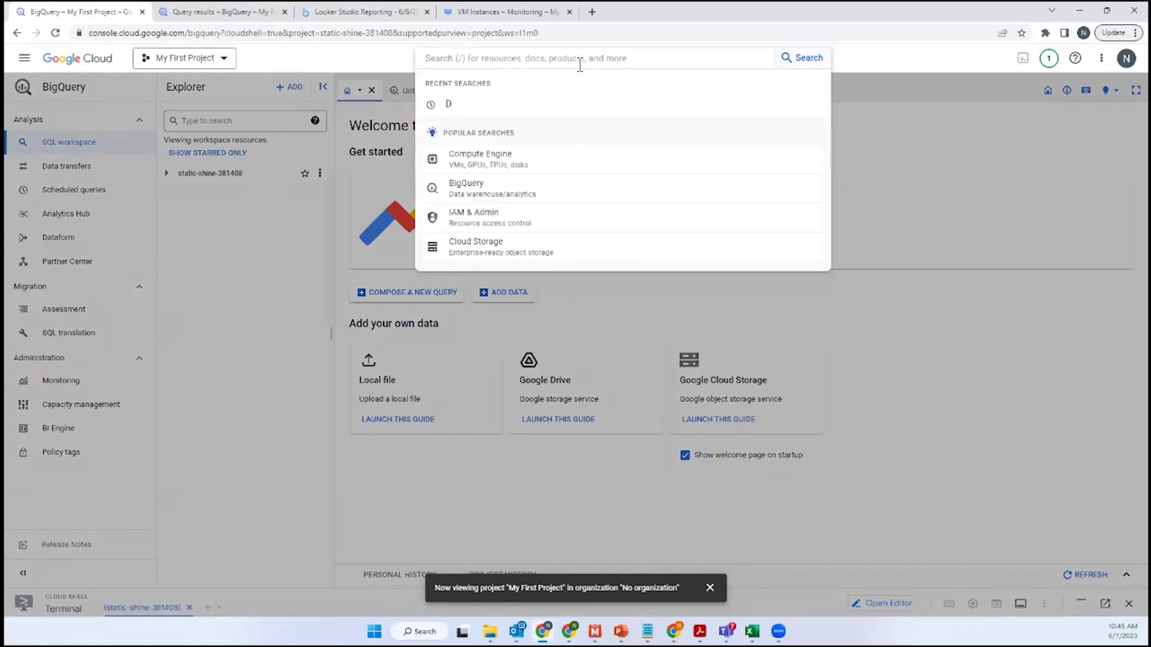
type("Covid")
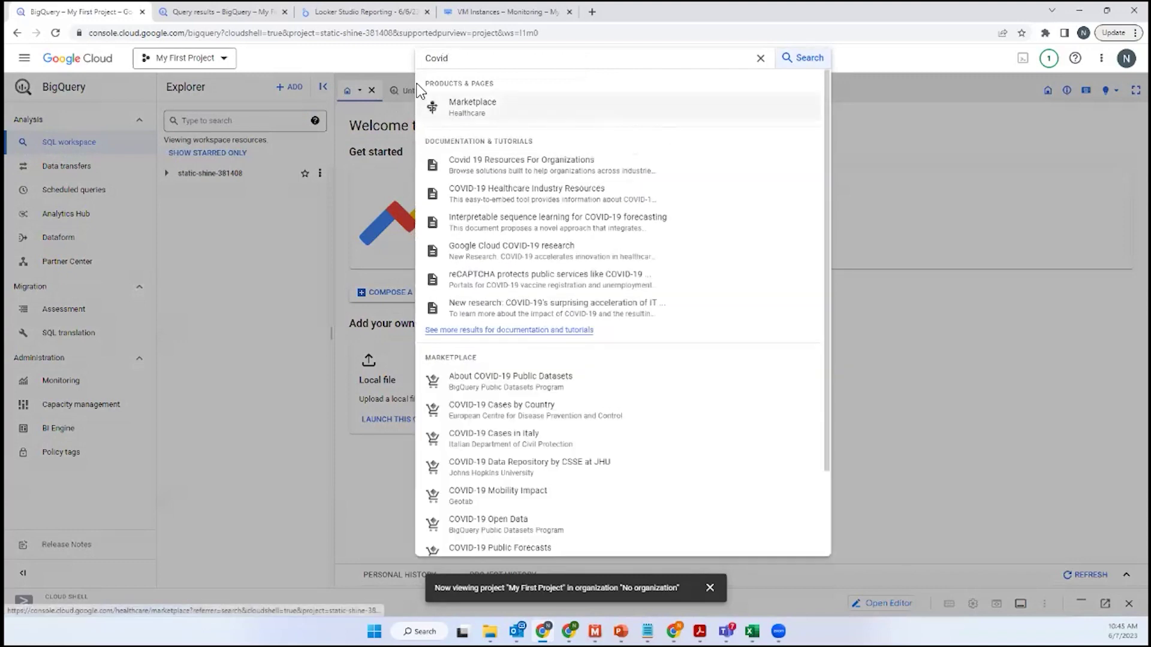
type(" d")
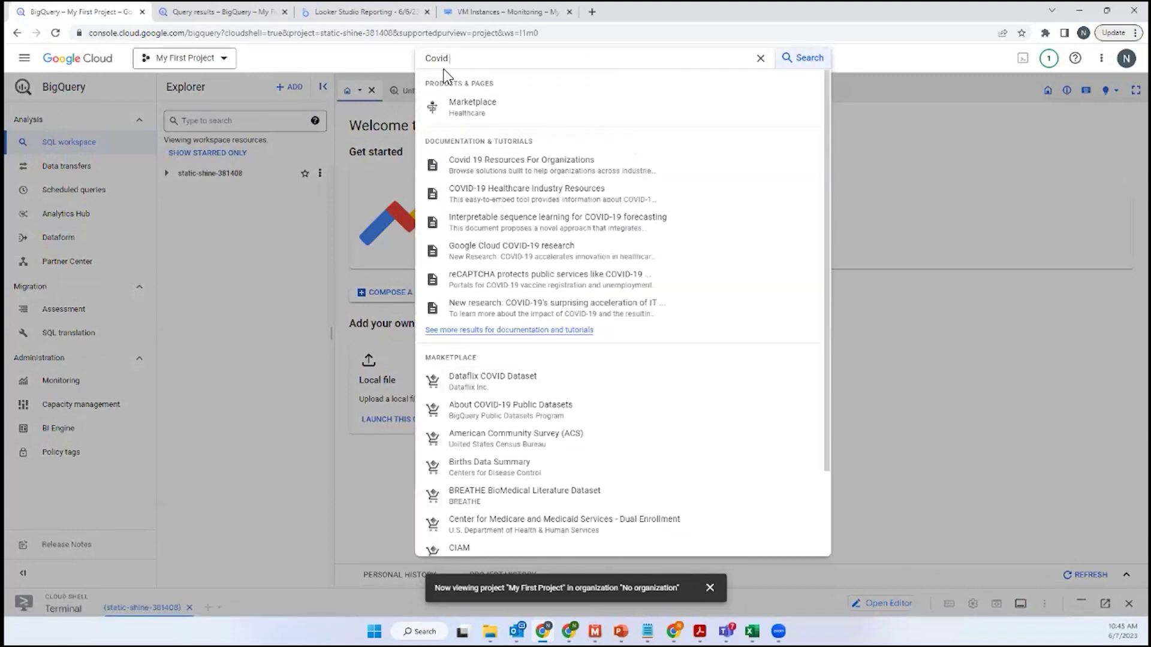
type("ata")
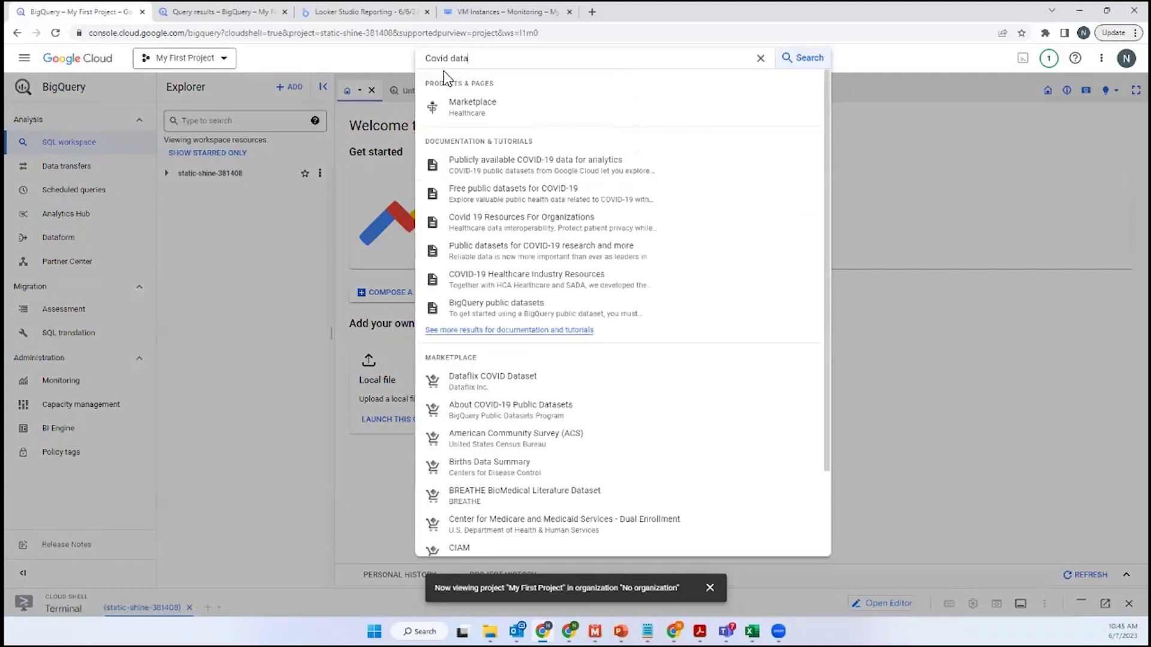
scroll(598, 323, "down", 2)
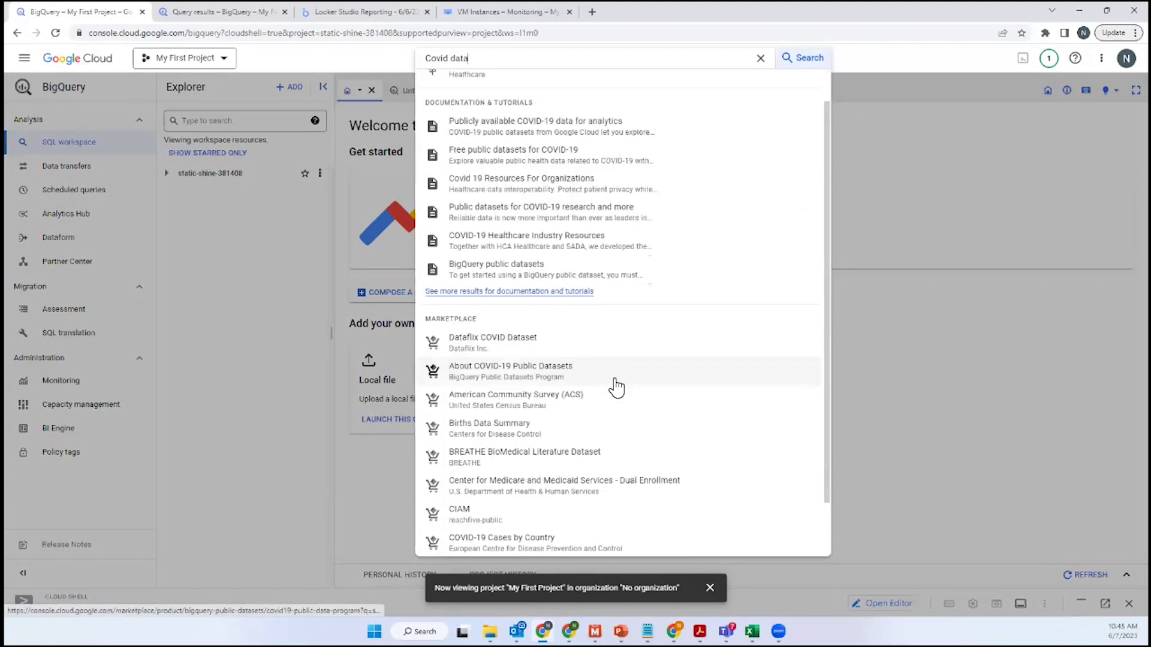
left_click(599, 327)
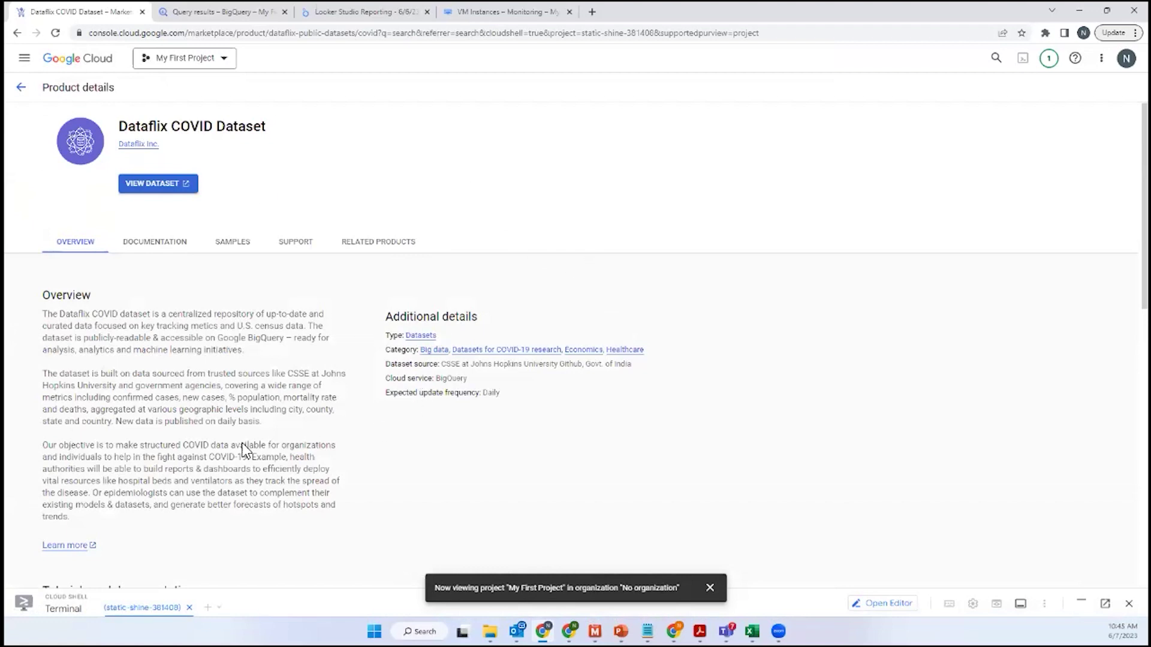
- Skim the Dataflix COVID Dataset product details and open the dataset in BigQuery
scroll(210, 353, "down", 3)
scroll(211, 316, "up", 3)
left_click(148, 185)
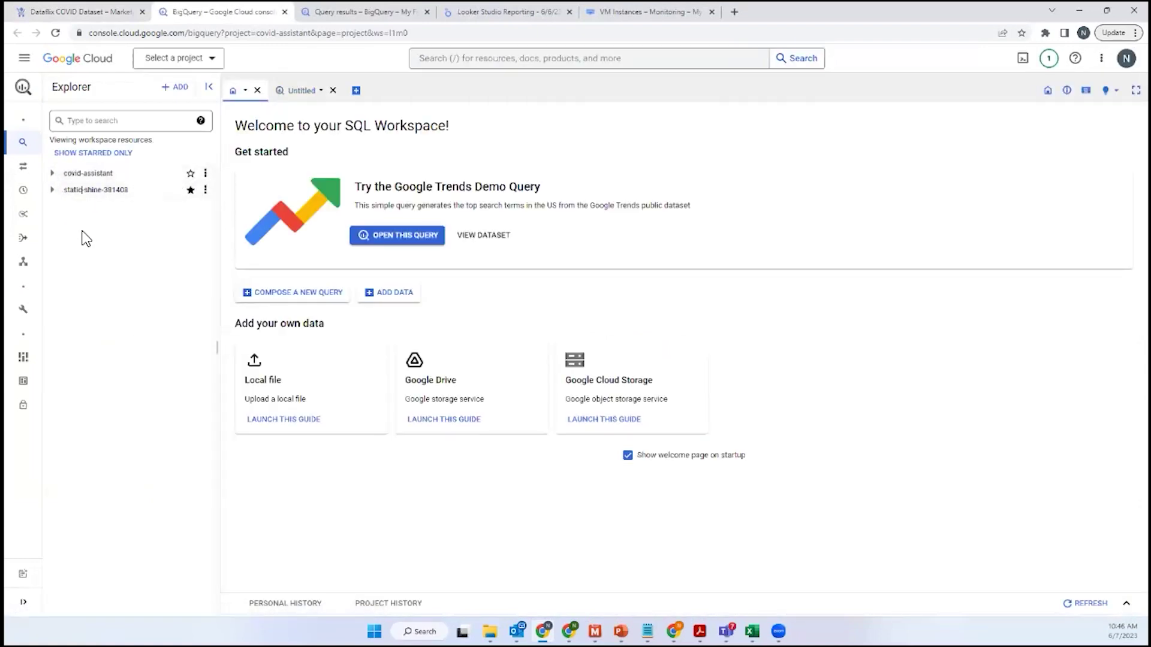
- Expand the covid-assistant and static-shine projects and open the covid dataset to view its info and tables, collapsing its table list
left_click(53, 173)
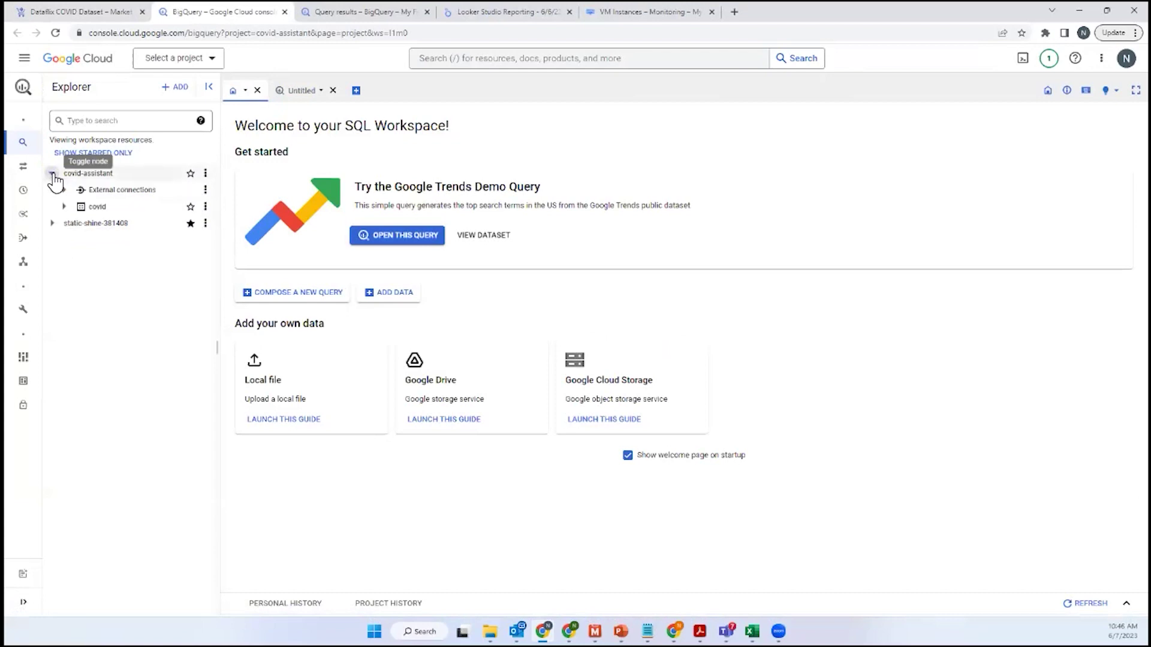
left_click(55, 223)
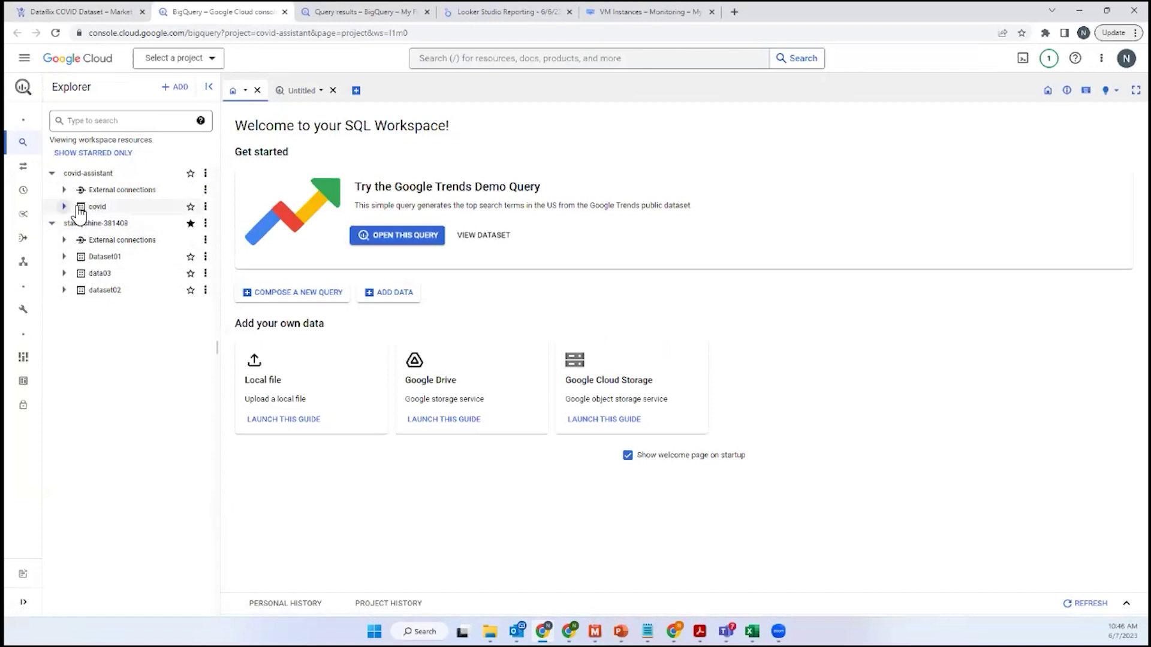
left_click(115, 209)
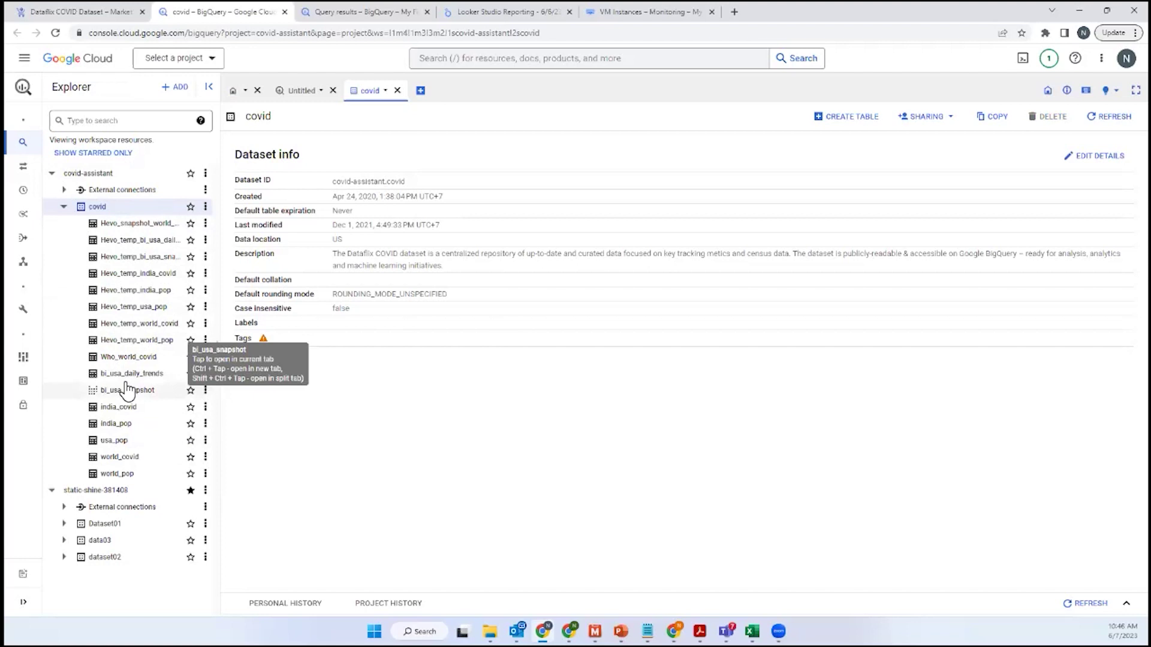
left_click(64, 206)
- Collapse both projects in the Explorer, and re-expand covid-assistant and its covid dataset to list the tables
mouse_move(52, 185)
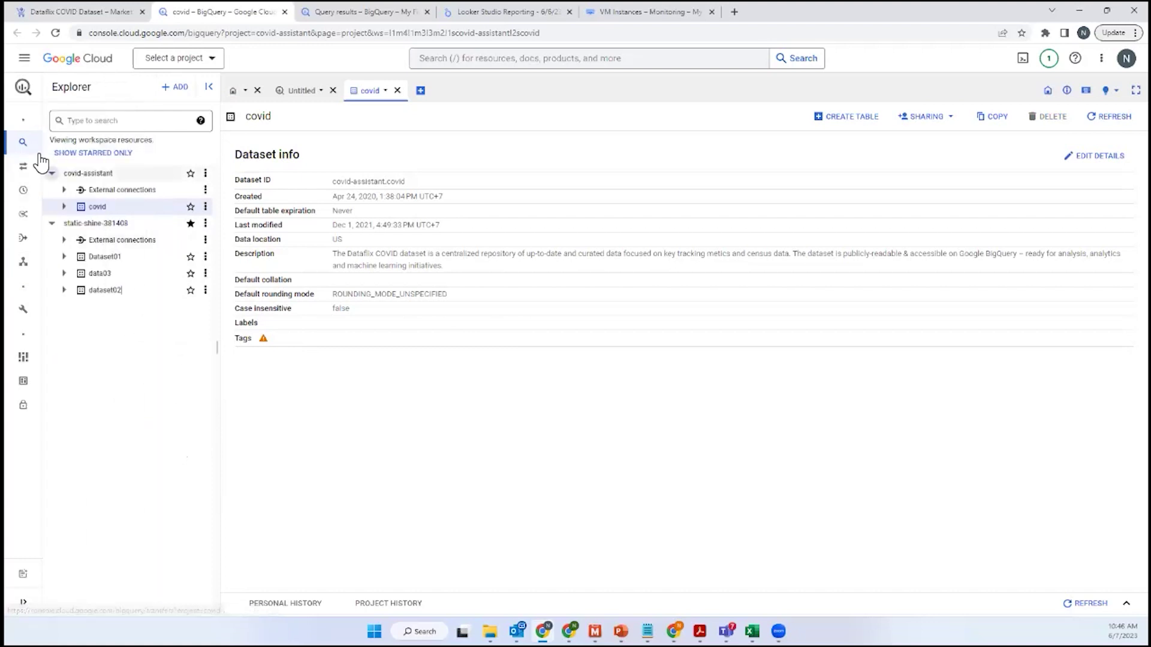
left_click(21, 142)
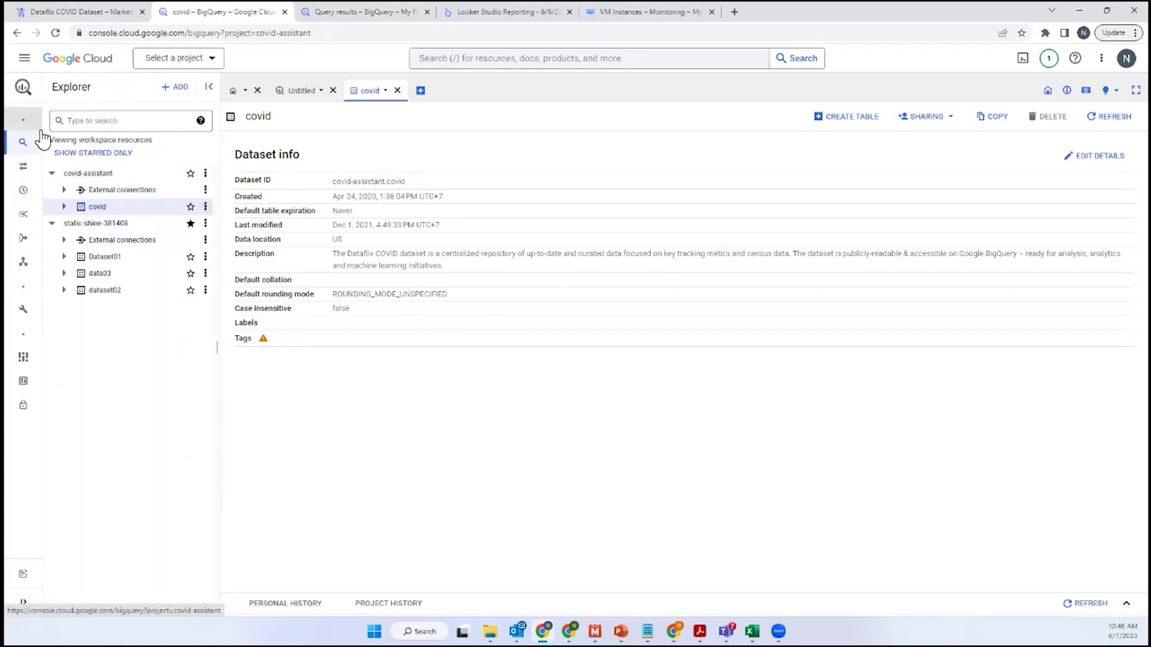
left_click(52, 173)
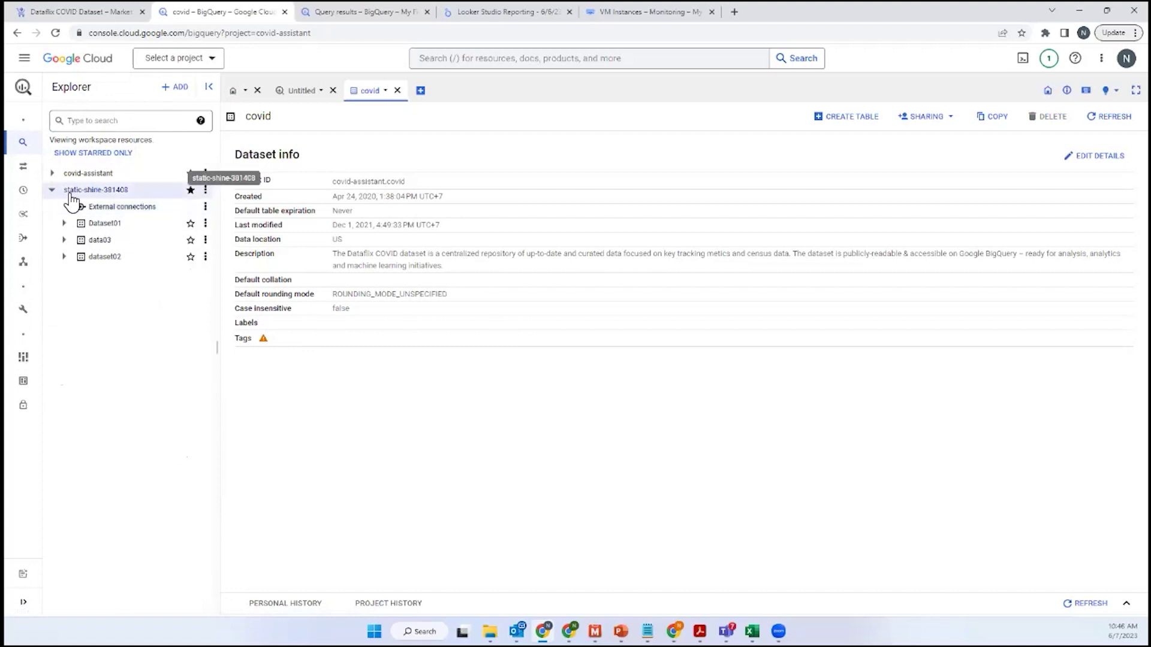
left_click(53, 190)
left_click(52, 173)
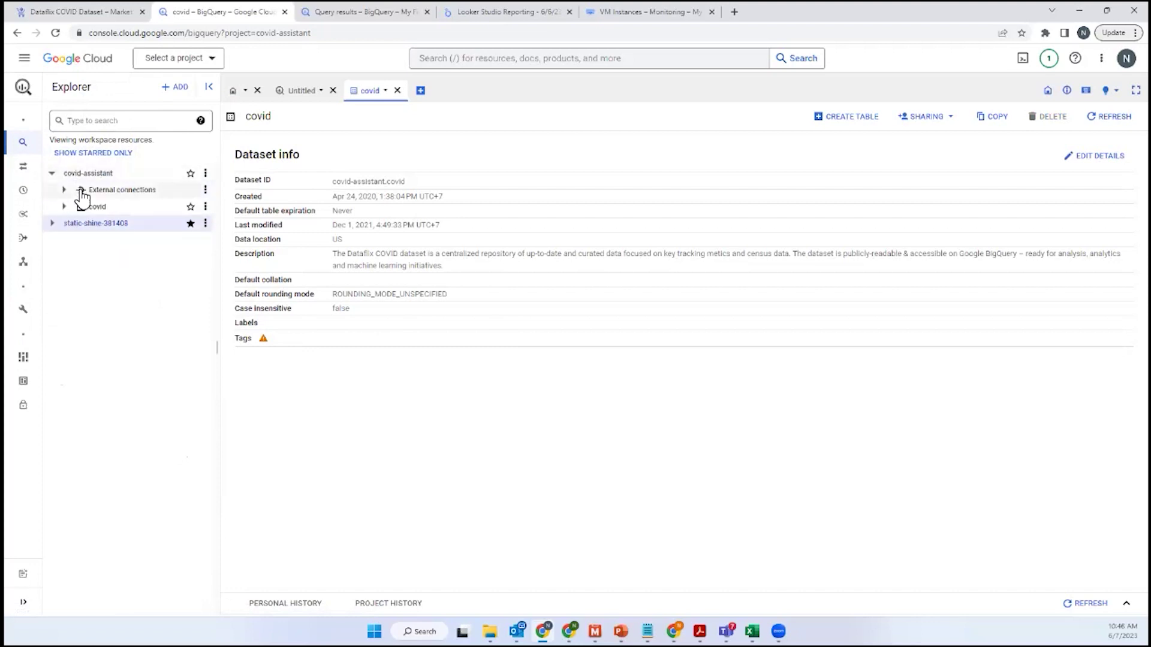
left_click(64, 206)
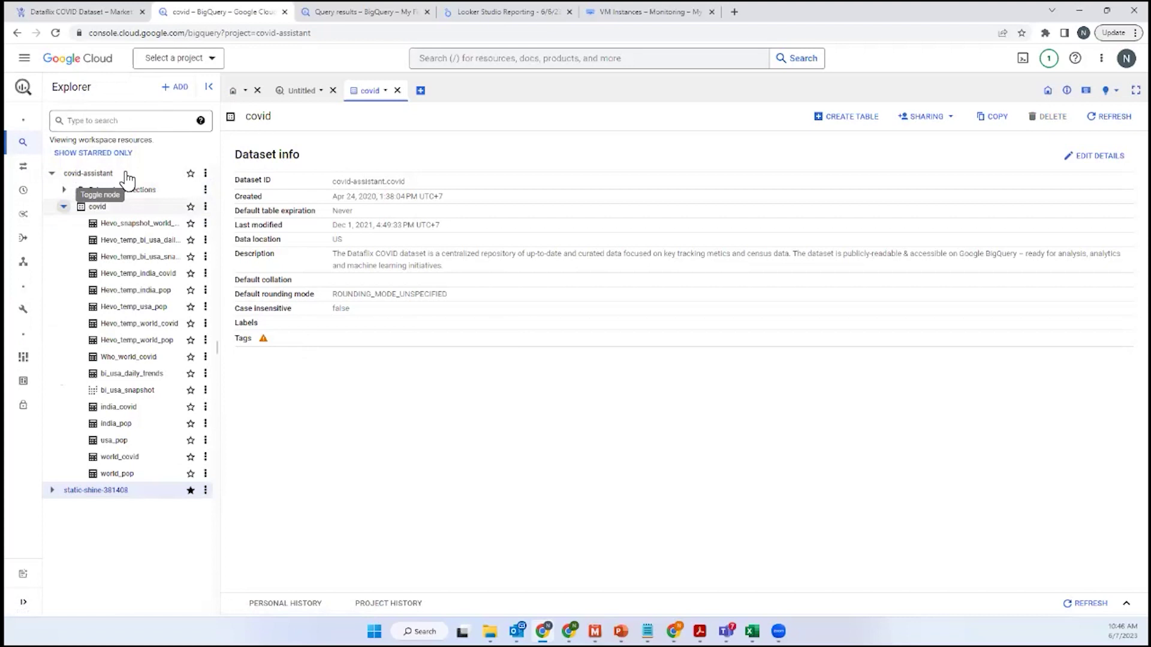
left_click(301, 99)
left_click(370, 100)
left_click(326, 100)
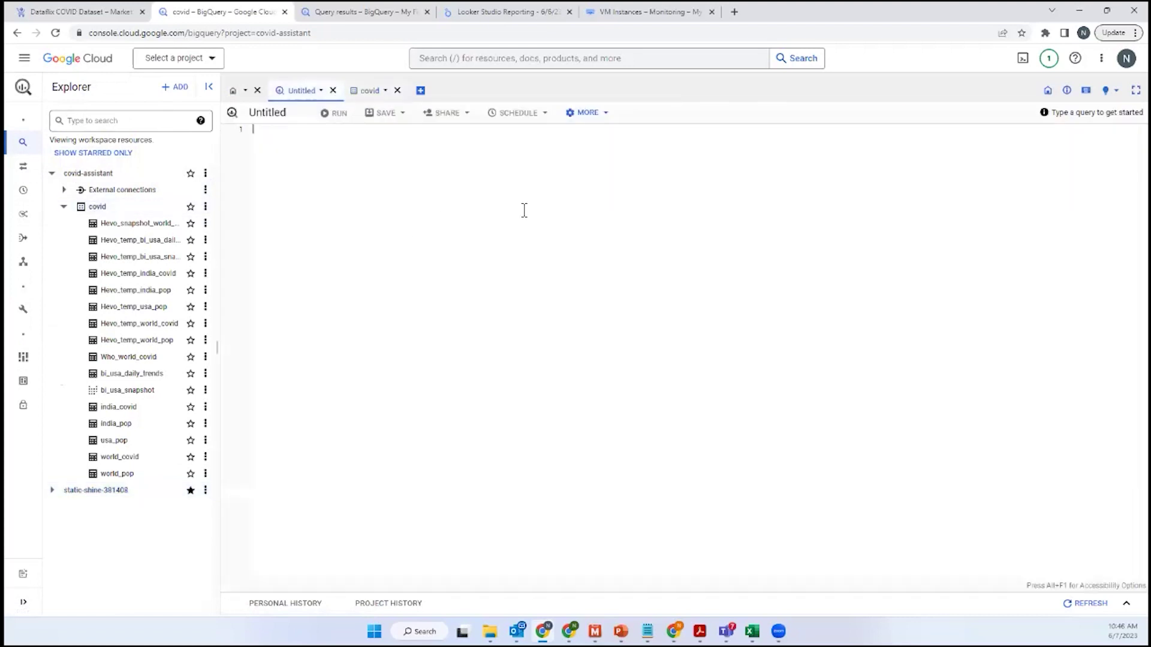
type("se")
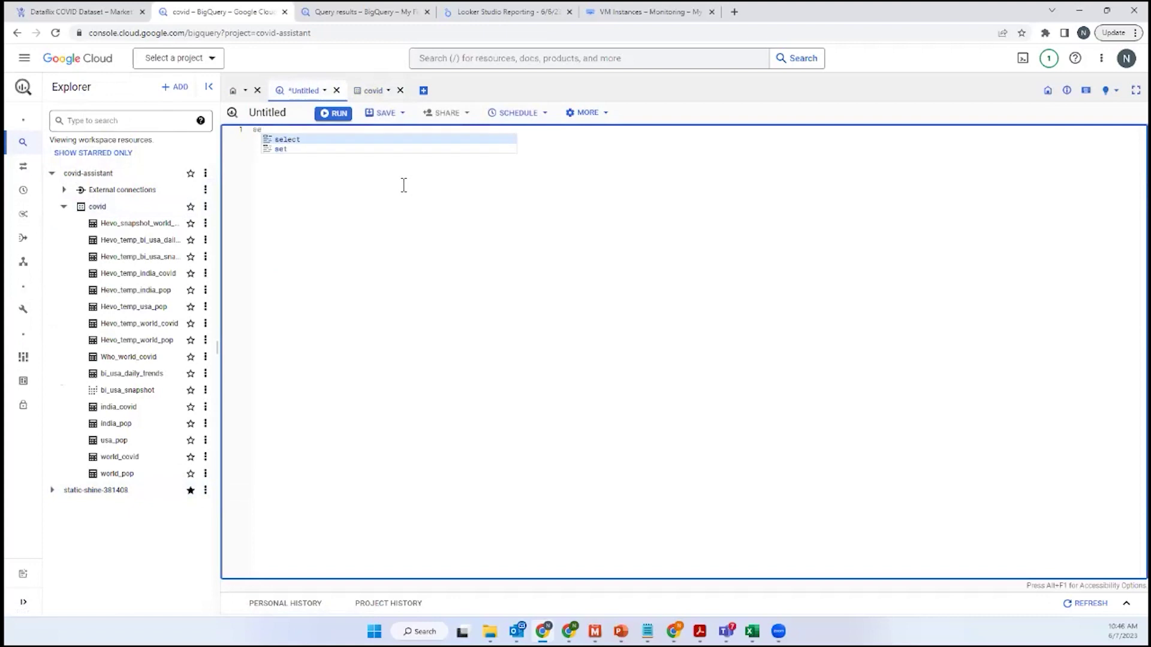
key("Return")
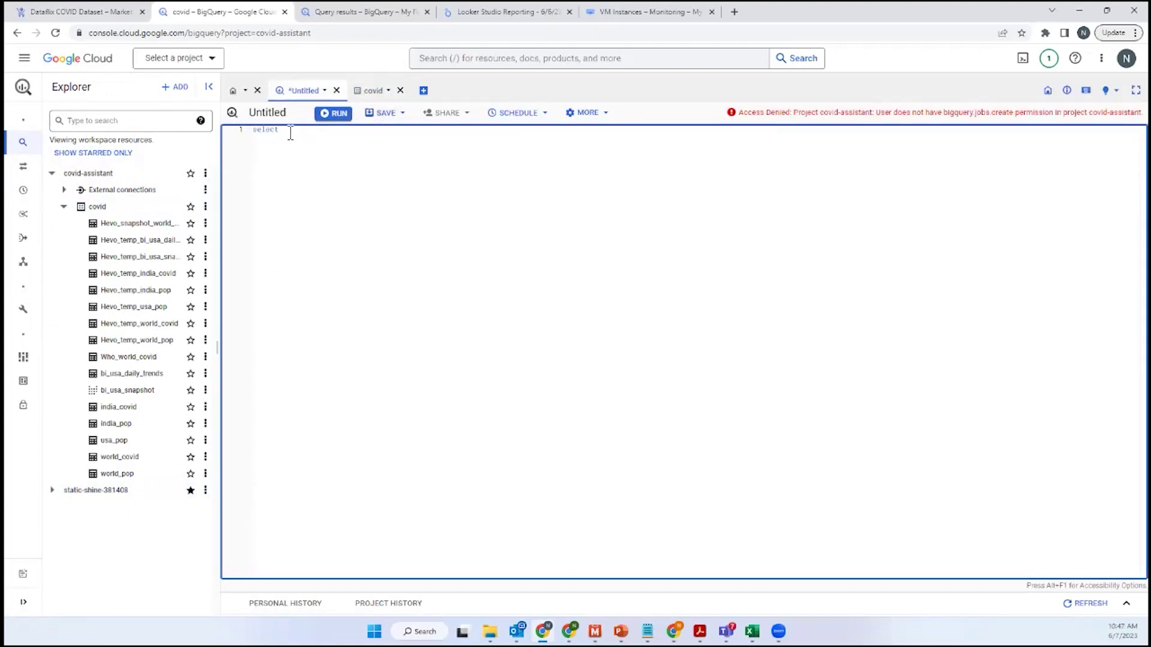
left_click(240, 129)
key("BackSpace")
key("BackSpace")
key("BackSpace")
key("BackSpace")
key("BackSpace")
key("BackSpace")
key("BackSpace")
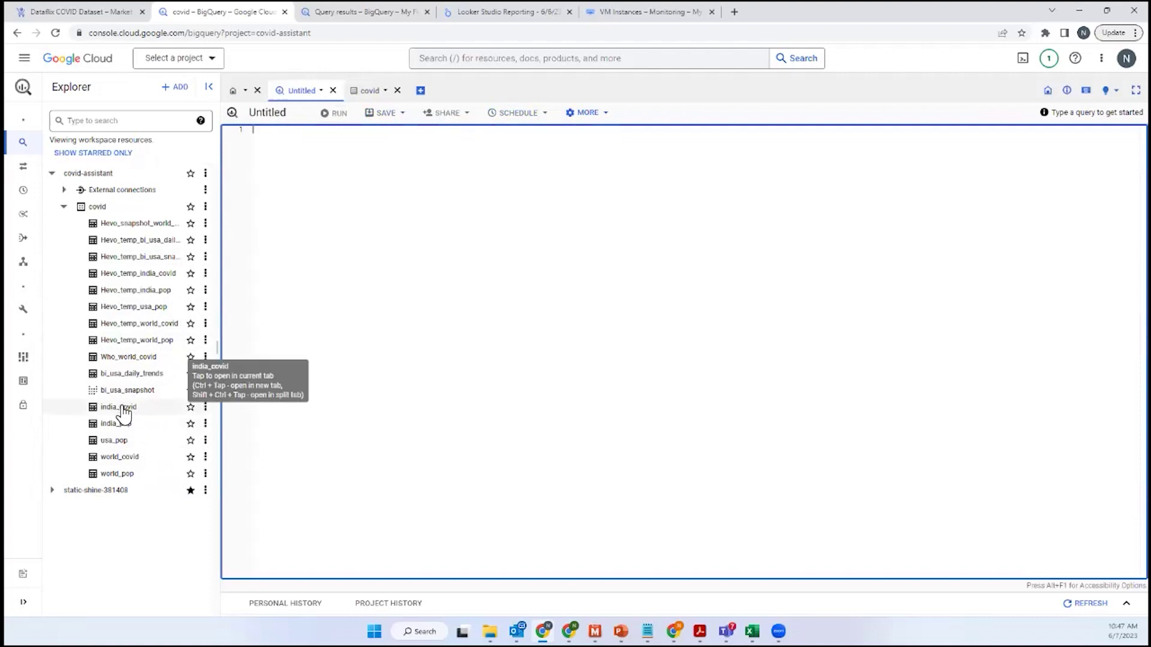
- Select all schema fields of the india_covid table and create a query on the table in a new tab
left_click(124, 411)
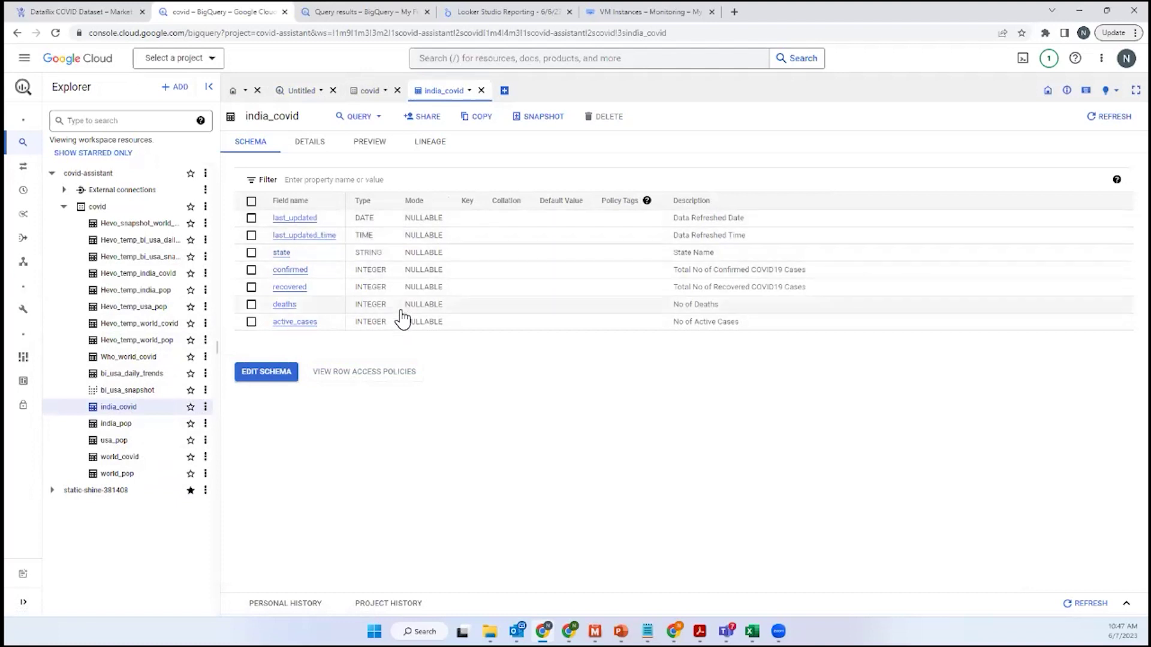
left_click(364, 372)
left_click(251, 201)
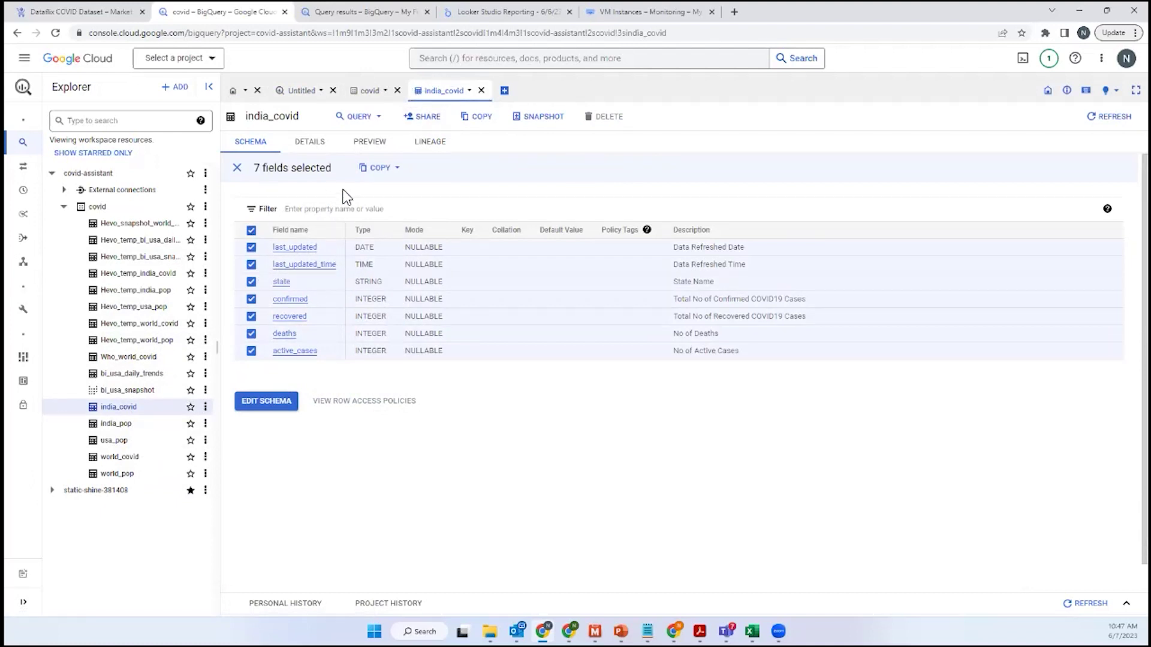
left_click(370, 118)
left_click(366, 144)
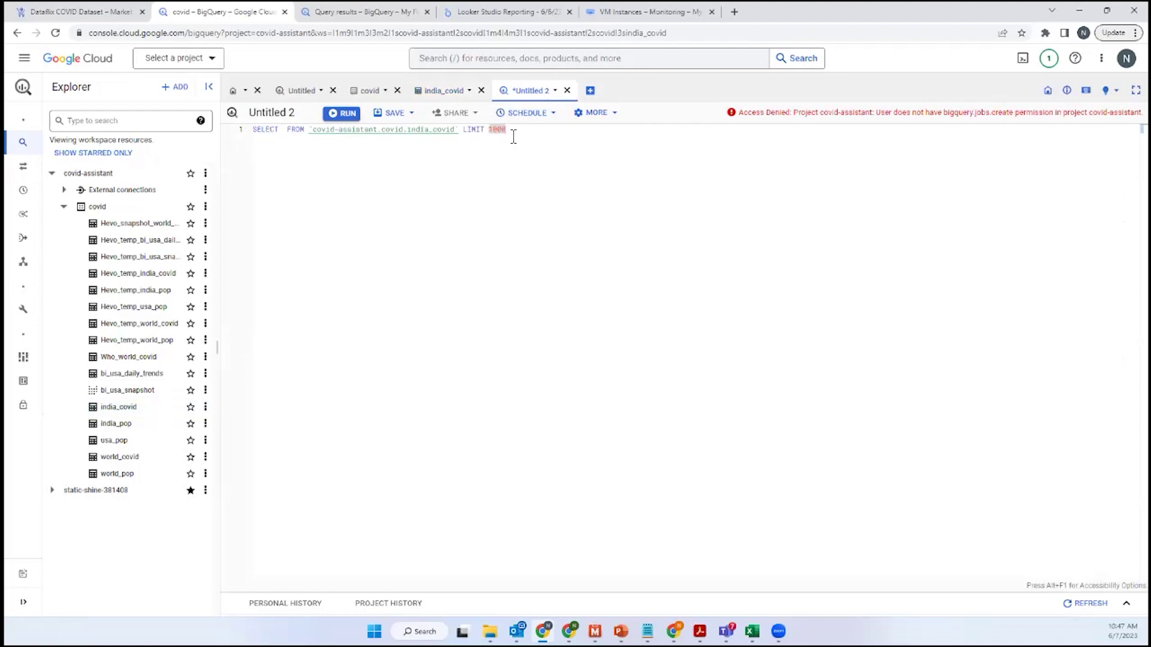
- Complete the india_covid query as SELECT * with LIMIT 1000 and try to run it
left_click(288, 130)
type("*")
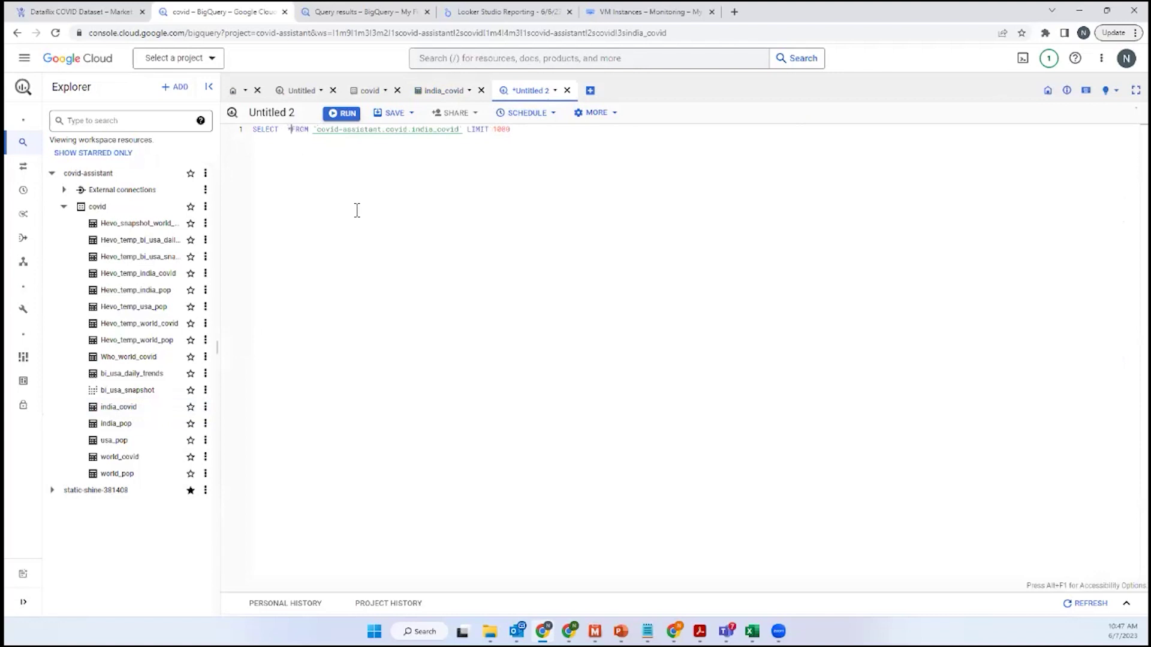
key("ctrl+Return")
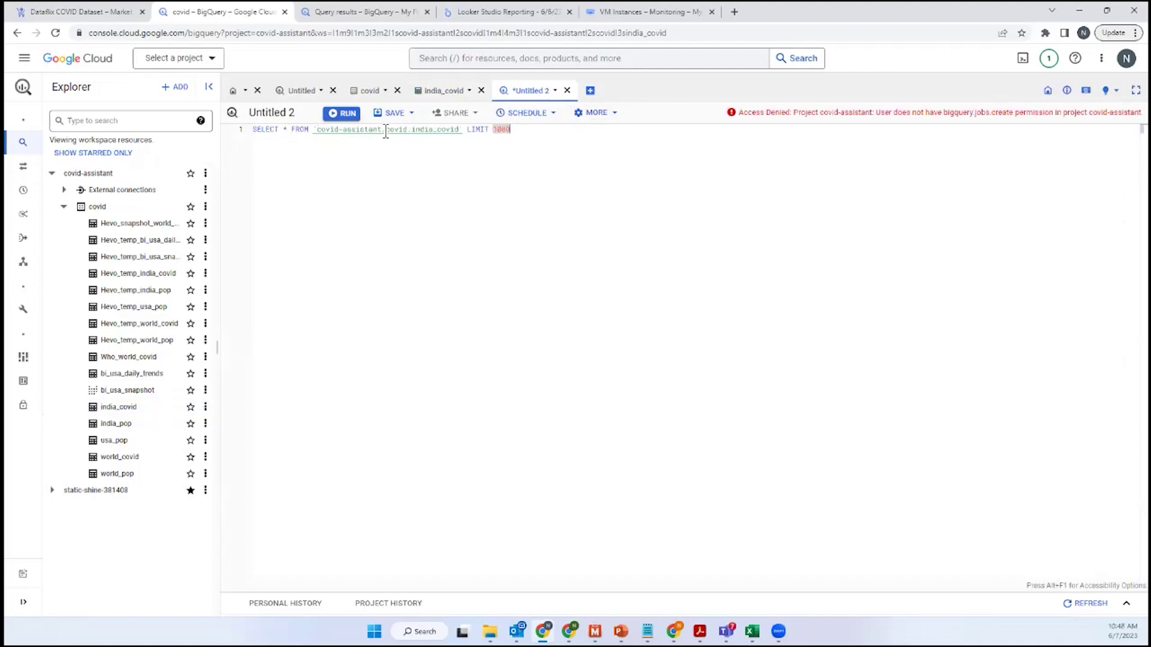
left_click(347, 114)
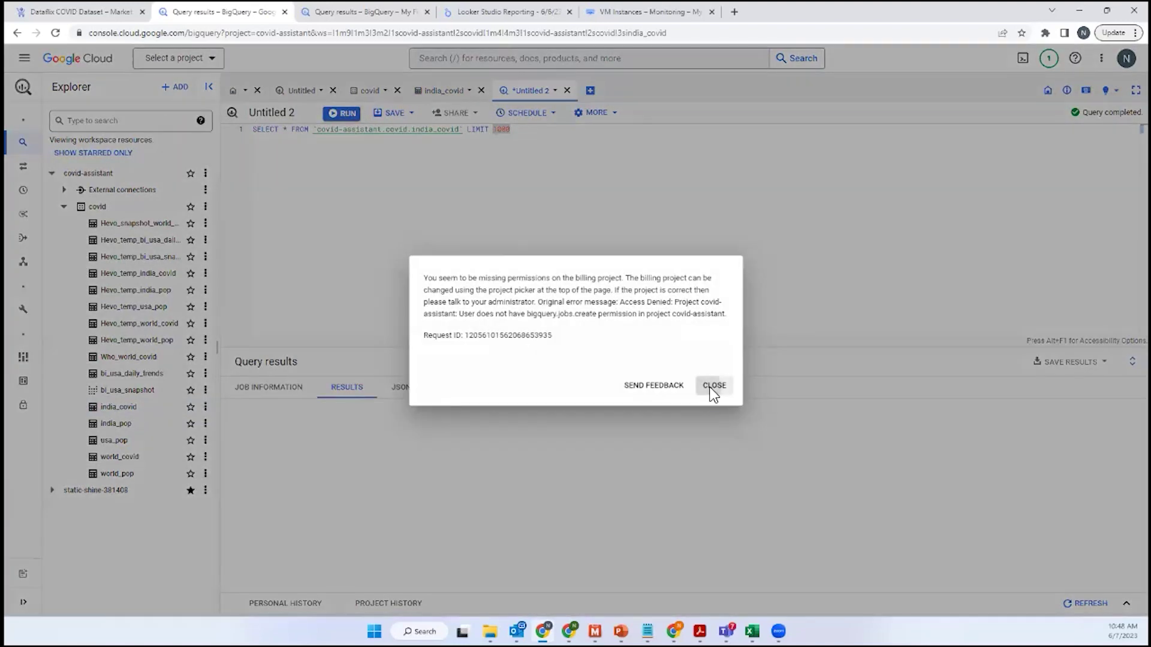
left_click(713, 386)
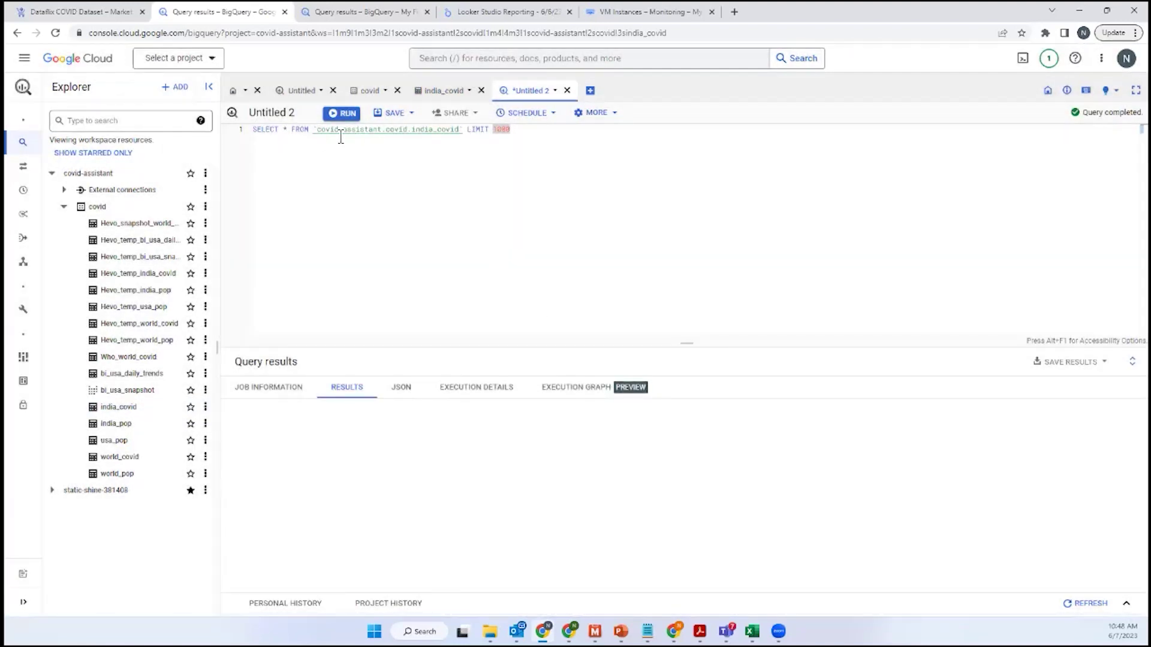
left_click(348, 115)
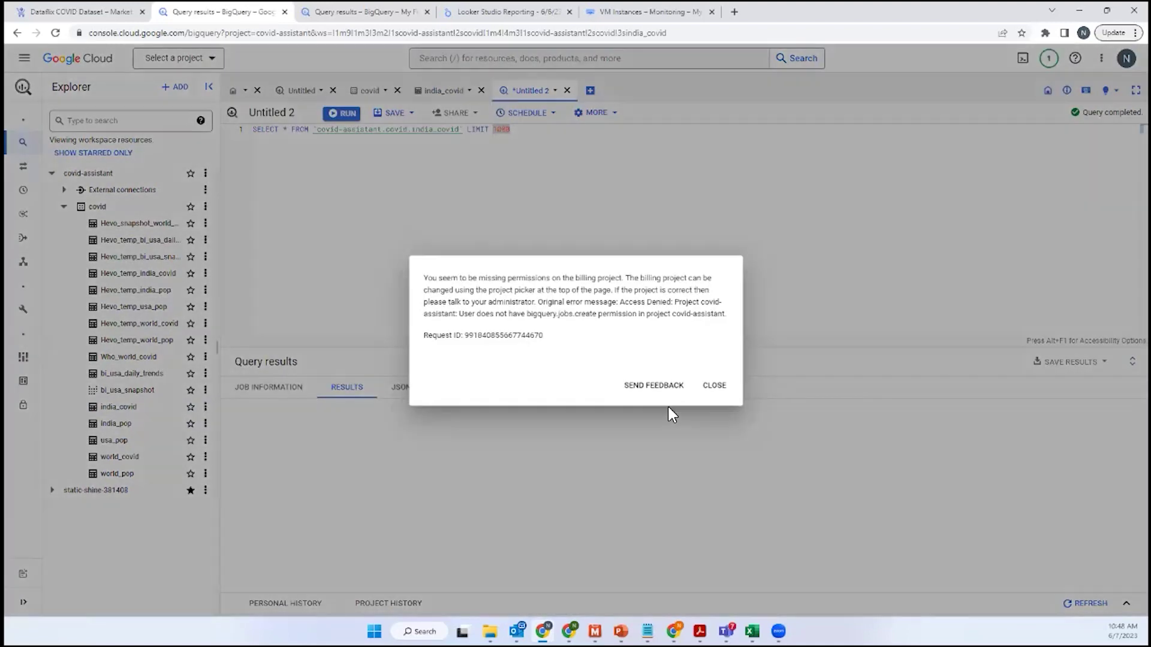
left_click(719, 389)
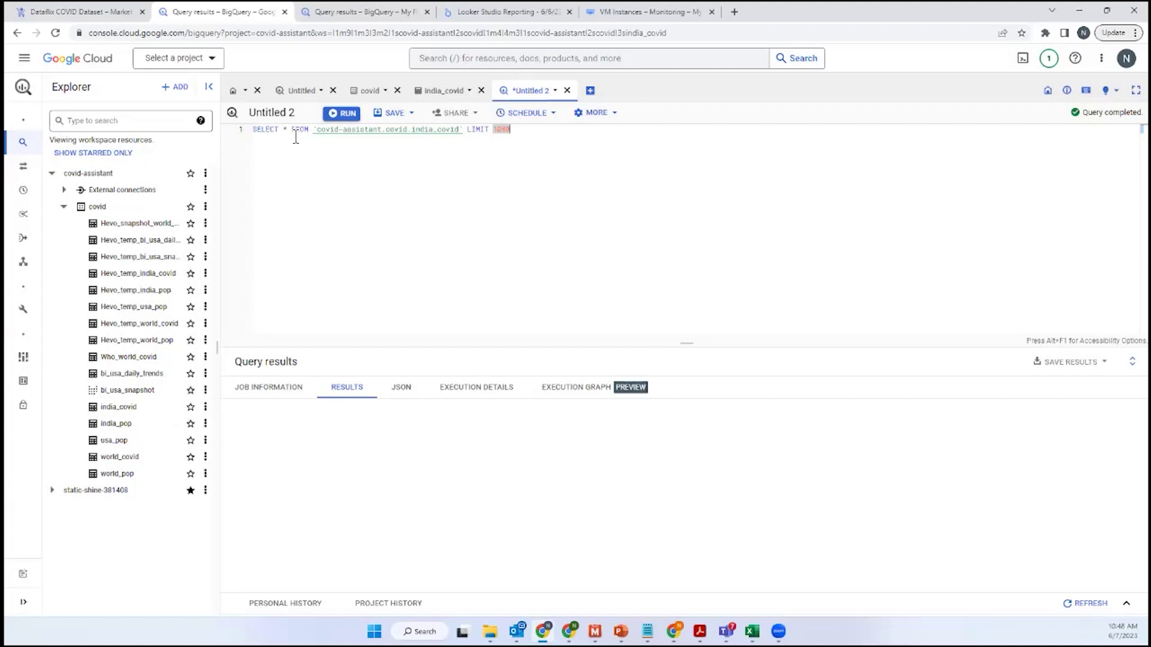
- Rework the spacing and asterisk after SELECT in the india_covid query and try running it again
left_click(295, 137)
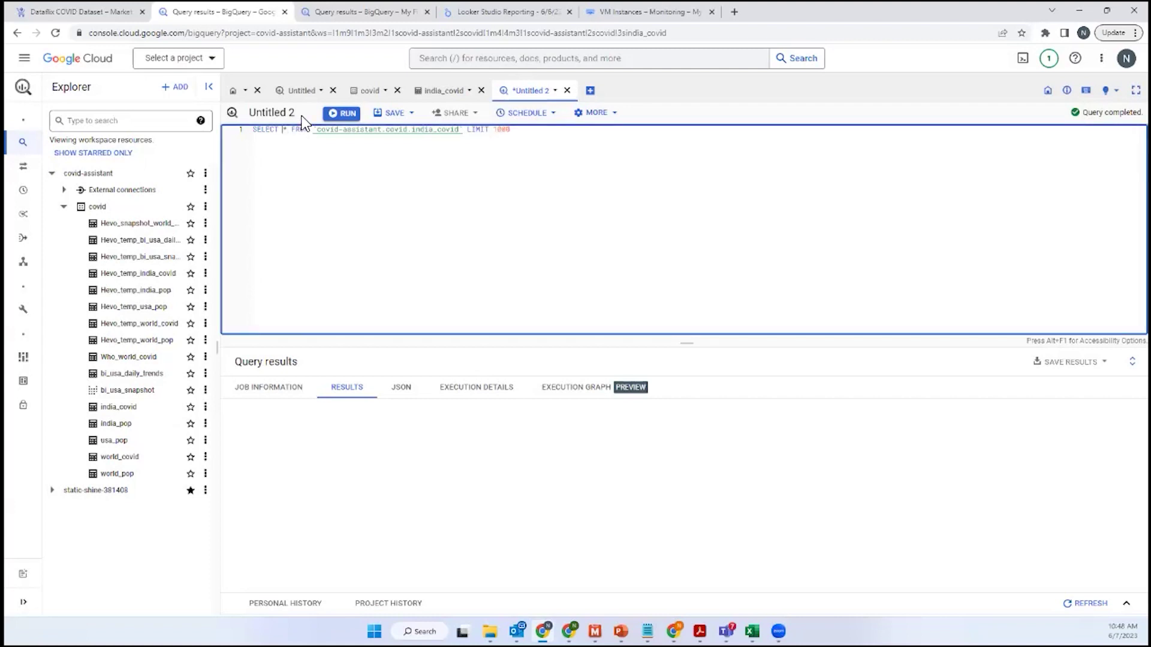
key("BackSpace")
left_click(337, 114)
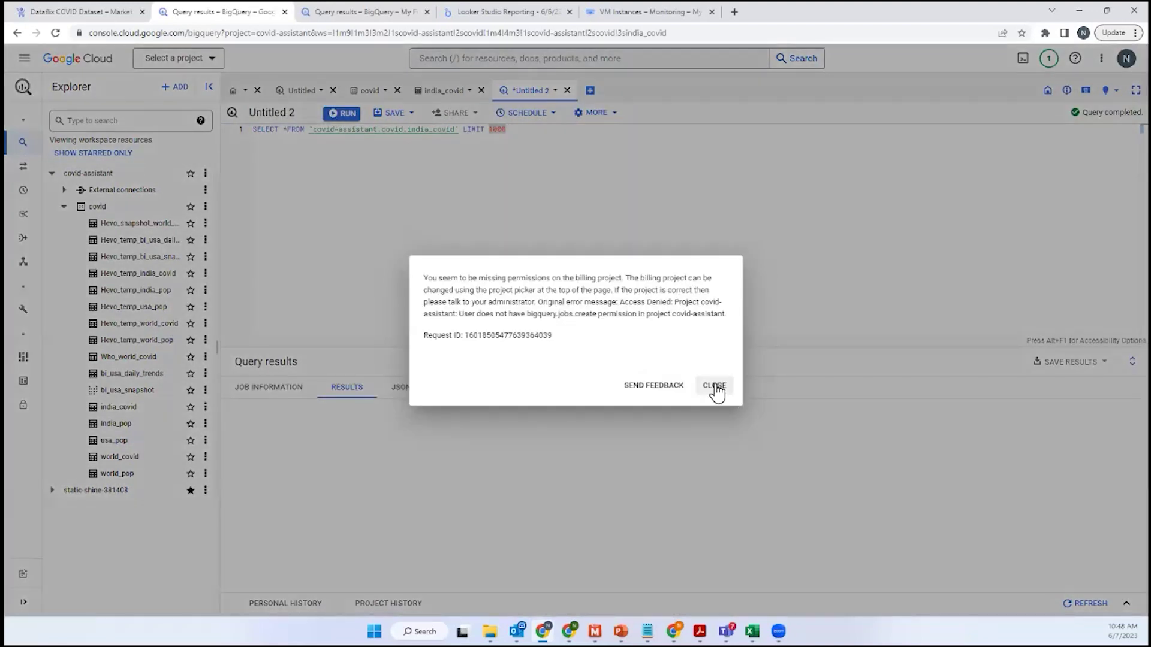
left_click(713, 385)
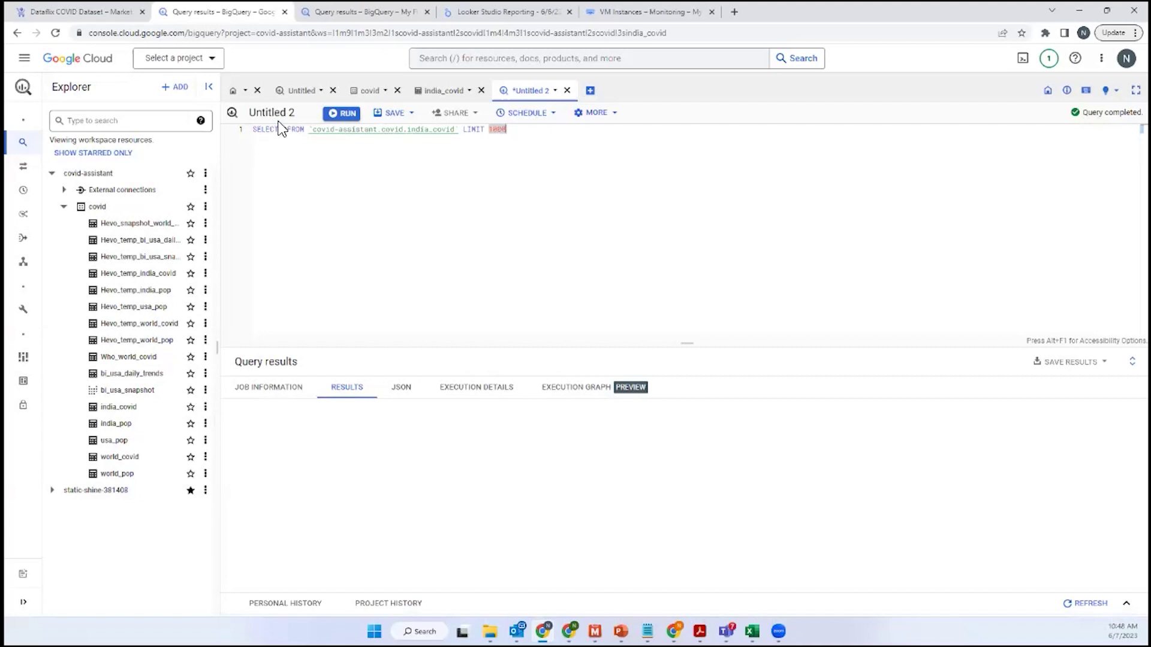
left_click(292, 142)
type("*")
key("BackSpace")
left_click(343, 113)
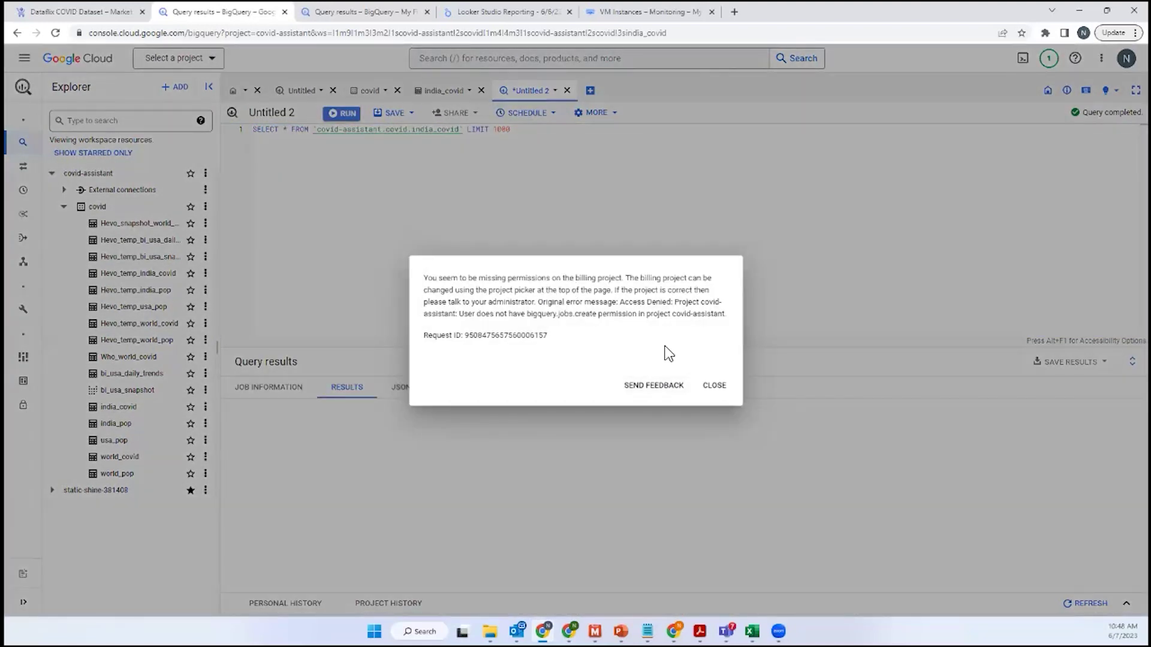
left_click(714, 385)
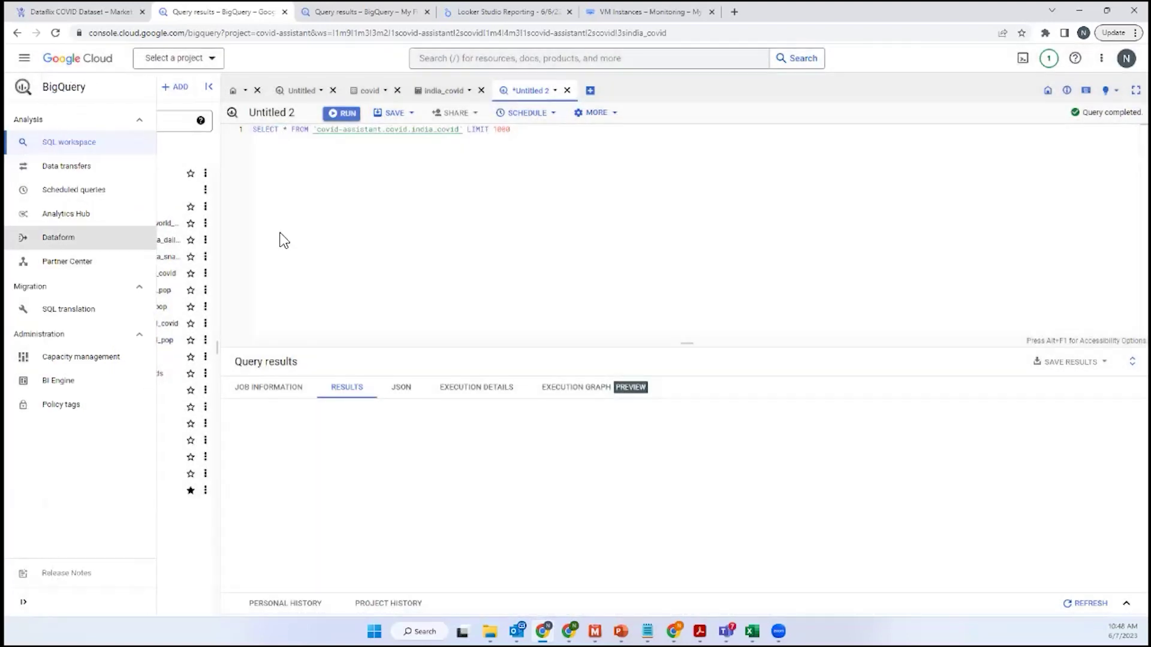
- Browse the static-shine project's data03 tables in the Explorer, open the covid dataset info and list its tables
left_click(64, 206)
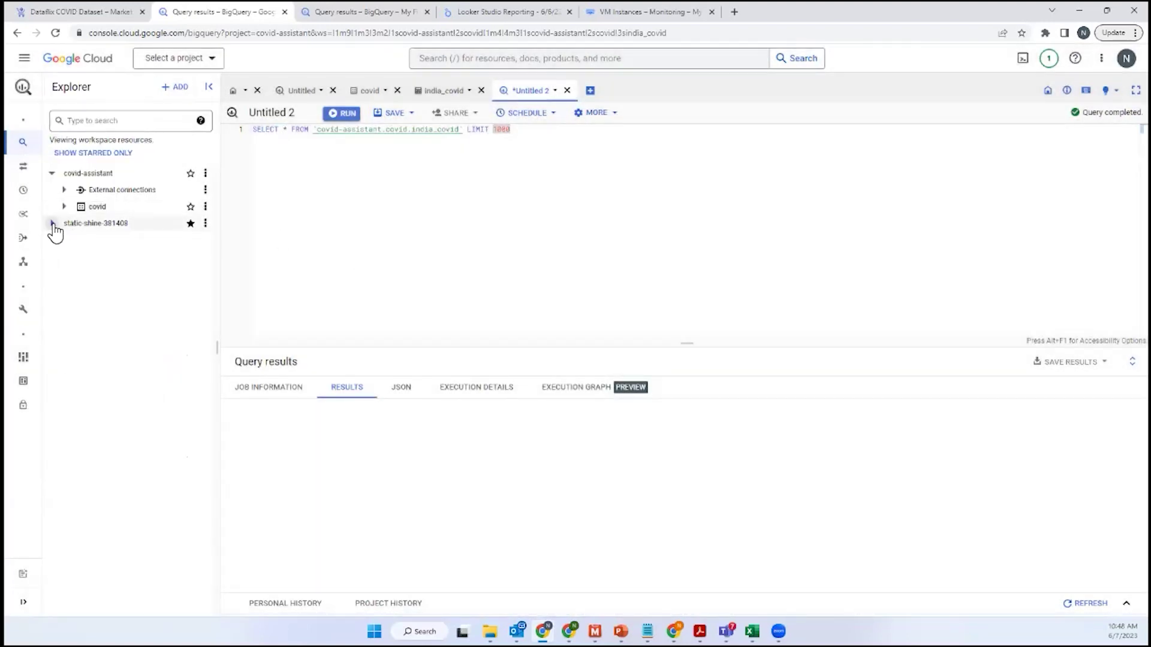
left_click(53, 223)
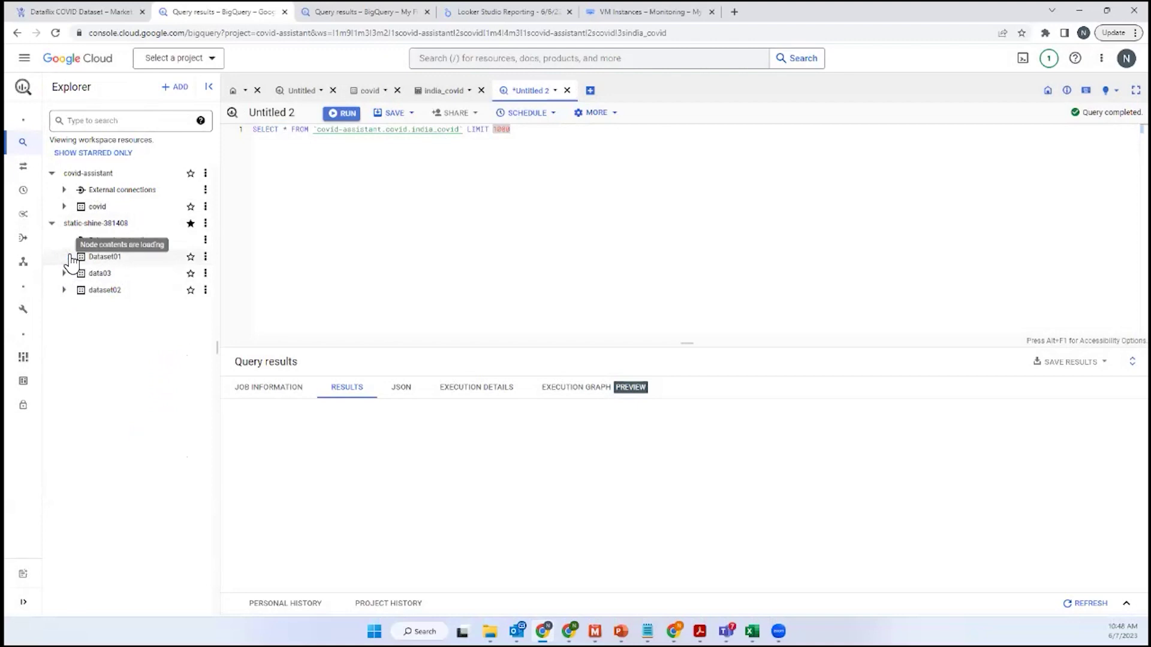
left_click(64, 274)
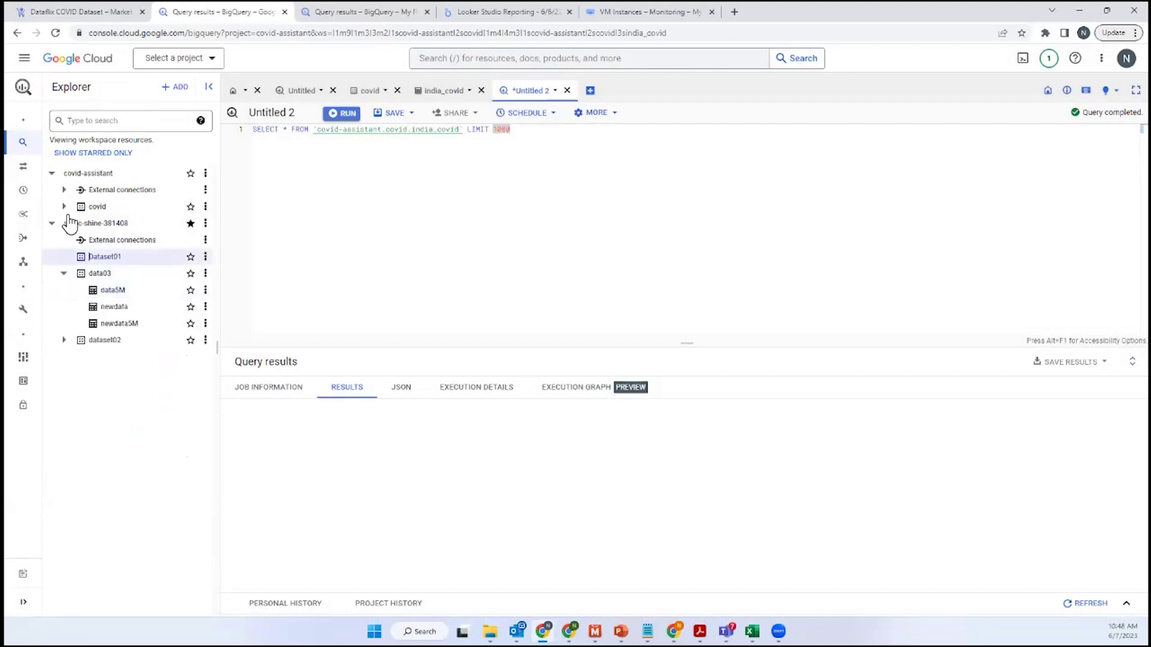
mouse_move(45, 160)
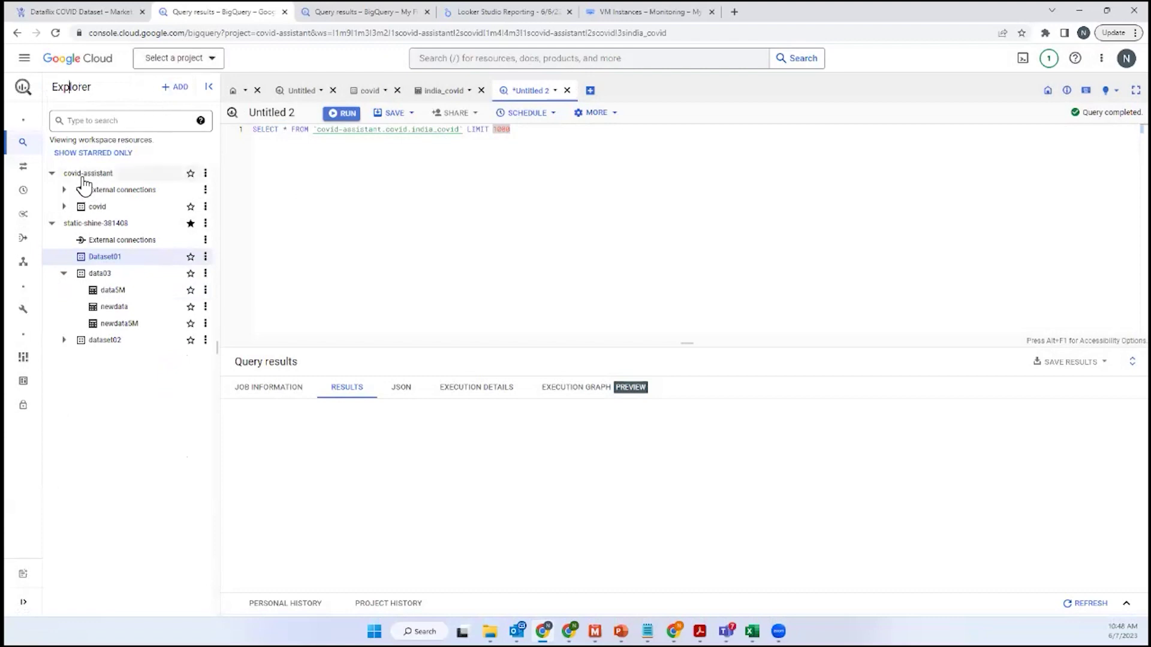
left_click(98, 206)
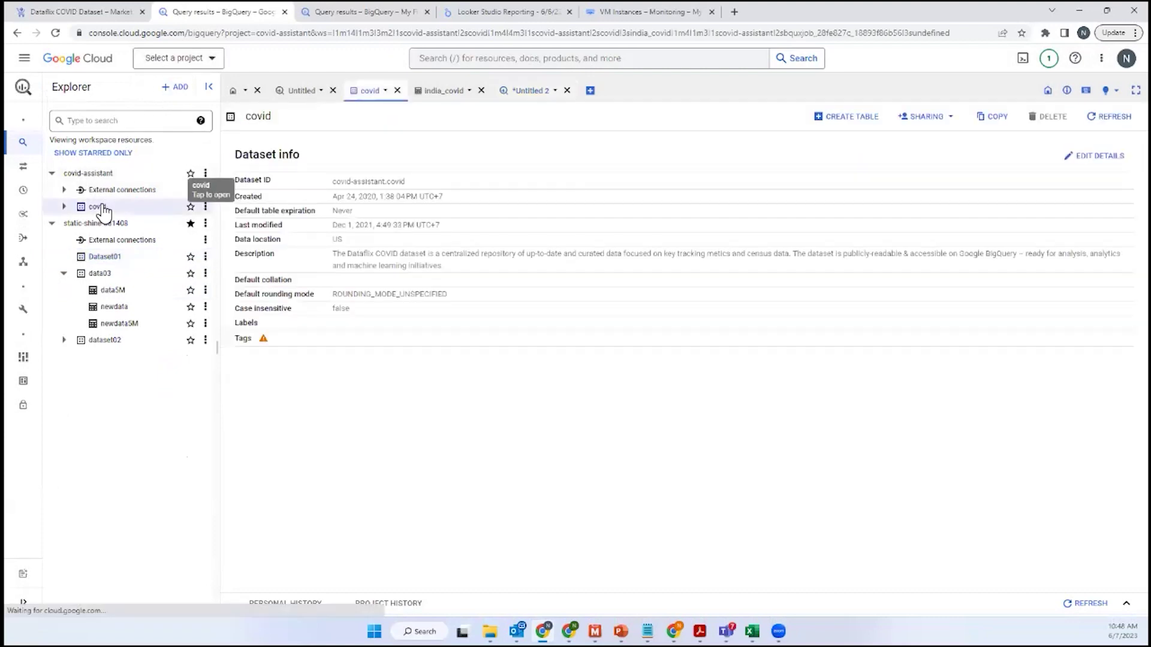
left_click(64, 206)
scroll(128, 374, "down", 1)
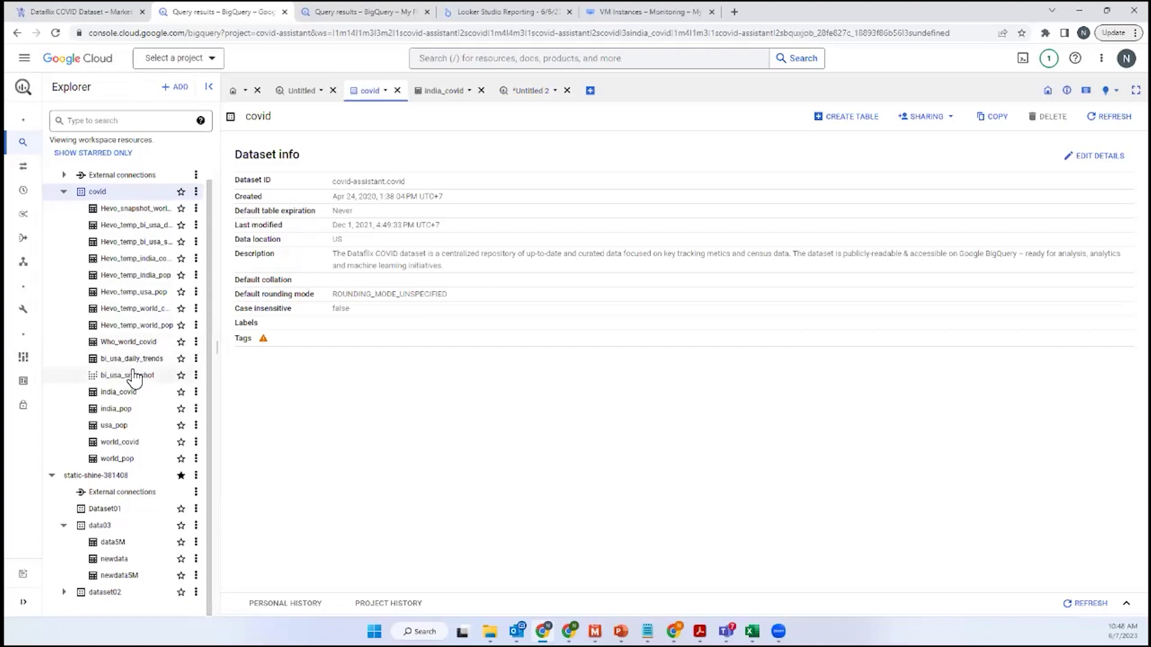
- Open the usa_pop table, select all its schema fields and create a query on it in a new tab
left_click(126, 426)
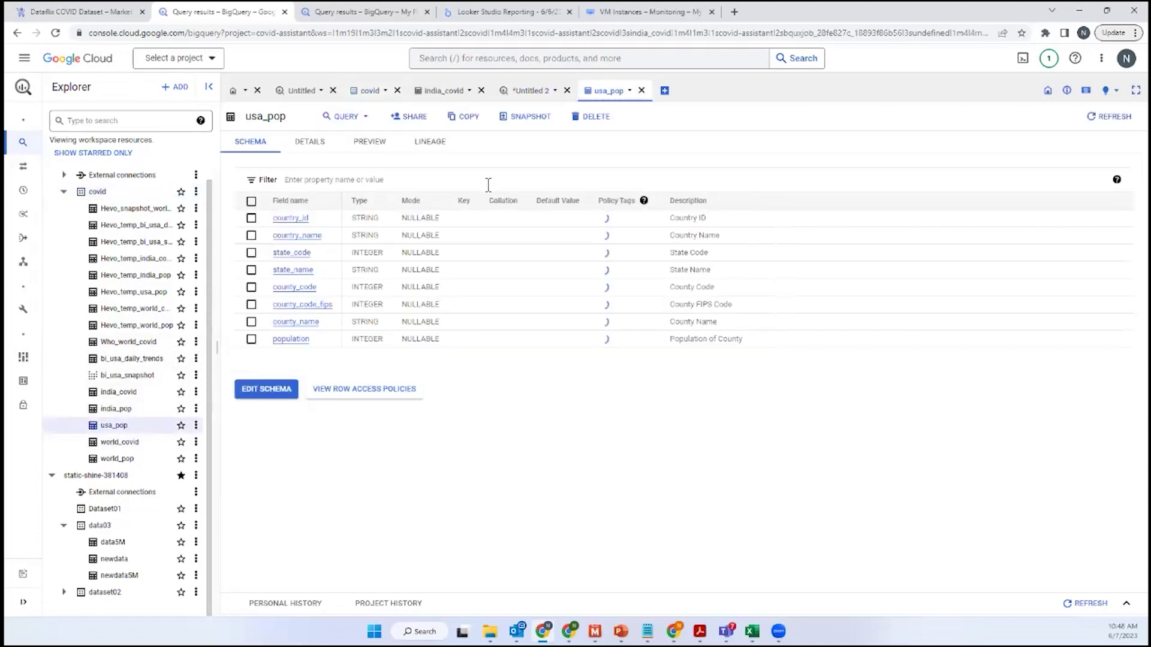
left_click(251, 202)
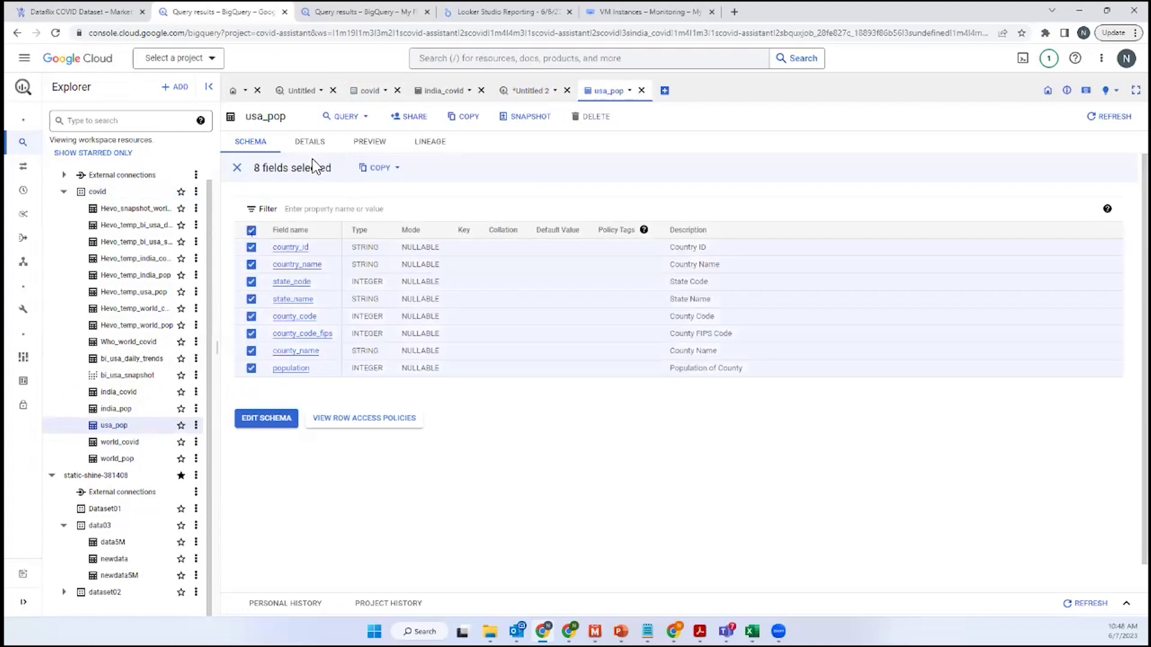
left_click(345, 116)
left_click(354, 147)
- Complete the usa_pop query as SELECT * with LIMIT 1000 and try to run it
left_click(286, 130)
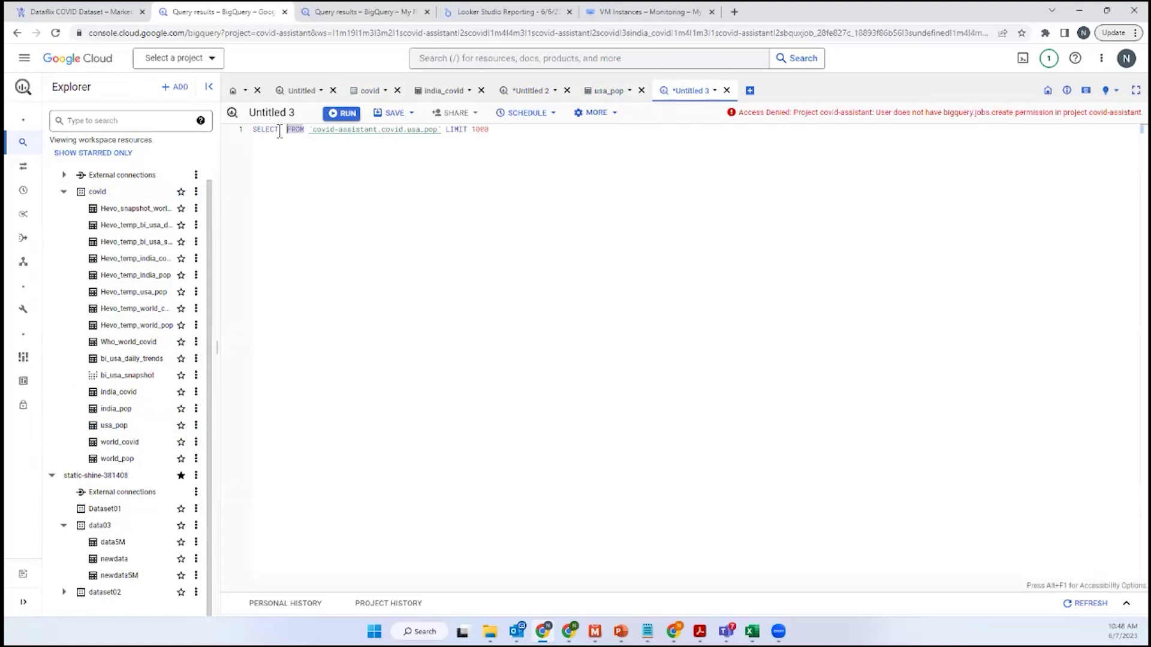
type("*")
left_click(346, 113)
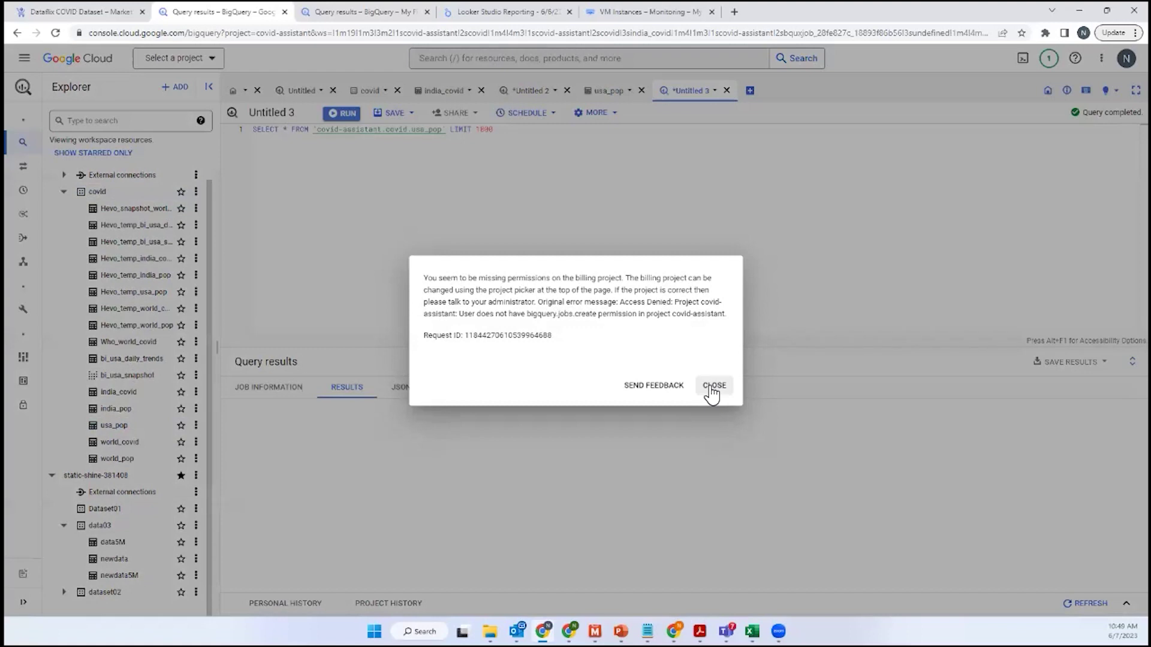
left_click(713, 387)
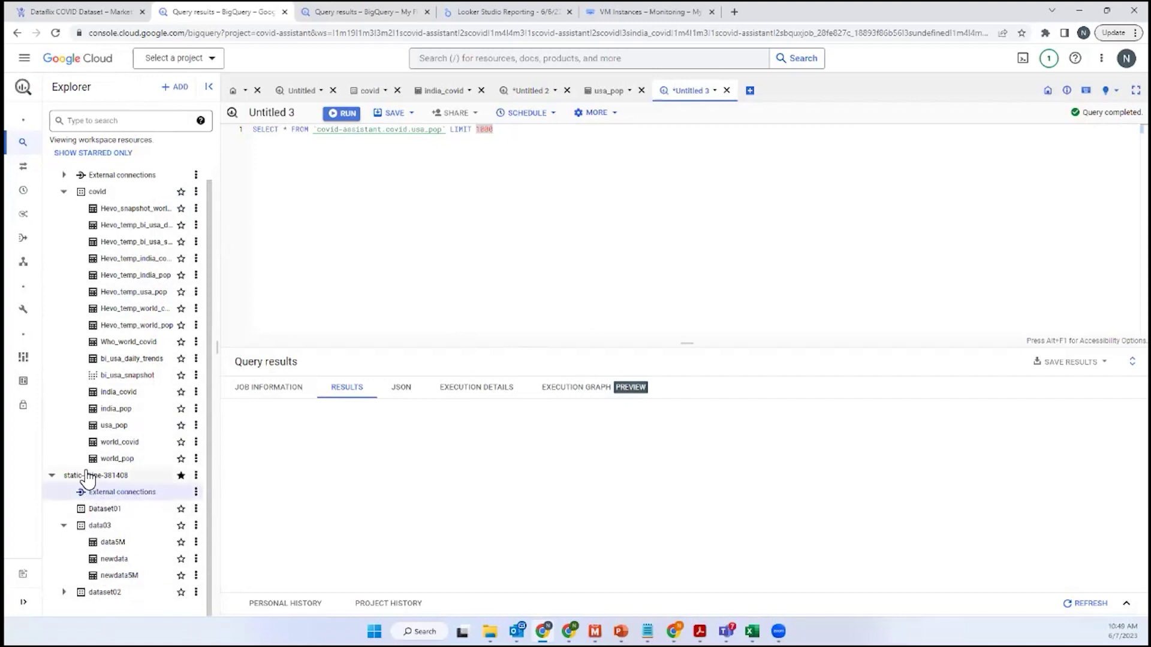
- Leave the current queries for the Google Cloud welcome page and reopen the BigQuery SQL workspace
left_click(85, 58)
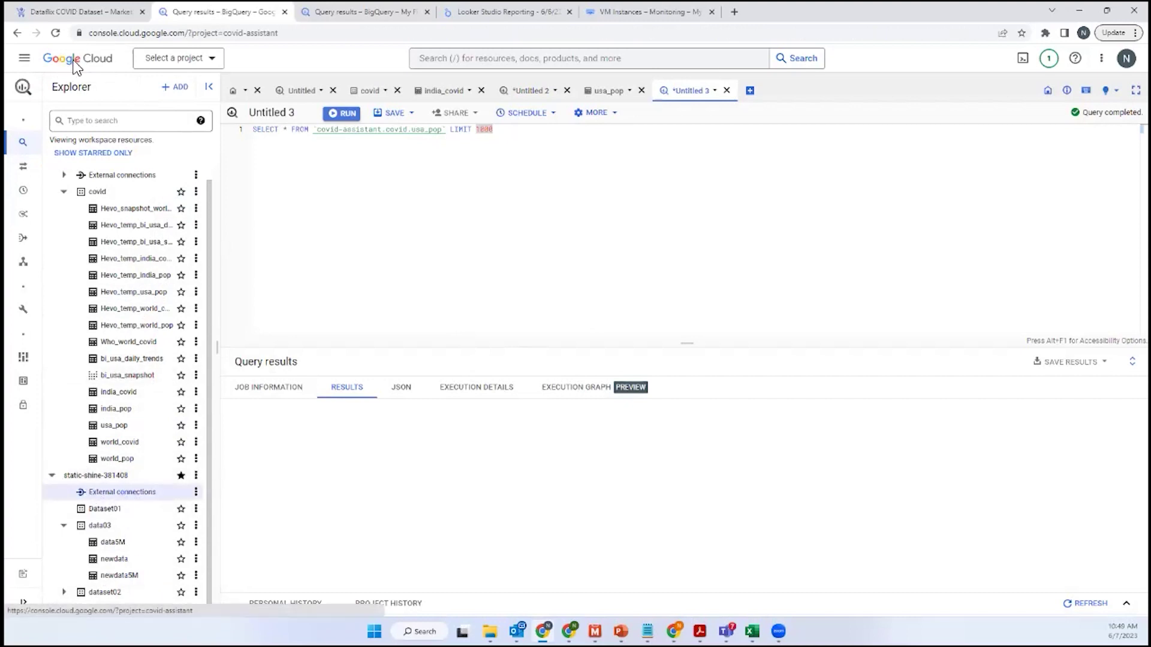
left_click(658, 367)
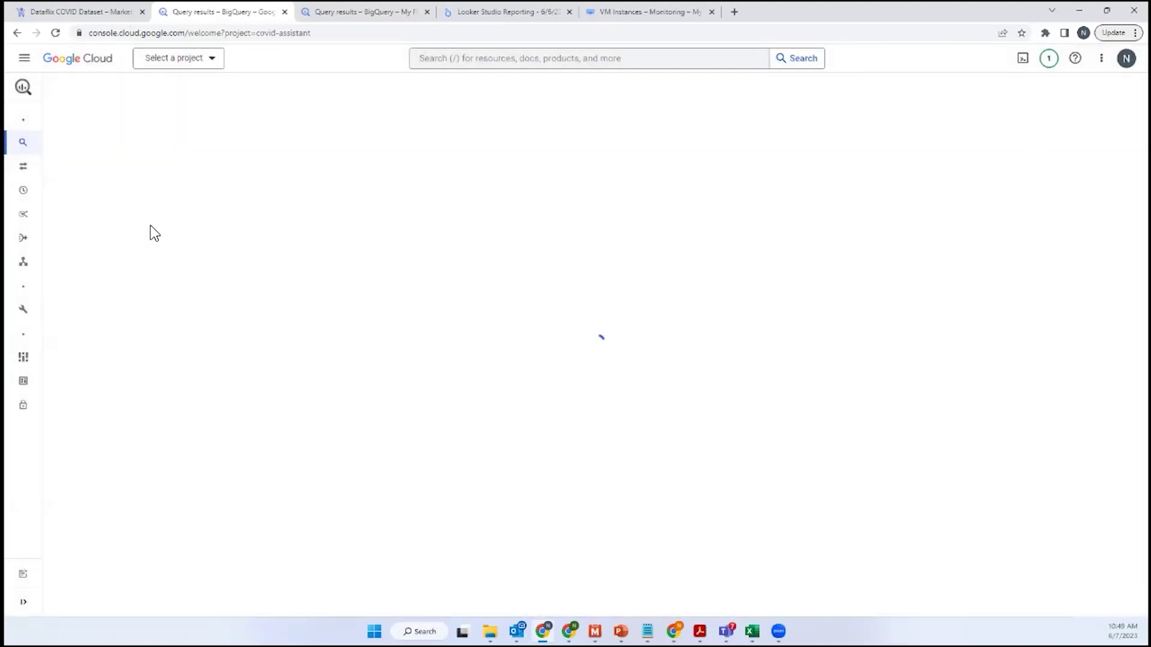
left_click(494, 440)
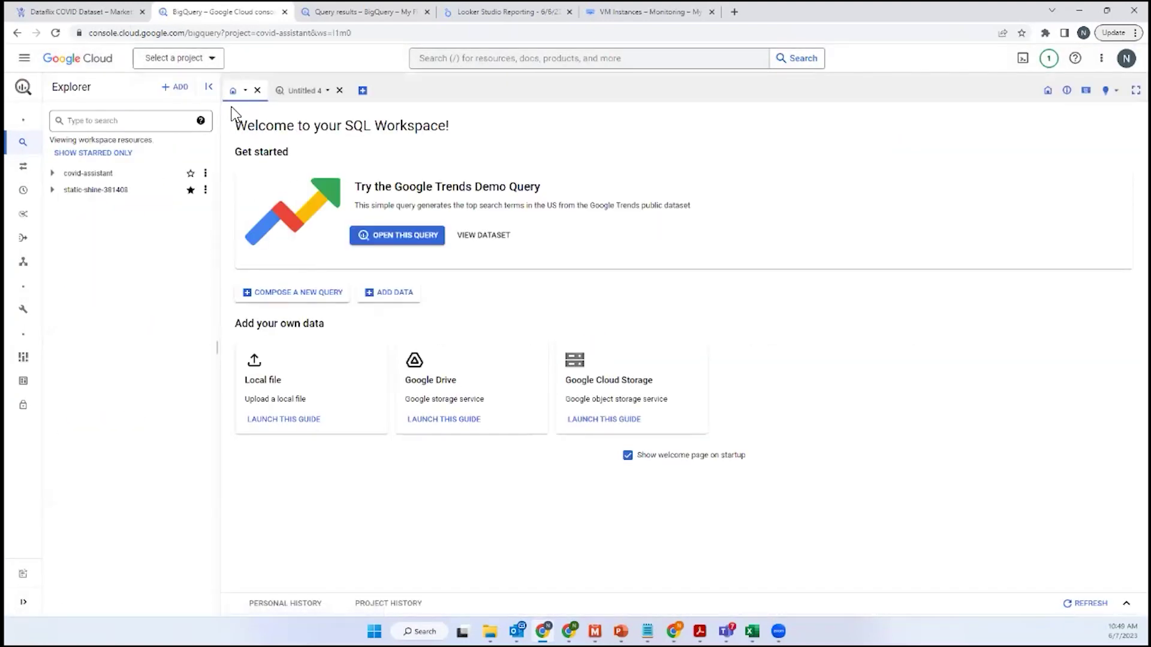
- Expand the static-shine and covid-assistant projects, open the covid dataset's info and list its tables
left_click(60, 190)
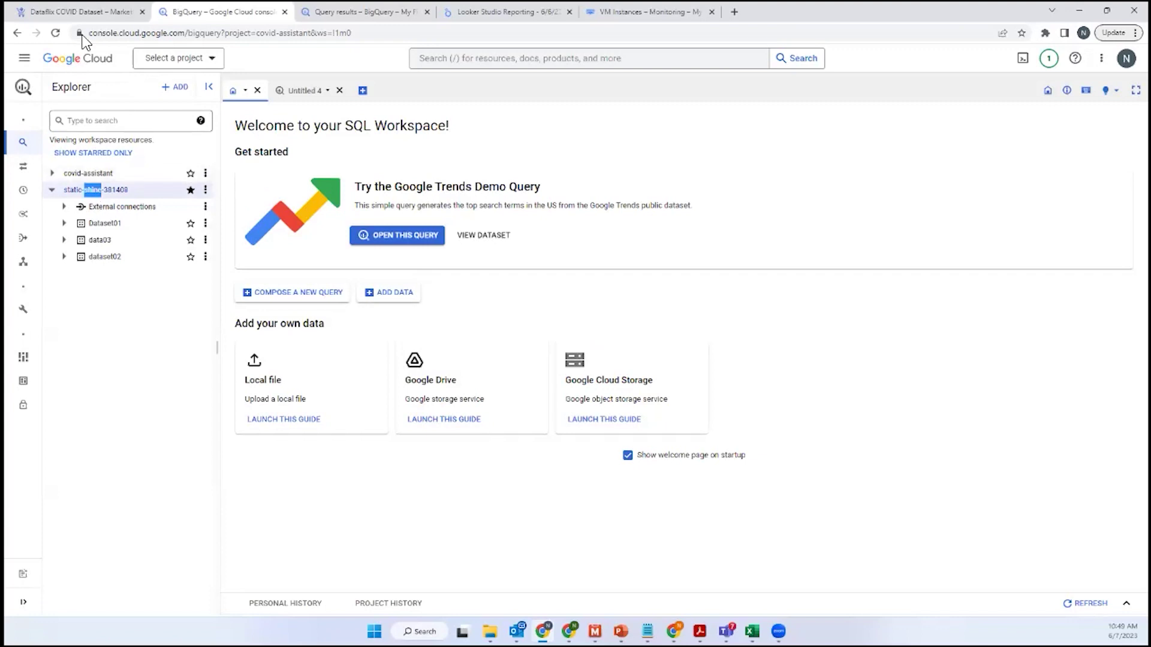
mouse_move(23, 174)
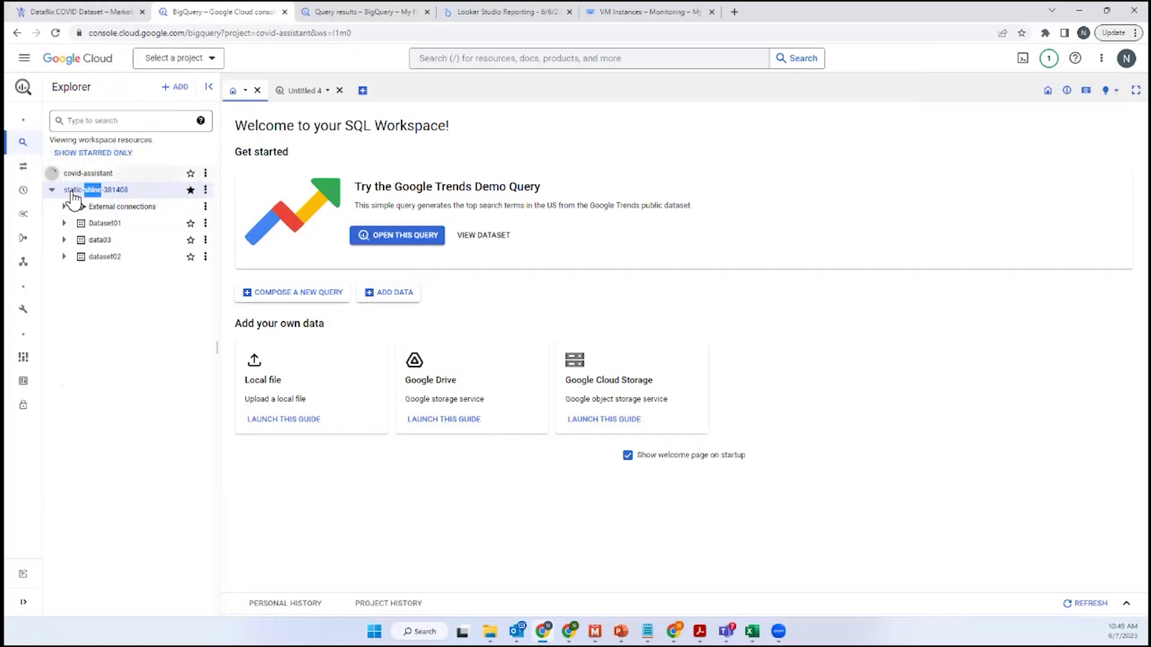
left_click(51, 173)
left_click(99, 207)
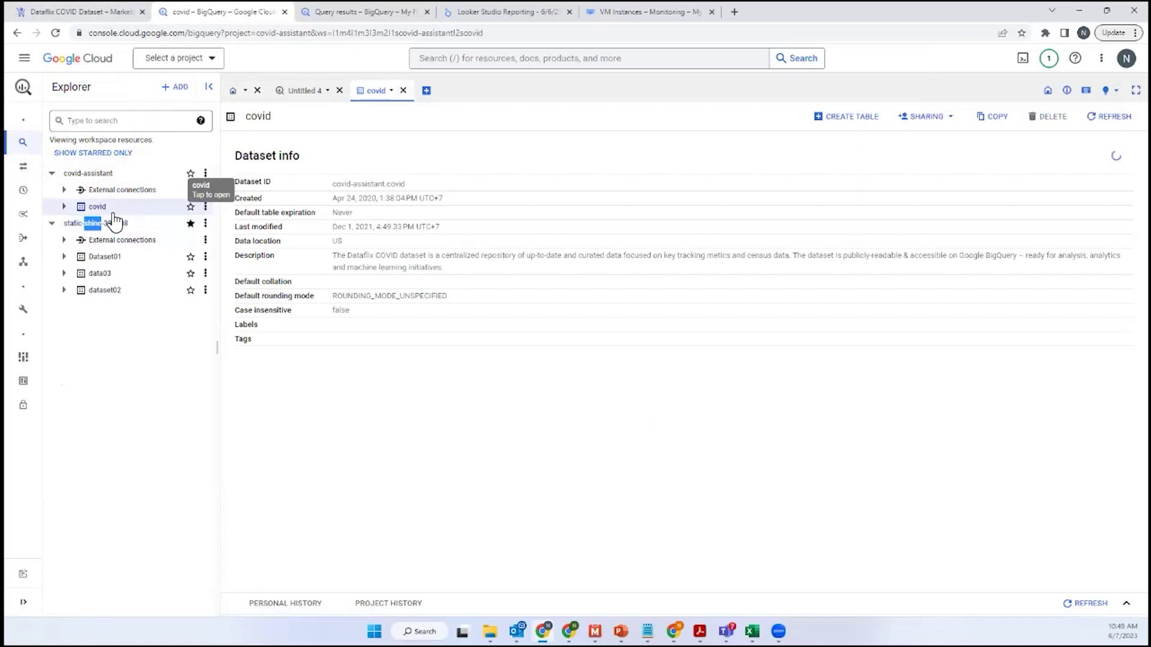
left_click(64, 206)
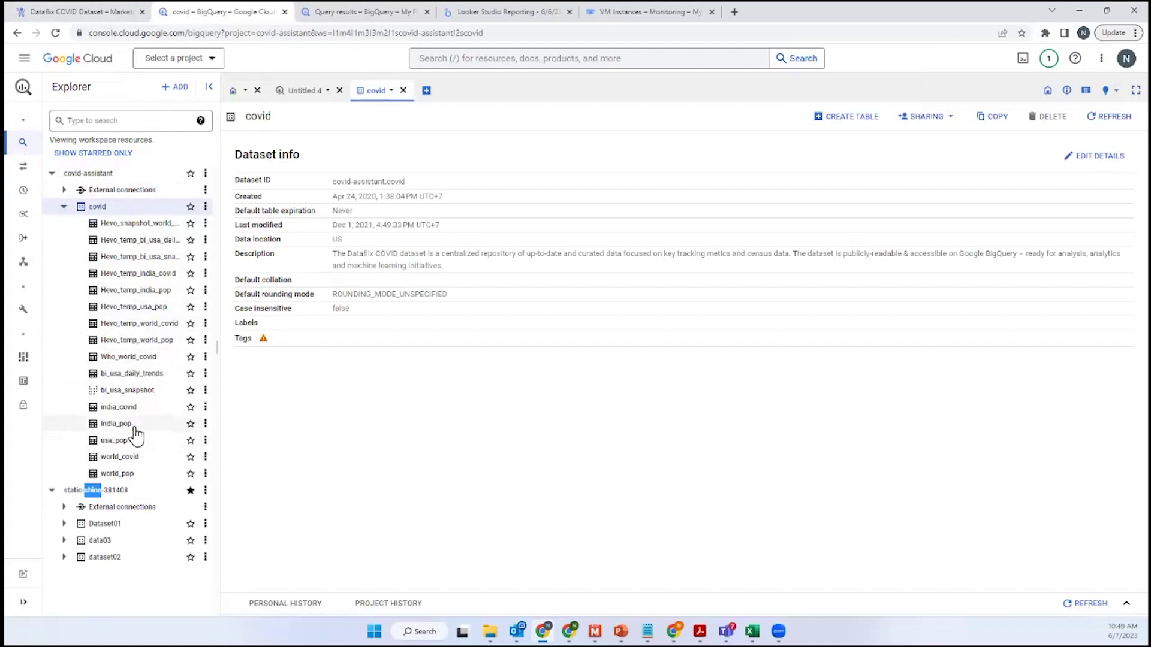
- Open the world_covid table, select all its schema fields and create a query on it in a new tab
left_click(139, 460)
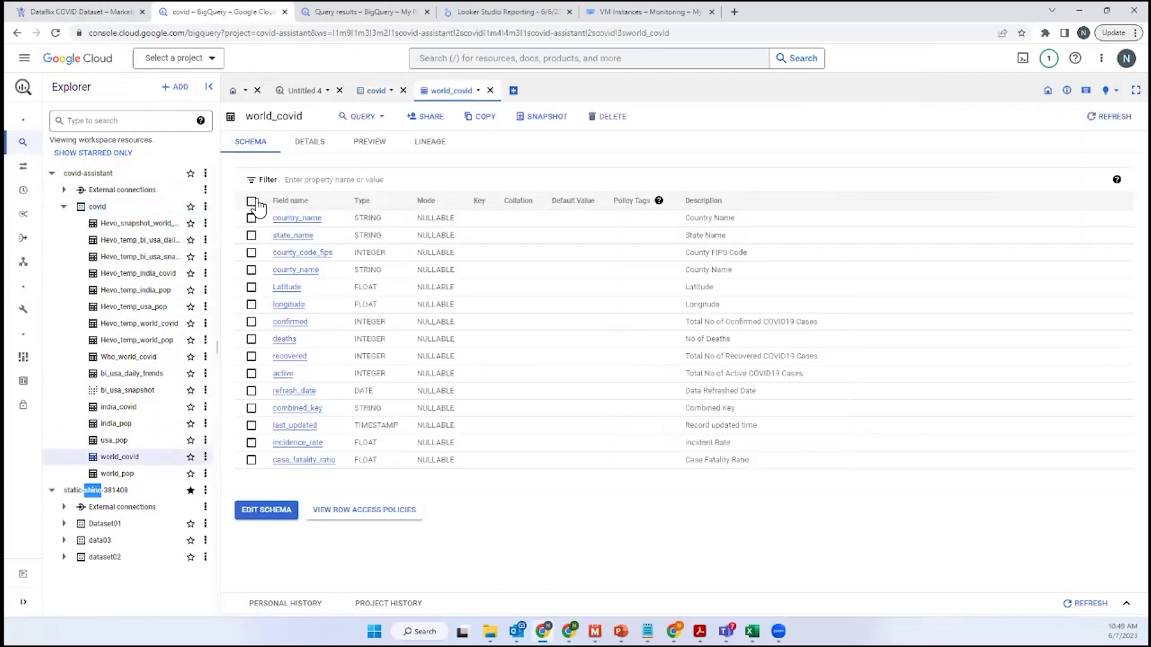
left_click(251, 201)
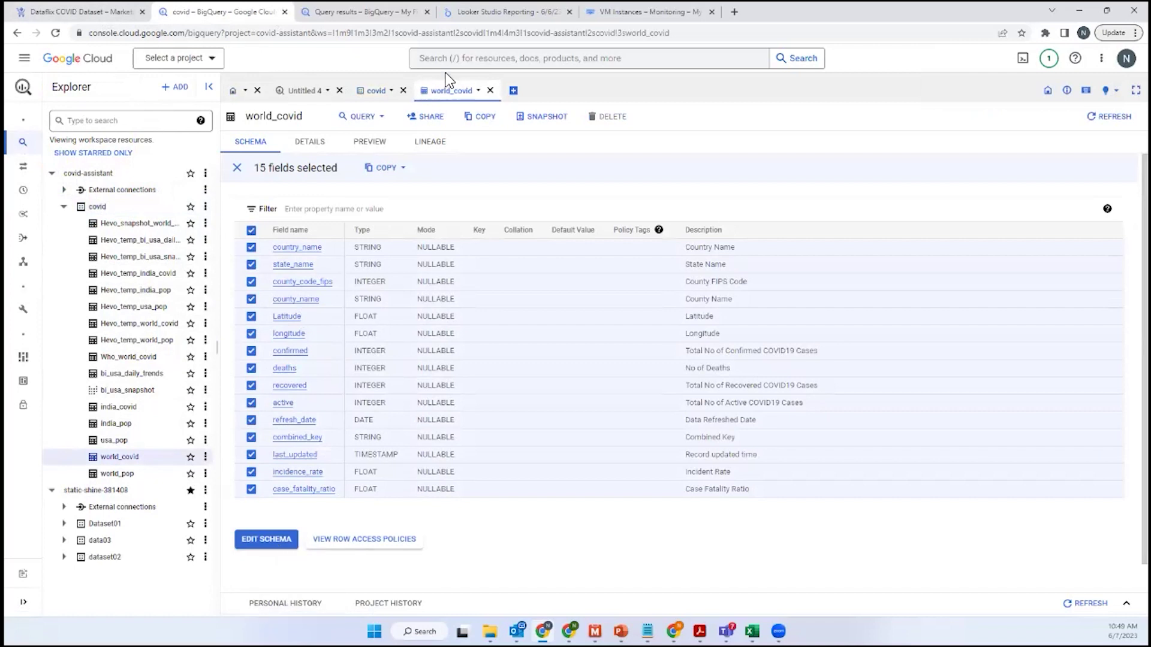
left_click(360, 116)
left_click(401, 157)
left_click(363, 117)
left_click(377, 144)
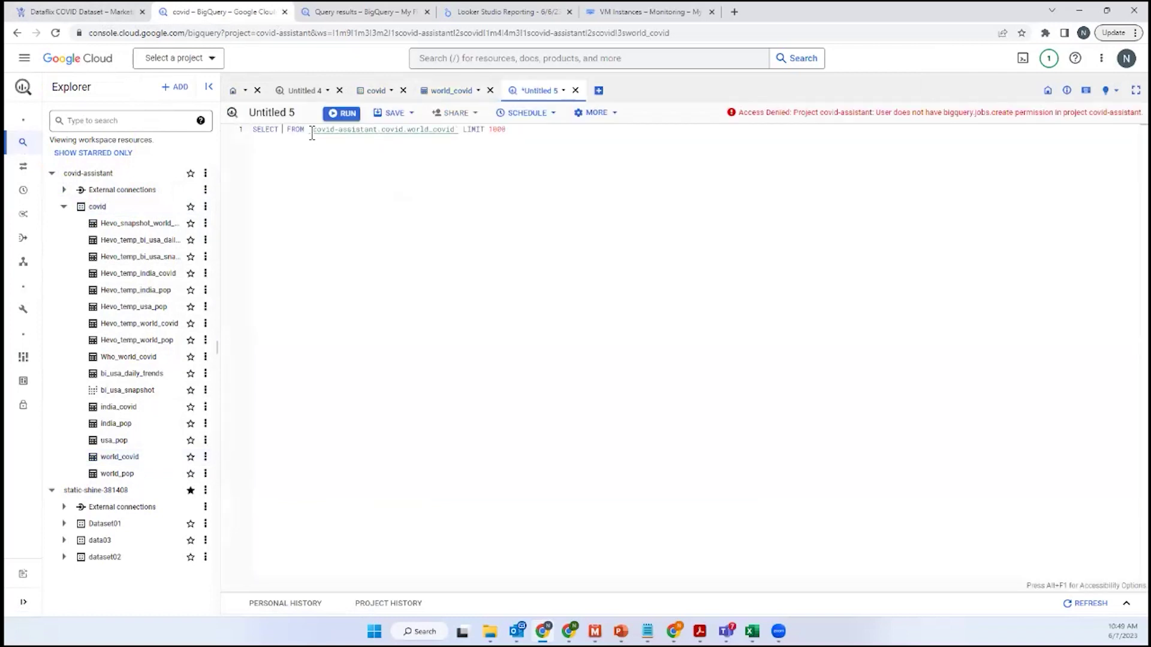
- Complete the world_covid query as SELECT * with LIMIT 1000 and try to run it
type("*")
left_click(343, 114)
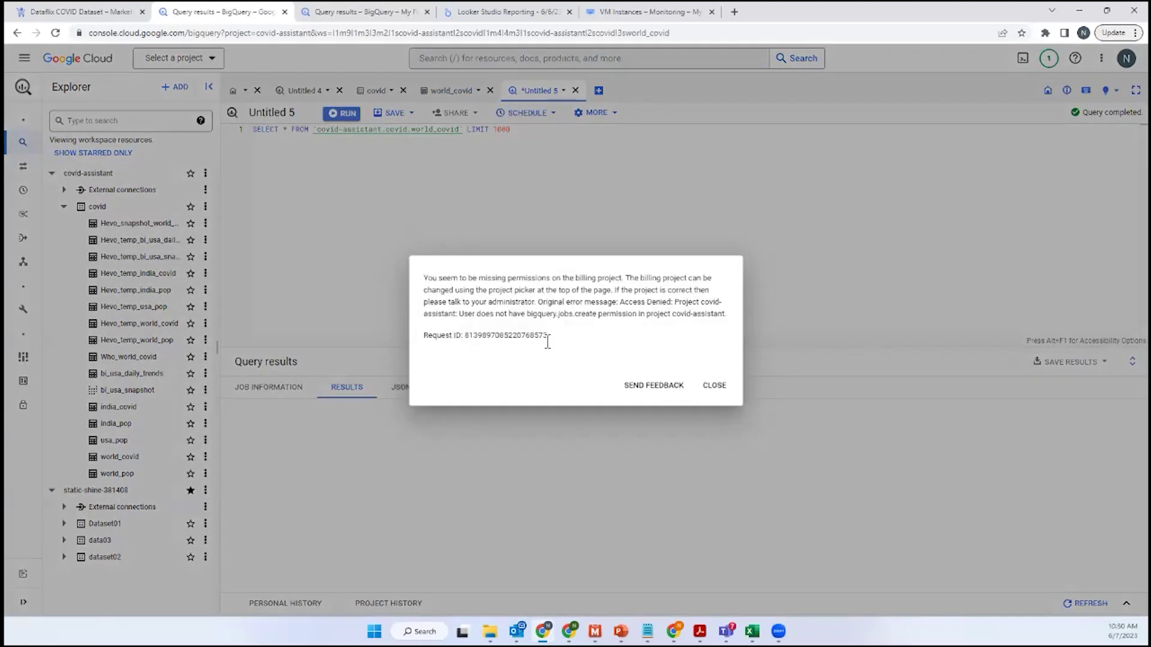
left_click(725, 387)
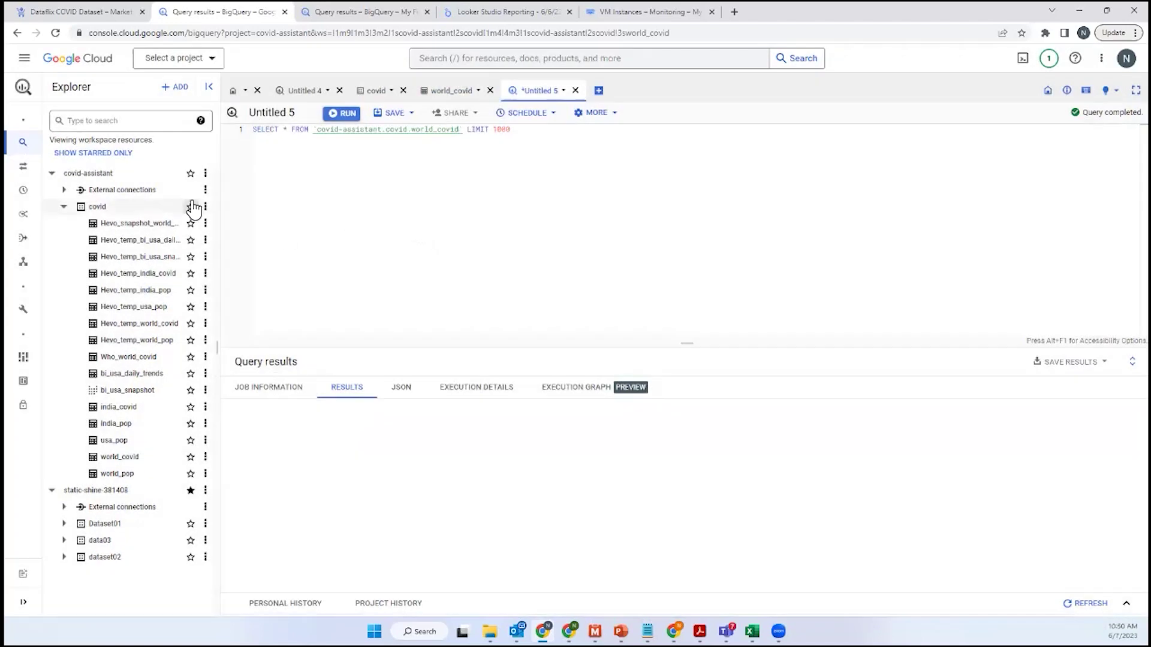
- Open the Google Trends dataset and its demo query from the SQL workspace welcome page, and close the guided tour
left_click(447, 92)
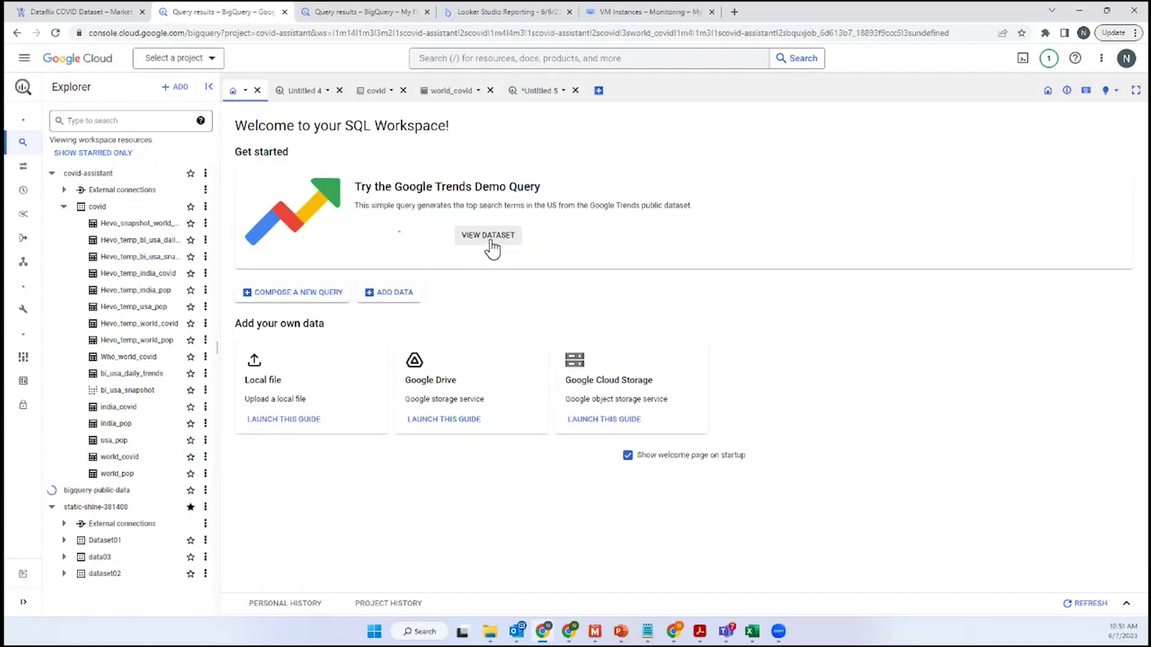
left_click(487, 238)
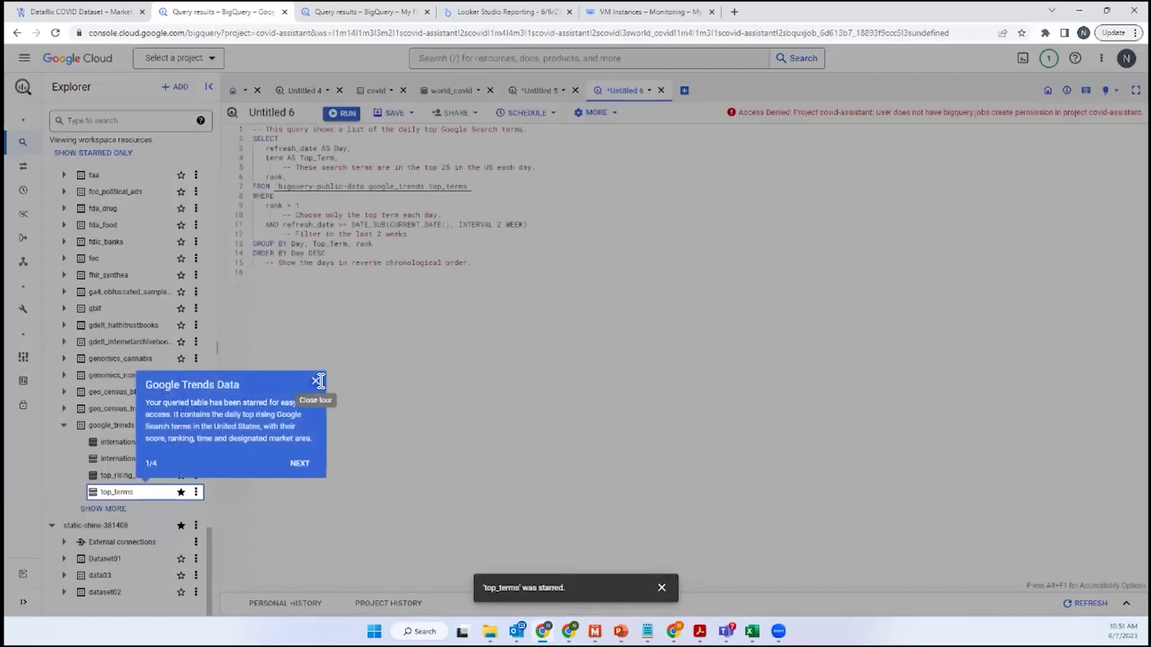
left_click(317, 381)
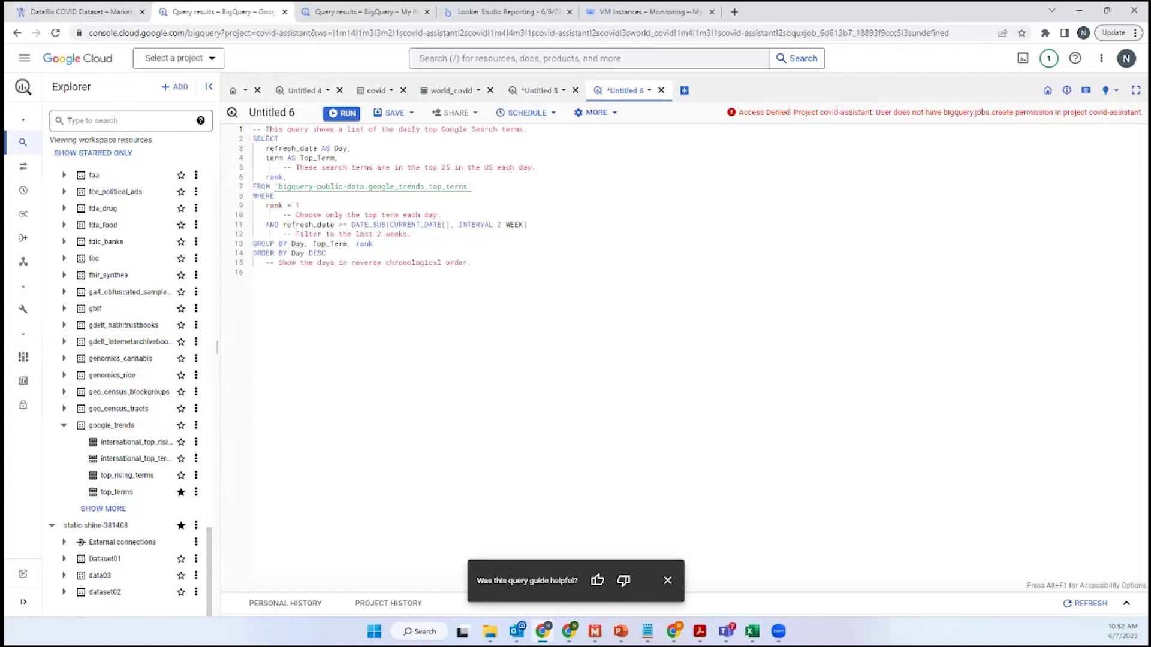
- Switch to the My First Project BigQuery page with the Italy data_by_region results and close the covid-assistant BigQuery page
key("super+Down")
left_click(367, 152)
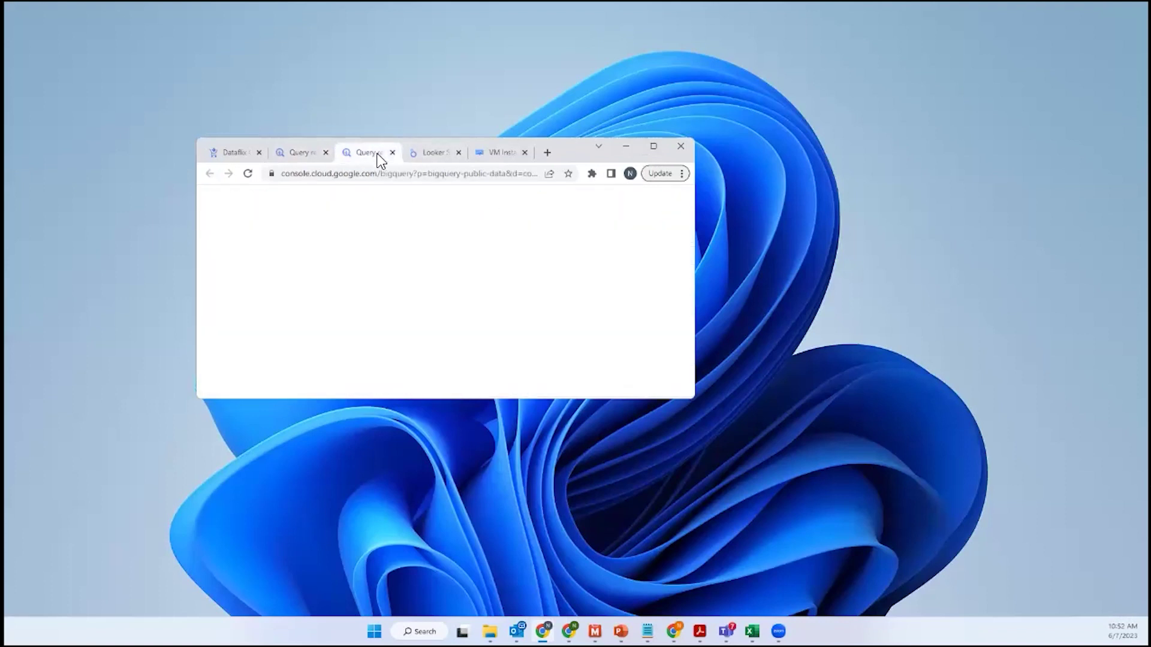
left_click(653, 146)
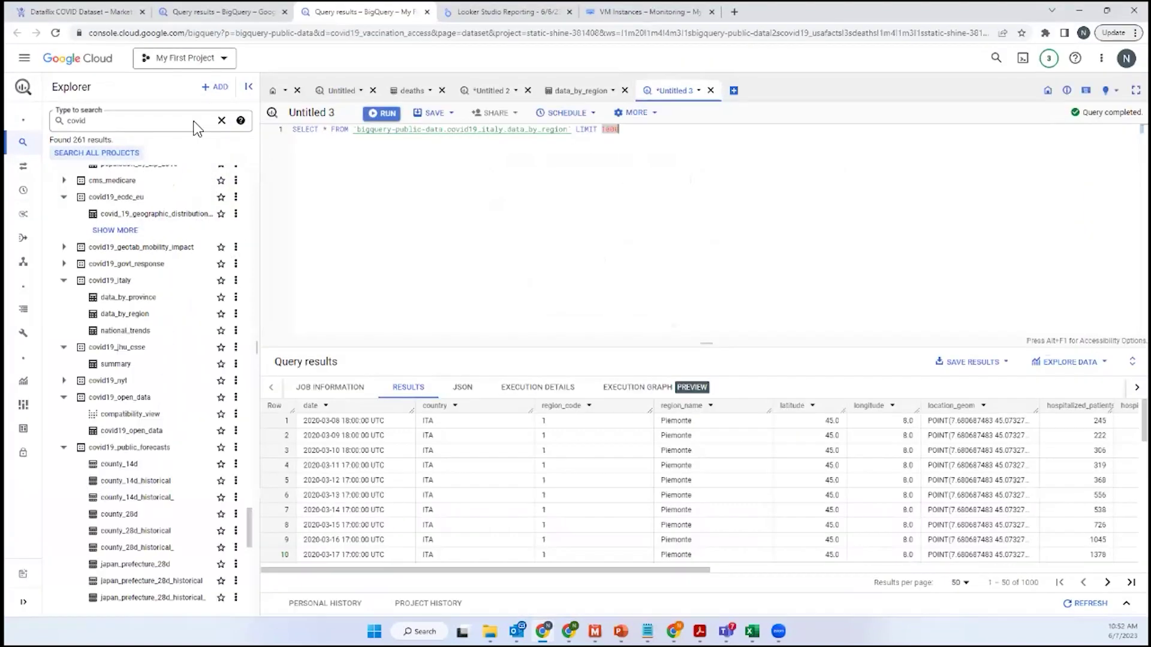
left_click(284, 11)
key("Return")
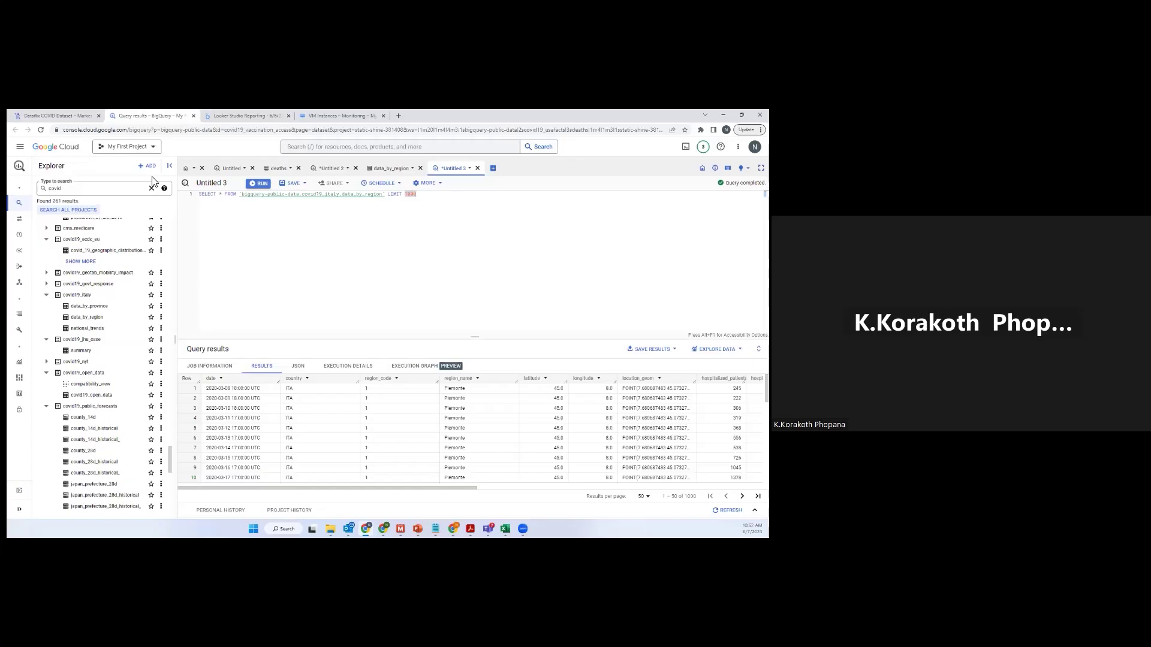